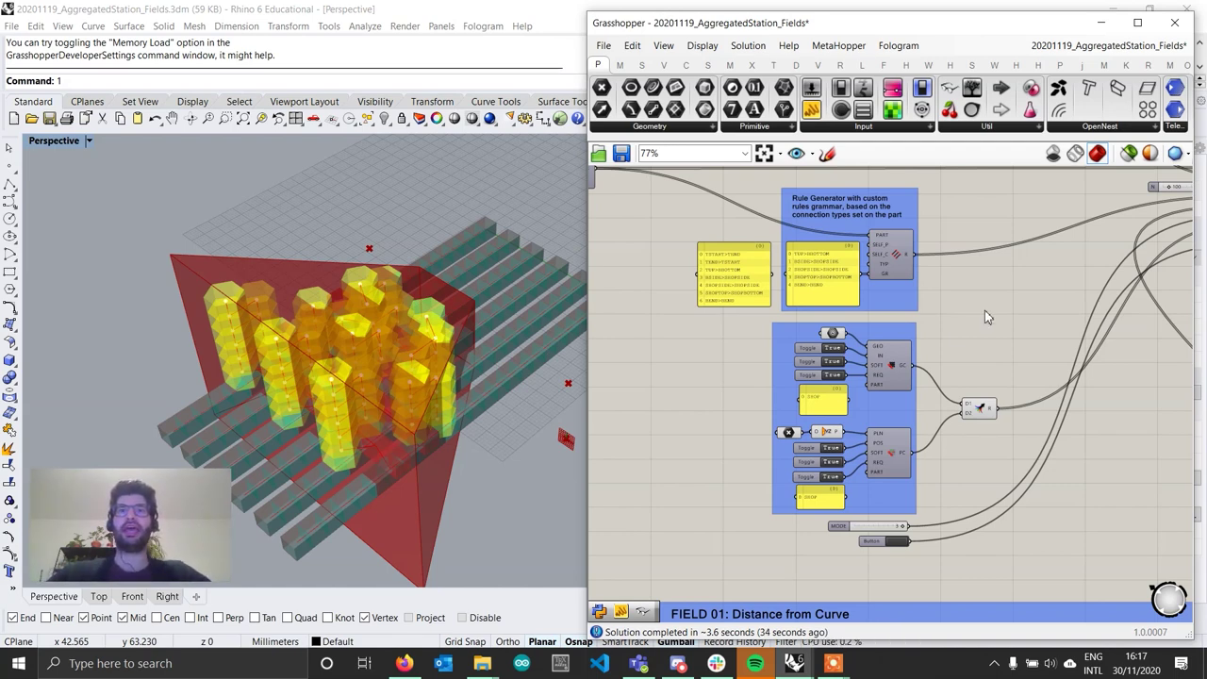
Step: Highlight the constraint geometry and the YZ plane that feed the two constraint components
{"action": "scroll", "coordinate": [966, 456], "scroll_direction": "up", "scroll_amount": 2}
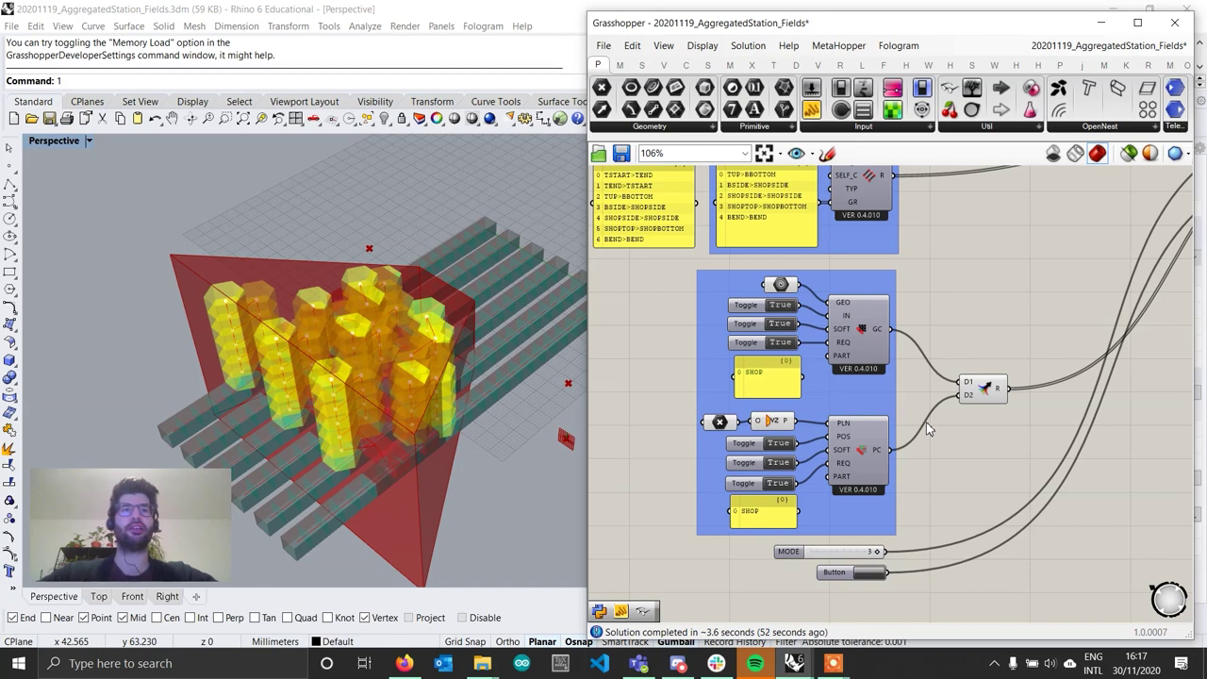
{"action": "right_click_drag", "start_coordinate": [457, 316], "coordinate": [554, 311]}
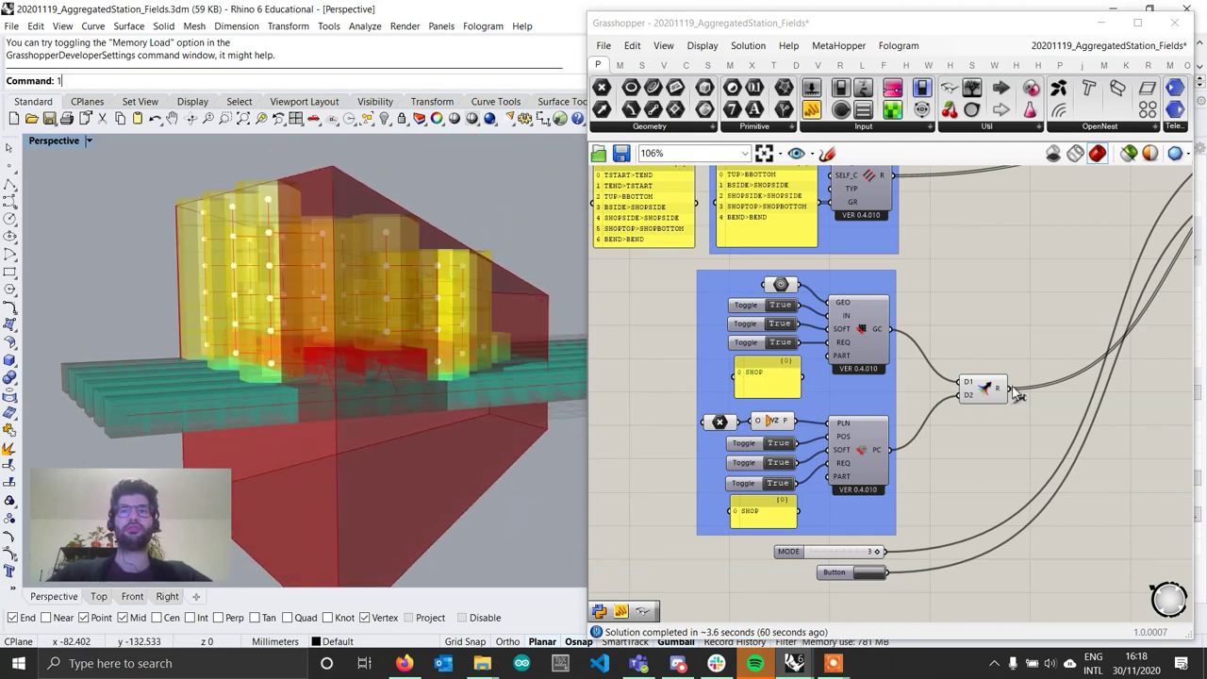
{"action": "left_click", "coordinate": [786, 286]}
{"action": "right_click_drag", "start_coordinate": [425, 325], "coordinate": [448, 351]}
{"action": "left_click", "coordinate": [771, 421]}
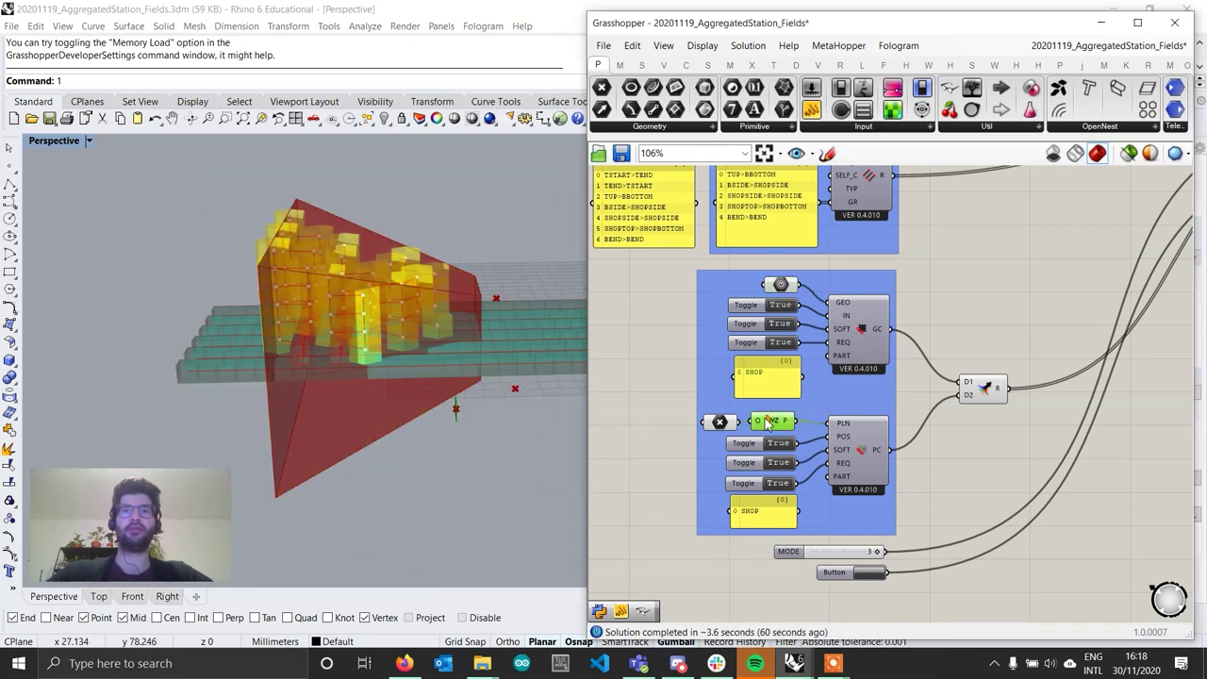
Step: Examine the aggregated towers and bridges against the plane and constraint geometry, along with the inputs of both constraint components
{"action": "scroll", "coordinate": [514, 455], "scroll_direction": "up", "scroll_amount": 5}
{"action": "scroll", "coordinate": [424, 396], "scroll_direction": "up", "scroll_amount": 3}
{"action": "right_click_drag", "start_coordinate": [424, 396], "coordinate": [467, 377]}
{"action": "right_click_drag", "start_coordinate": [265, 336], "coordinate": [444, 341]}
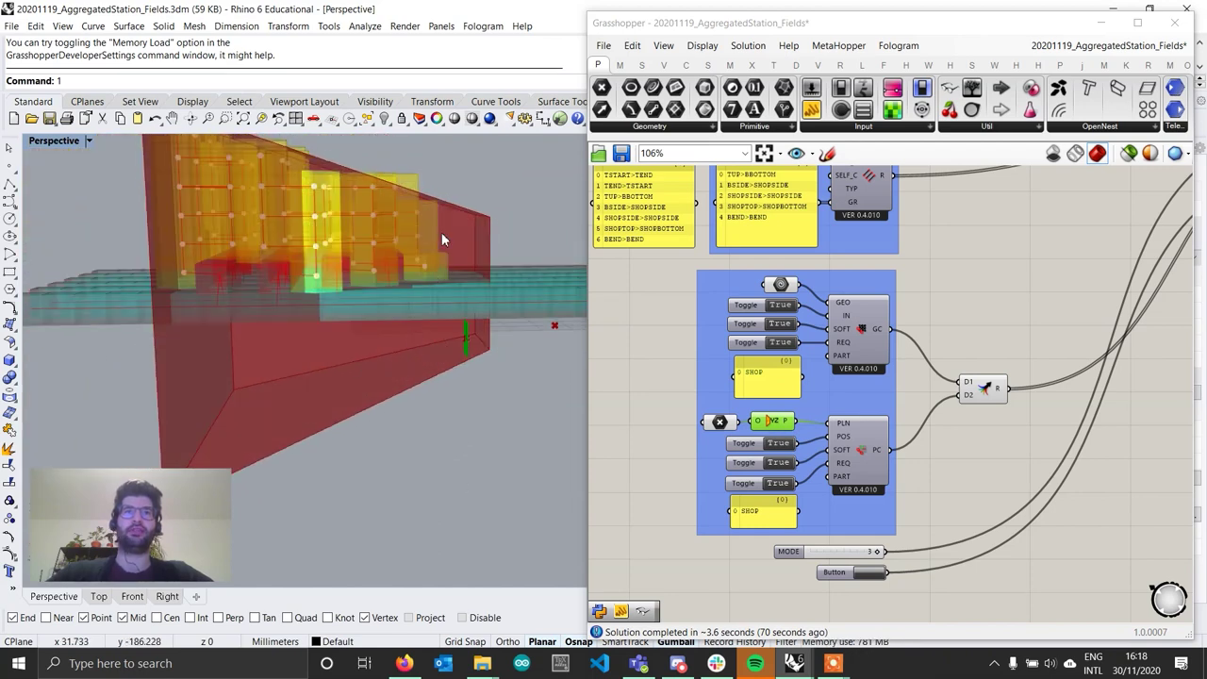
{"action": "right_click_drag", "start_coordinate": [471, 180], "coordinate": [367, 291]}
{"action": "right_click_drag", "start_coordinate": [247, 321], "coordinate": [424, 369]}
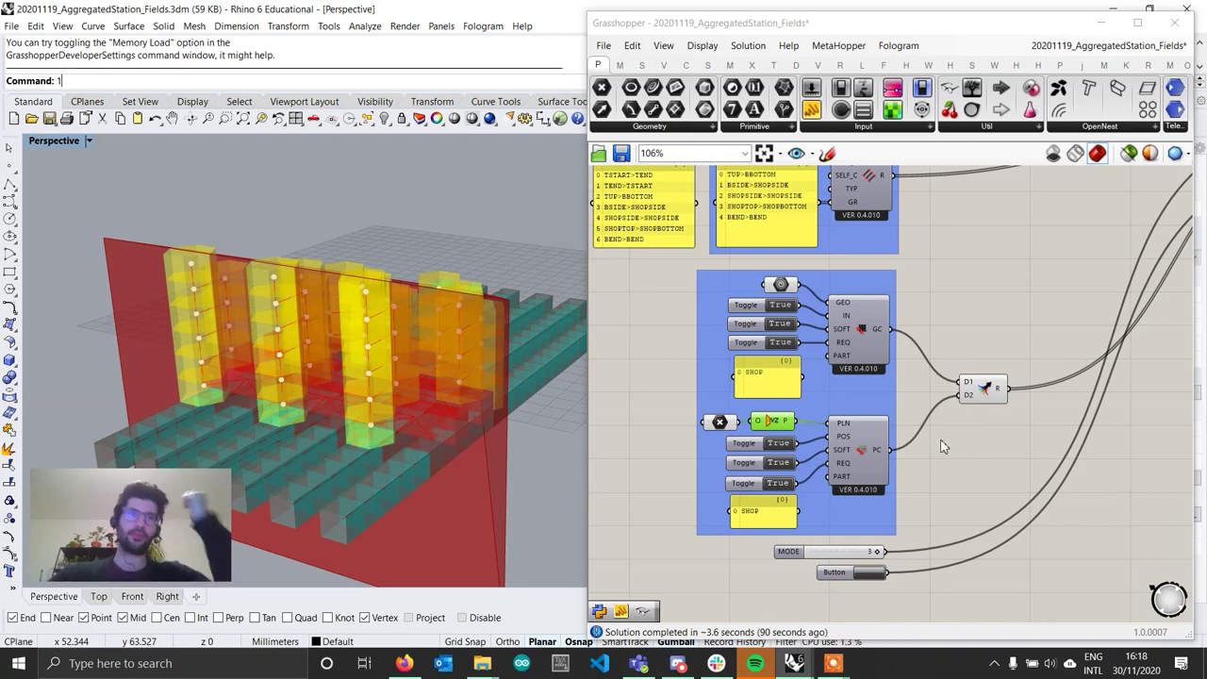
{"action": "scroll", "coordinate": [845, 400], "scroll_direction": "up", "scroll_amount": 3}
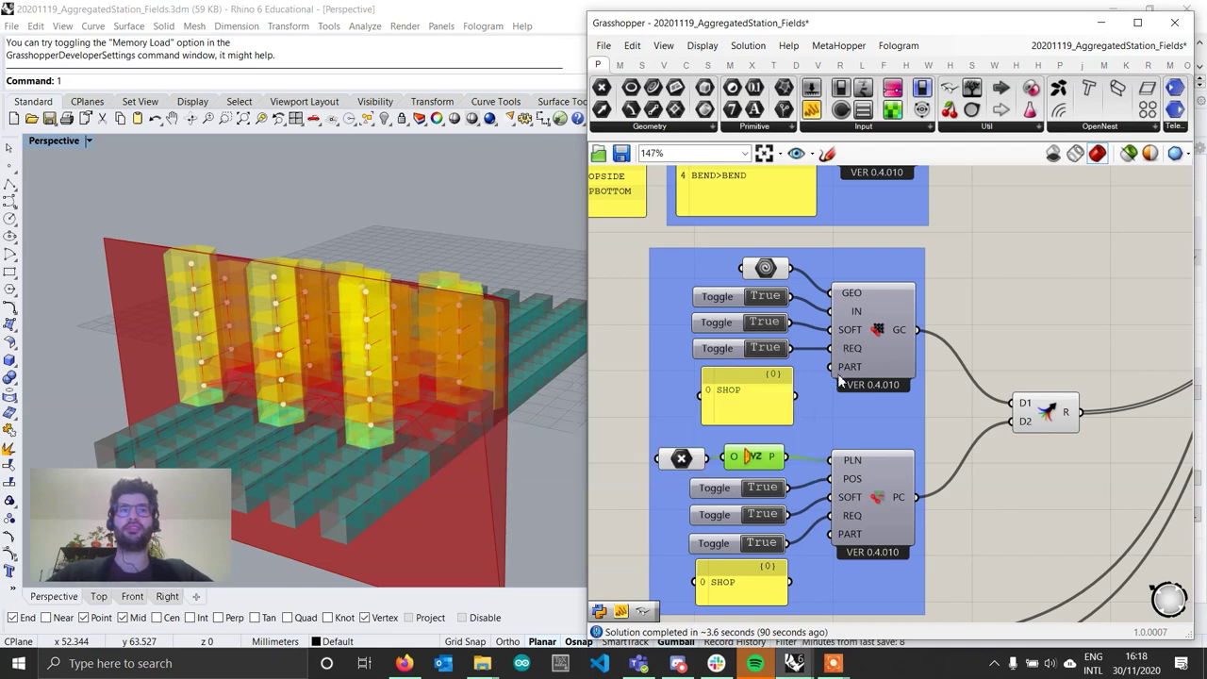
{"action": "mouse_move", "coordinate": [839, 379]}
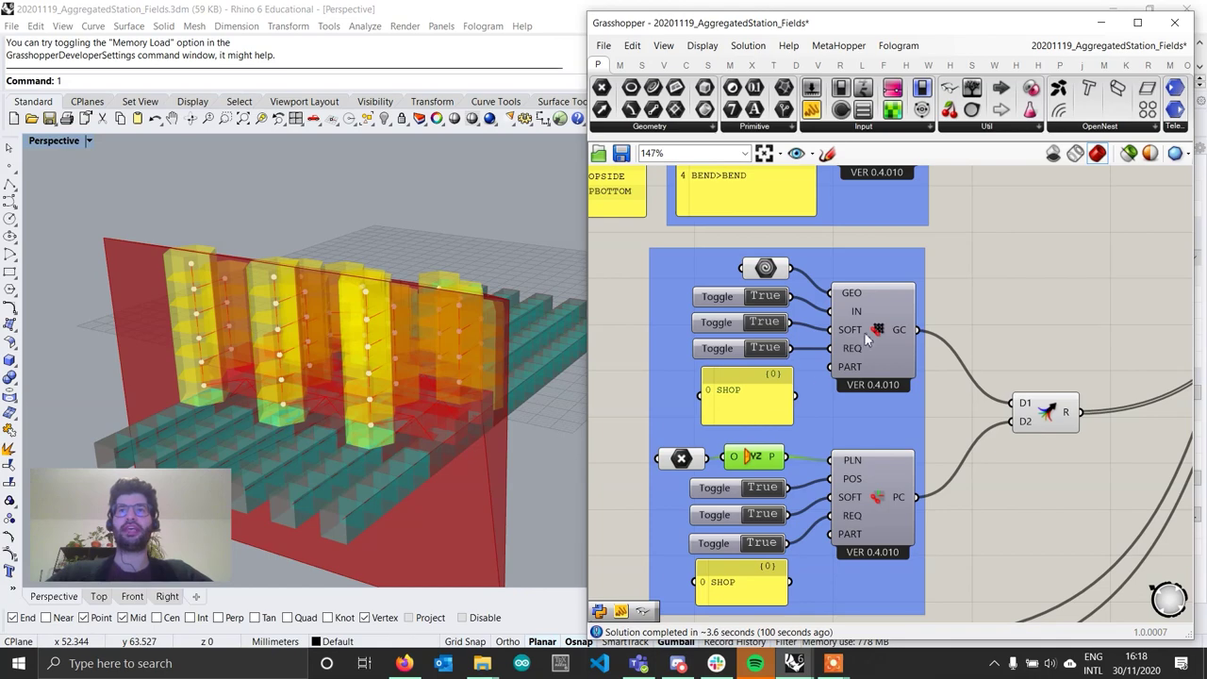
Step: Highlight the constraint geometry and connect the upper SHOP panel to the geometry constraint's PART input
{"action": "left_click", "coordinate": [765, 268]}
{"action": "mouse_move", "coordinate": [486, 314]}
{"action": "right_mouse_down"}
{"action": "mouse_move", "coordinate": [413, 324]}
{"action": "mouse_move", "coordinate": [470, 302]}
{"action": "mouse_move", "coordinate": [427, 288]}
{"action": "mouse_move", "coordinate": [454, 237]}
{"action": "mouse_move", "coordinate": [459, 300]}
{"action": "mouse_move", "coordinate": [485, 330]}
{"action": "right_mouse_up"}
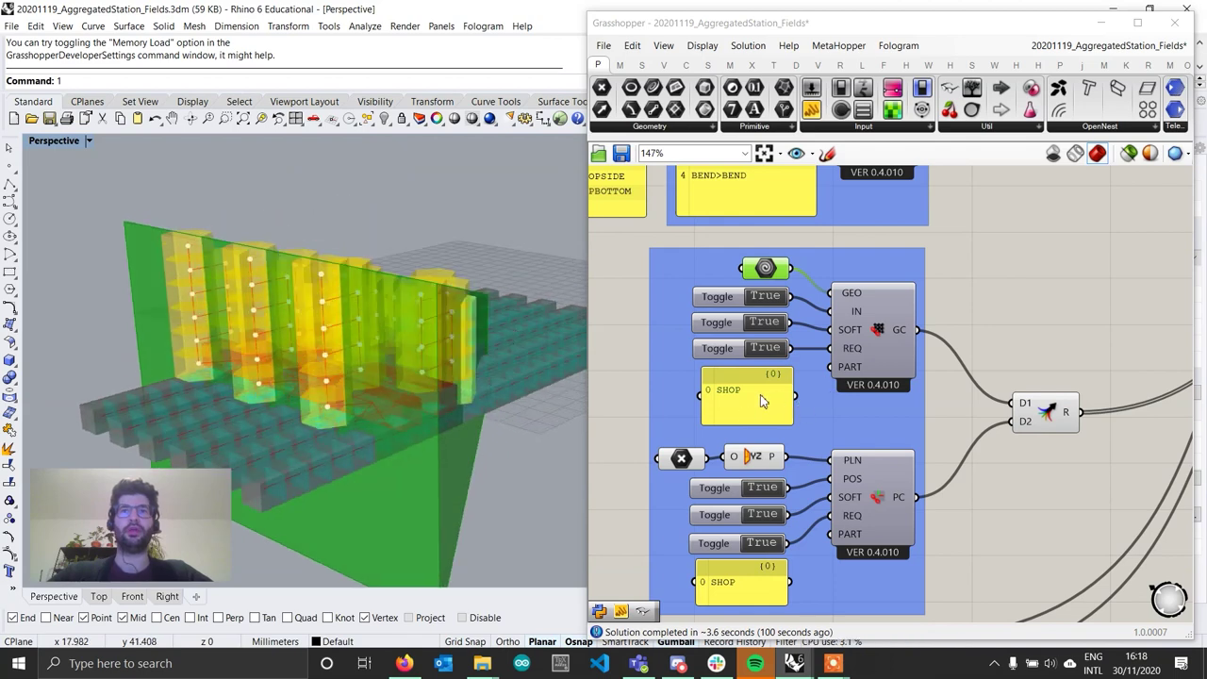
{"action": "left_click_drag", "start_coordinate": [795, 395], "coordinate": [824, 376]}
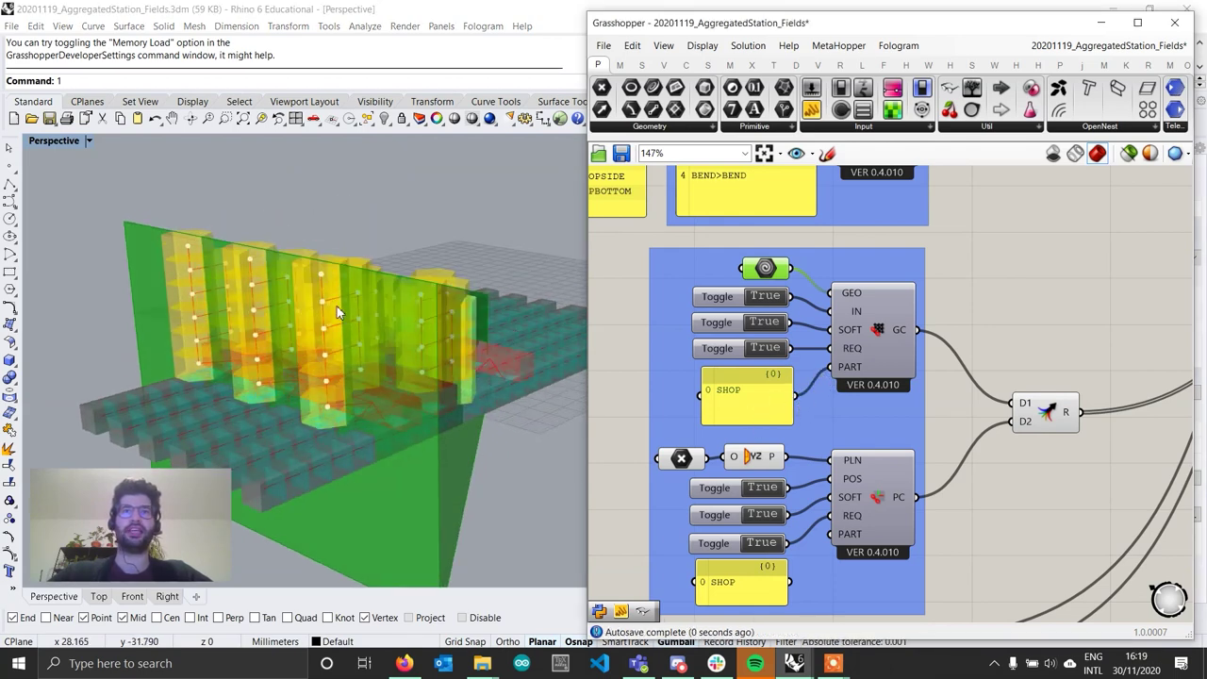
{"action": "scroll", "coordinate": [842, 419], "scroll_direction": "down", "scroll_amount": 2}
{"action": "scroll", "coordinate": [842, 419], "scroll_direction": "up", "scroll_amount": 2}
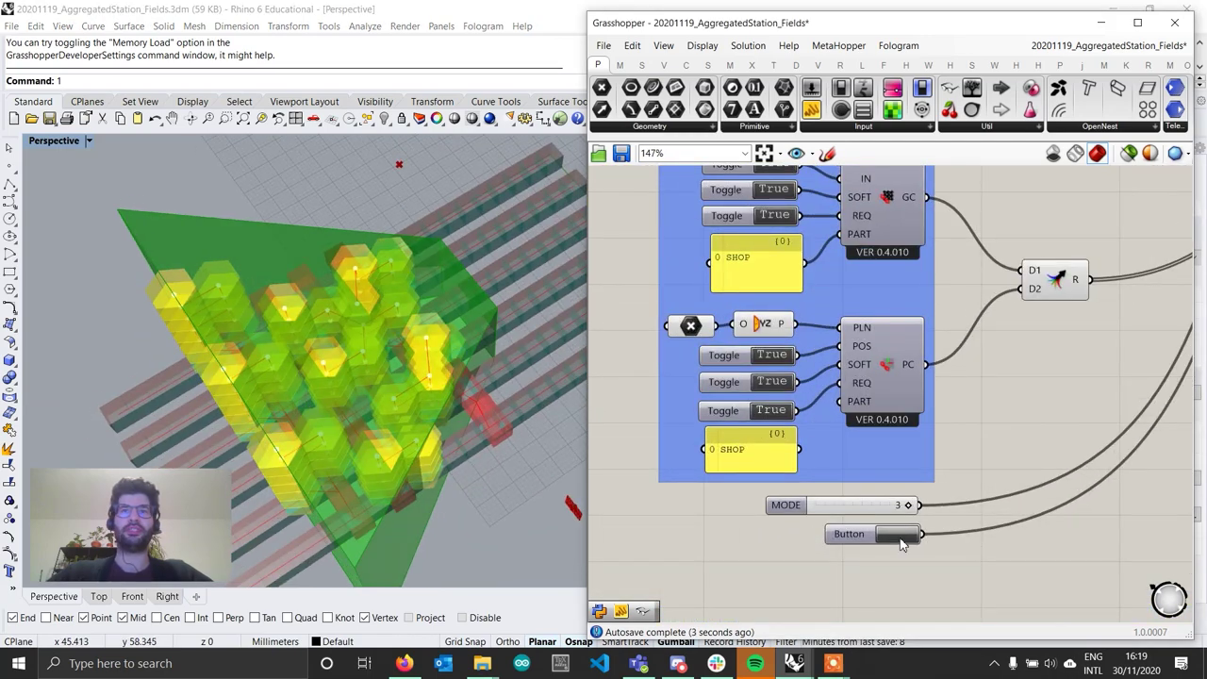
{"action": "right_click_drag", "start_coordinate": [321, 359], "coordinate": [347, 347]}
Step: Connect the lower SHOP panel to the plane constraint's PART input and regenerate the aggregation with the YZ plane highlighted
{"action": "right_click_drag", "start_coordinate": [878, 295], "coordinate": [864, 346]}
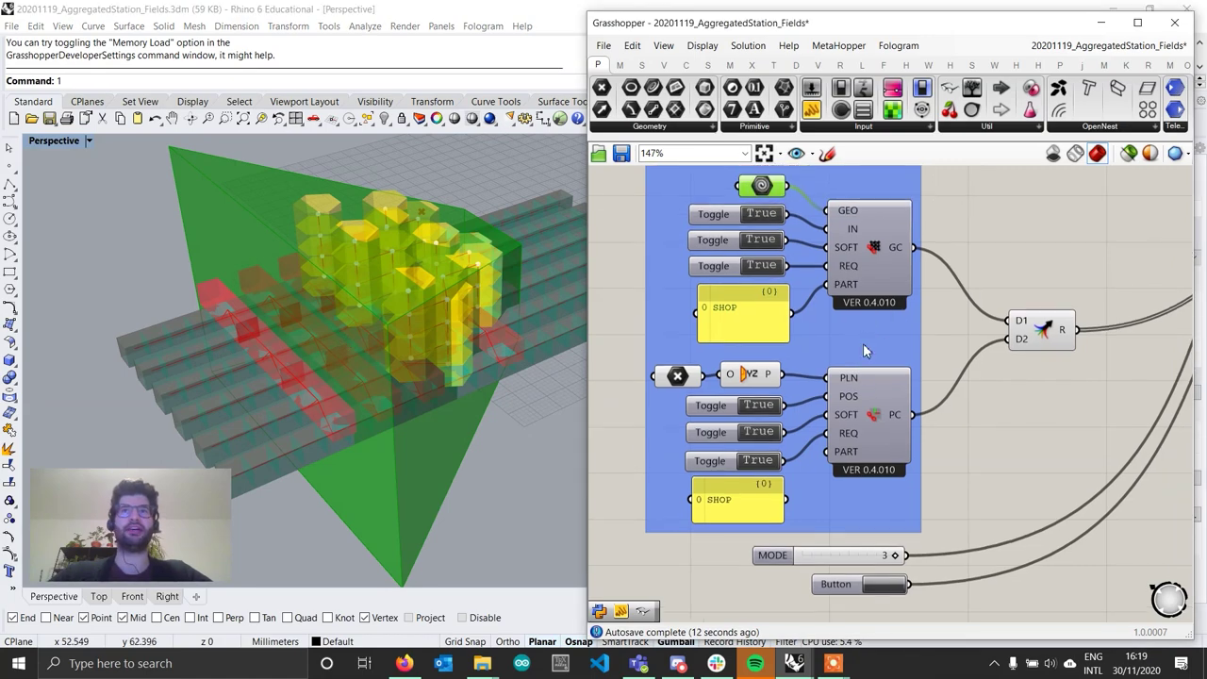
{"action": "left_click_drag", "start_coordinate": [788, 500], "coordinate": [826, 456]}
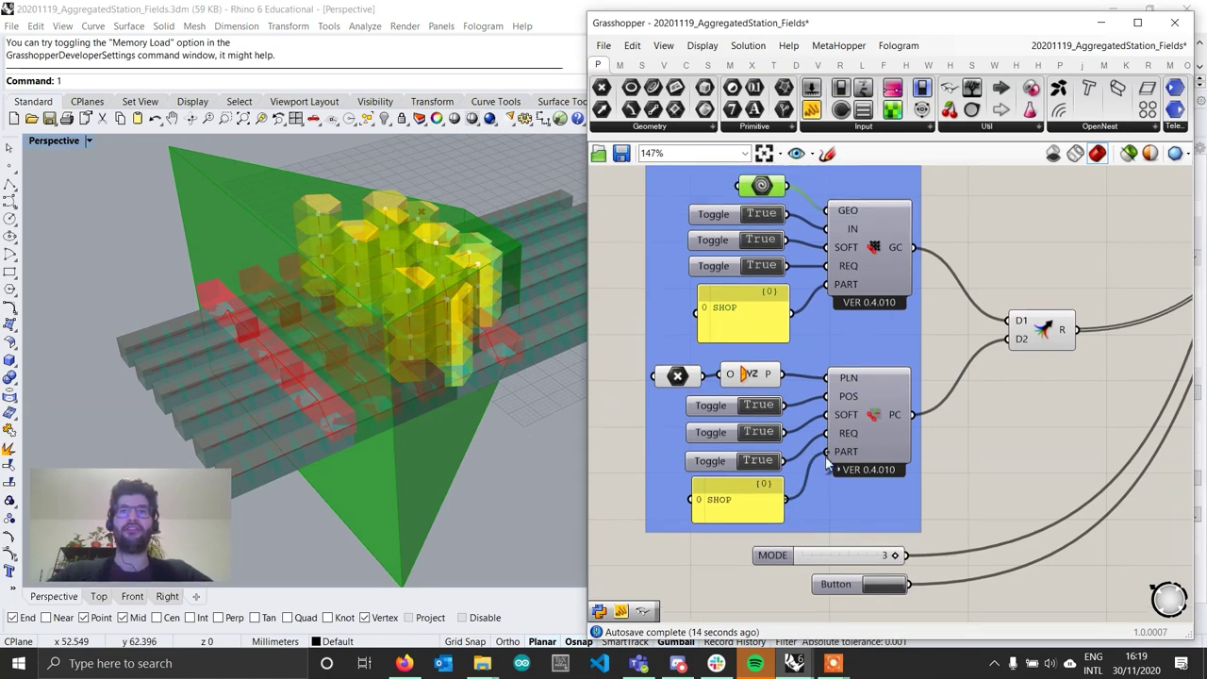
{"action": "right_click_drag", "start_coordinate": [505, 304], "coordinate": [540, 300]}
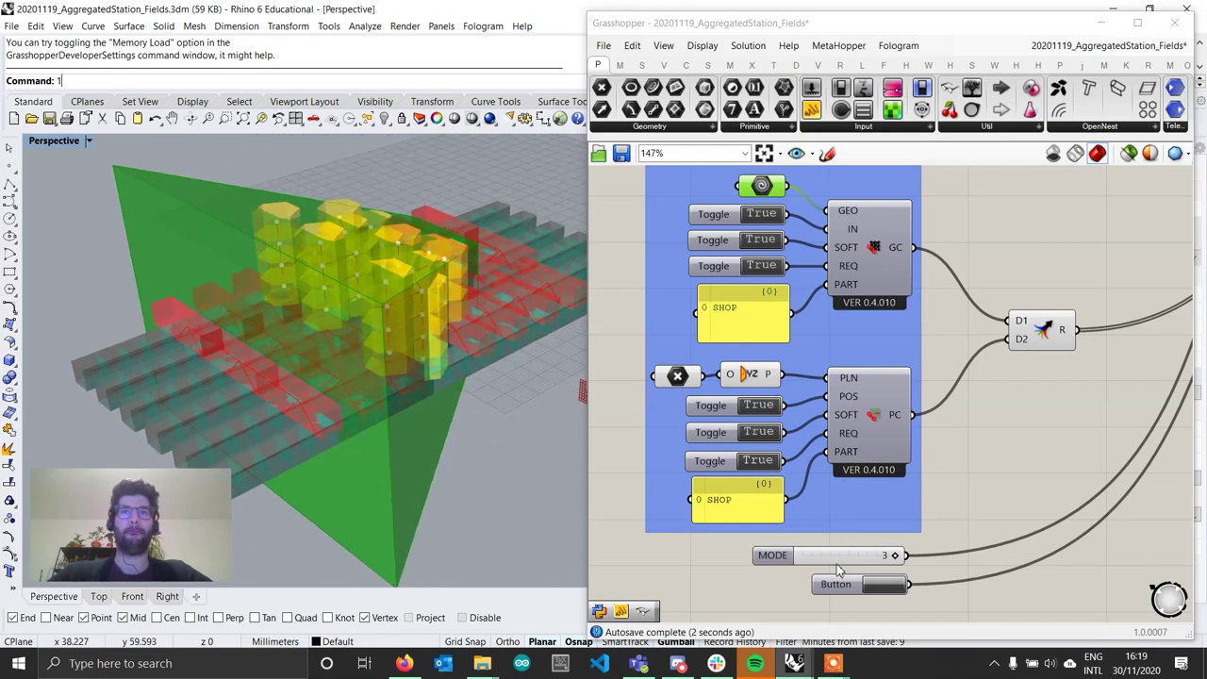
{"action": "right_click_drag", "start_coordinate": [788, 466], "coordinate": [786, 446]}
{"action": "left_click", "coordinate": [745, 355]}
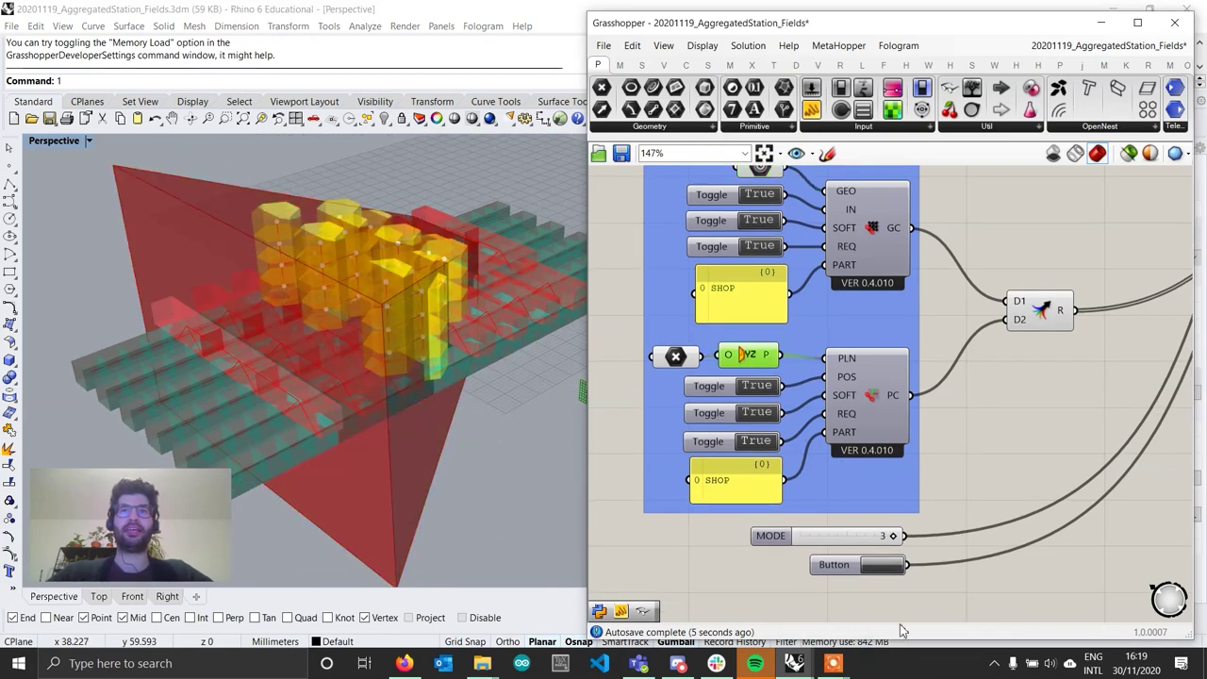
{"action": "left_click", "coordinate": [886, 566]}
{"action": "right_click_drag", "start_coordinate": [374, 417], "coordinate": [467, 362]}
{"action": "scroll", "coordinate": [386, 417], "scroll_direction": "down", "scroll_amount": 3}
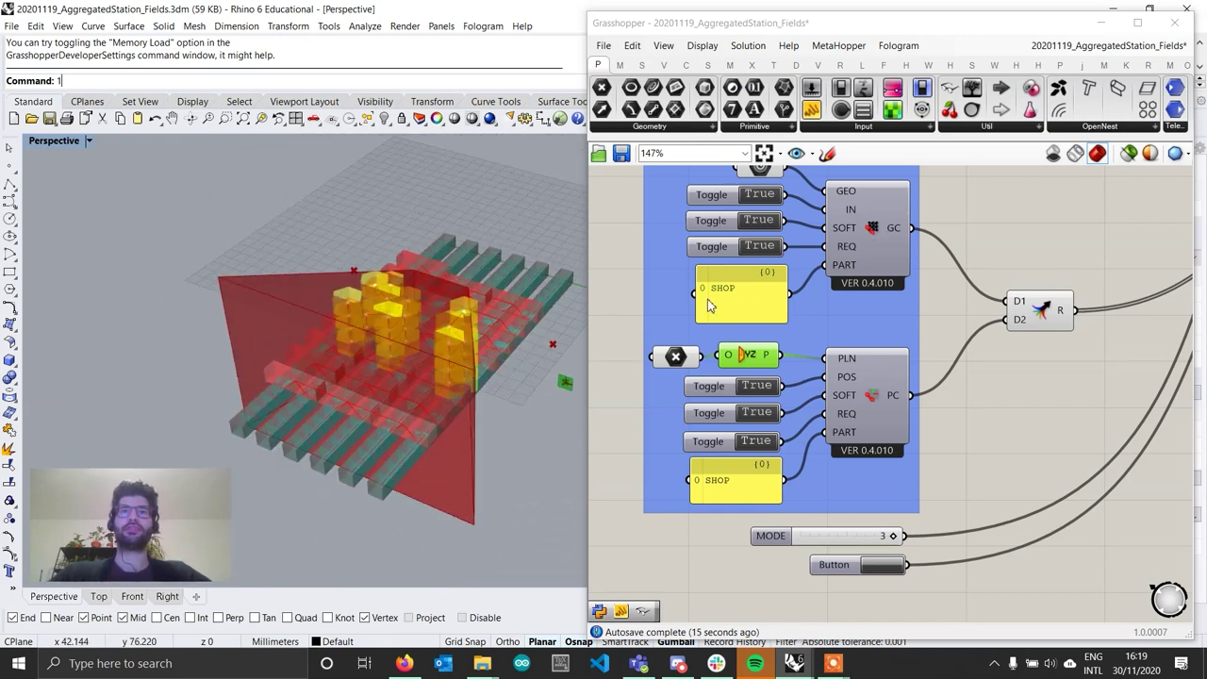
Step: Disconnect the SHOP panel from the geometry constraint's PART input and regenerate the aggregation
{"action": "scroll", "coordinate": [717, 302], "scroll_direction": "up", "scroll_amount": 1}
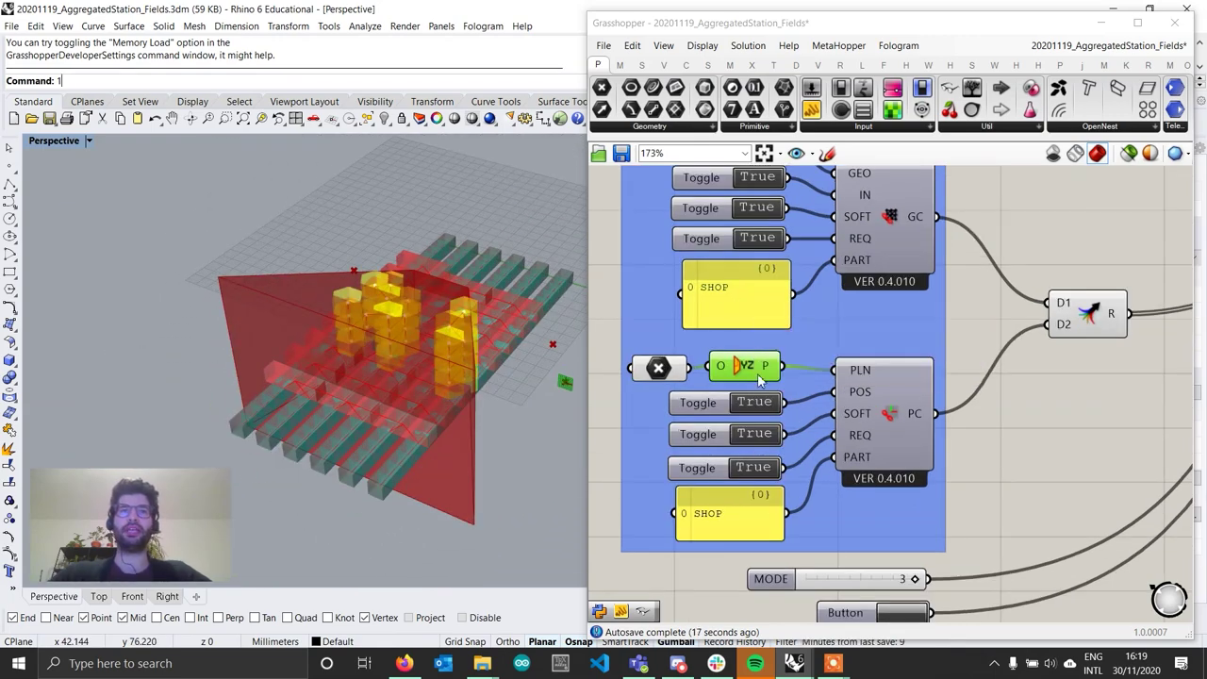
{"action": "left_click_drag", "start_coordinate": [794, 294], "coordinate": [834, 261], "text": "ctrl"}
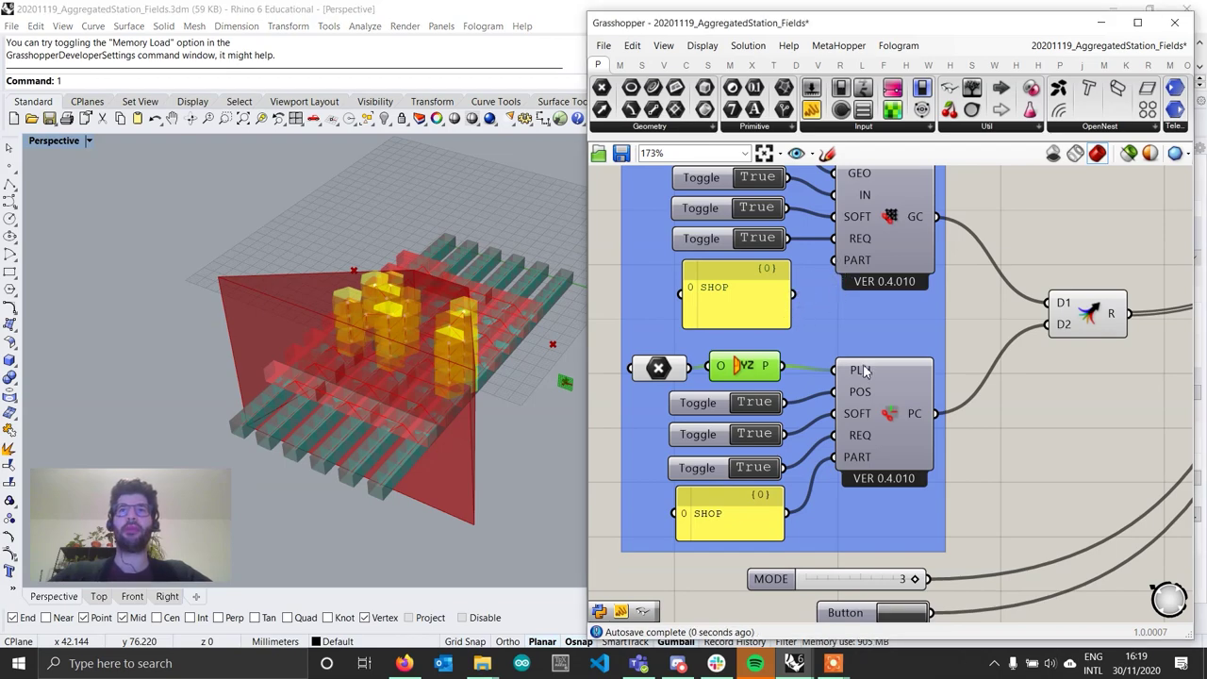
{"action": "right_click_drag", "start_coordinate": [882, 434], "coordinate": [854, 402]}
{"action": "left_click", "coordinate": [874, 583]}
{"action": "right_click_drag", "start_coordinate": [485, 385], "coordinate": [415, 369]}
{"action": "scroll", "coordinate": [366, 262], "scroll_direction": "up", "scroll_amount": 6}
{"action": "right_click_drag", "start_coordinate": [366, 261], "coordinate": [457, 304]}
{"action": "scroll", "coordinate": [416, 322], "scroll_direction": "down", "scroll_amount": 6}
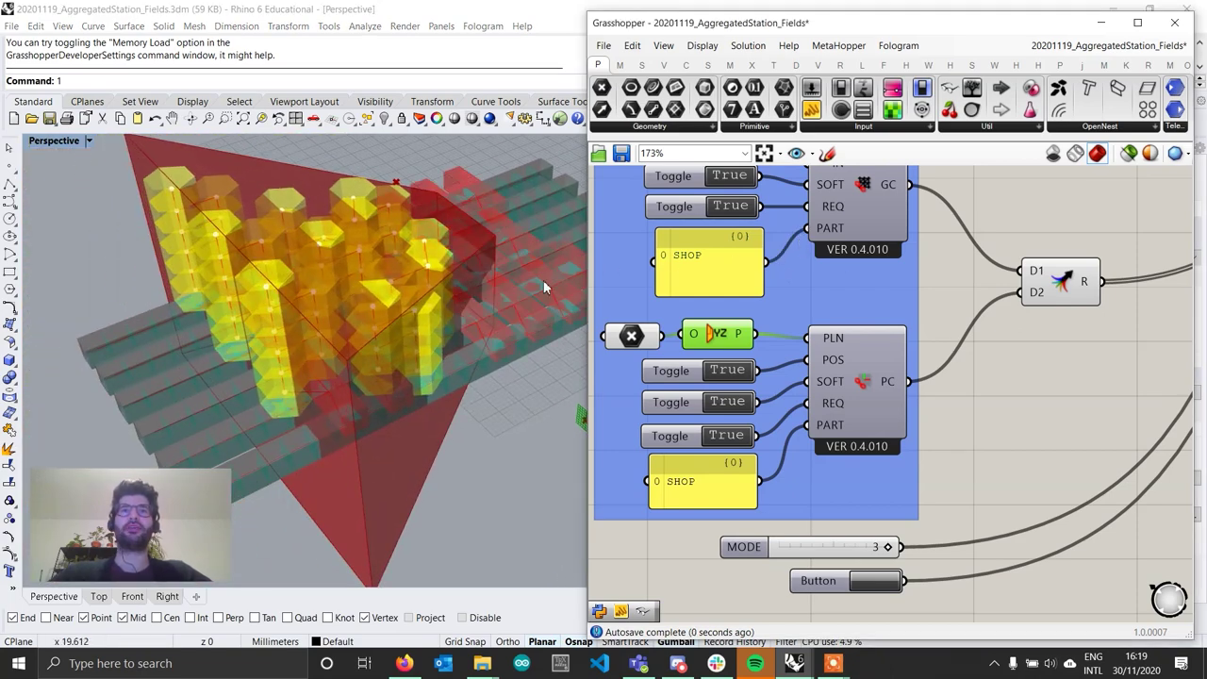
{"action": "right_click_drag", "start_coordinate": [547, 288], "coordinate": [512, 347]}
Step: Add BRIDGE as a second line in the panel feeding the geometry constraint's PART input
{"action": "right_click", "coordinate": [712, 269]}
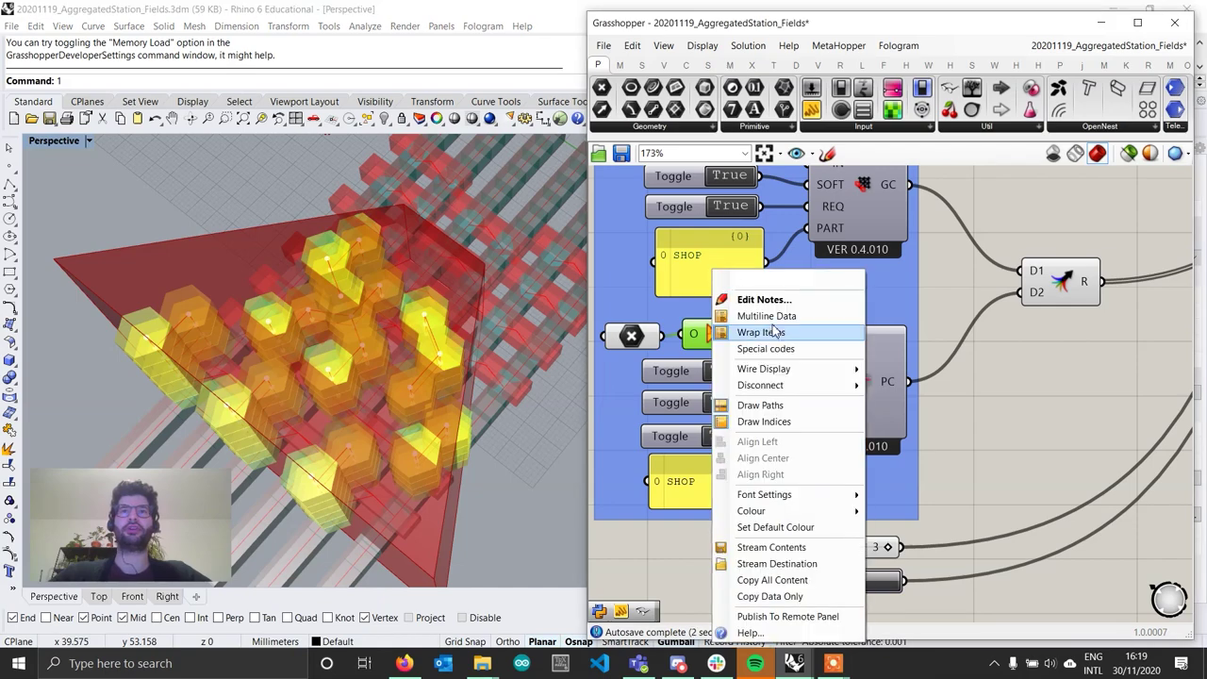
{"action": "left_click", "coordinate": [1008, 342]}
{"action": "right_click_drag", "start_coordinate": [969, 331], "coordinate": [963, 419]}
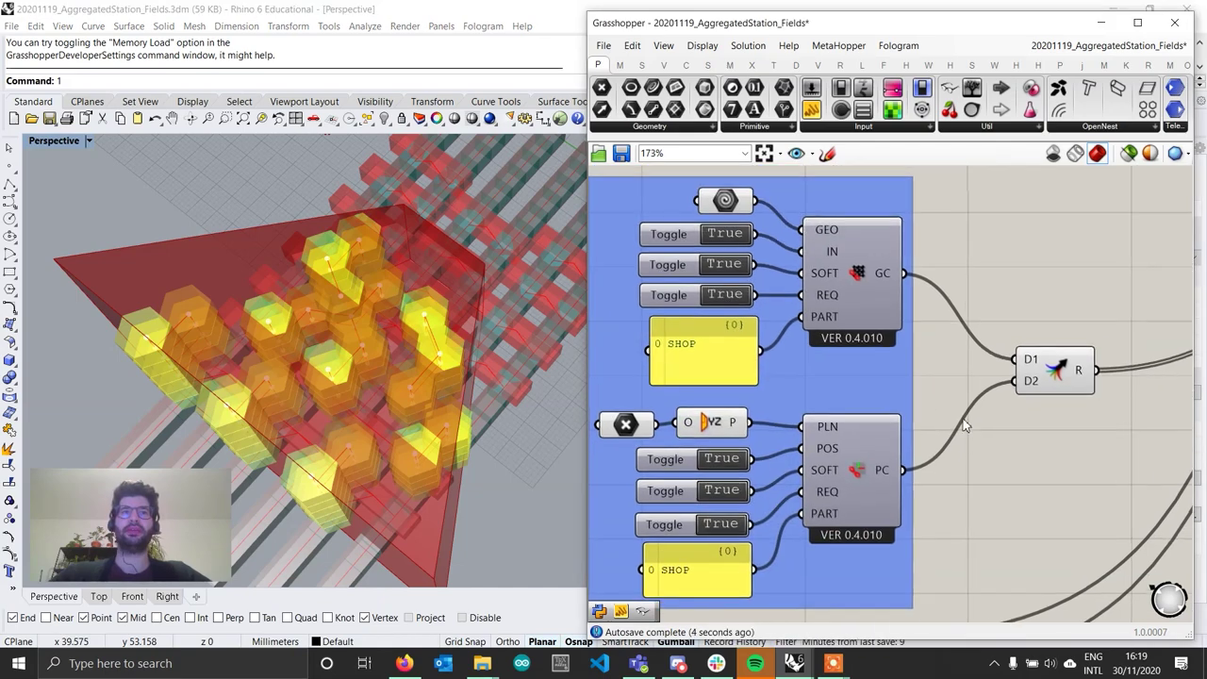
{"action": "double_click", "coordinate": [727, 379]}
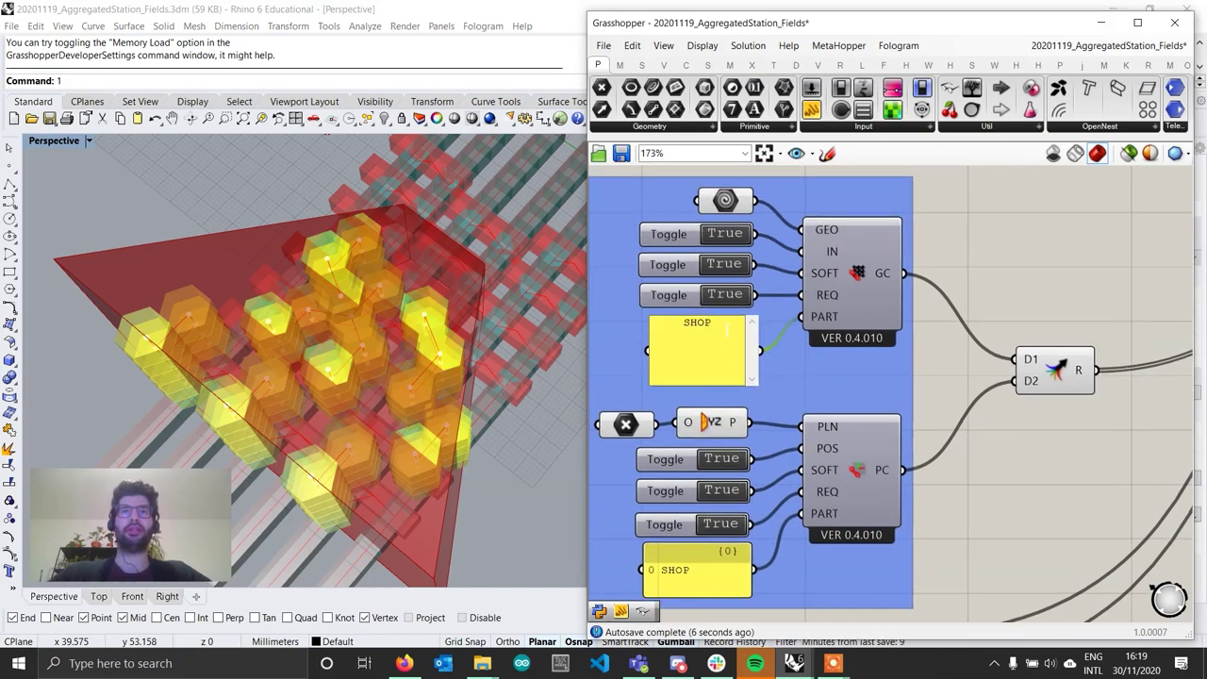
{"action": "key", "text": "Return"}
{"action": "type", "text": "B"}
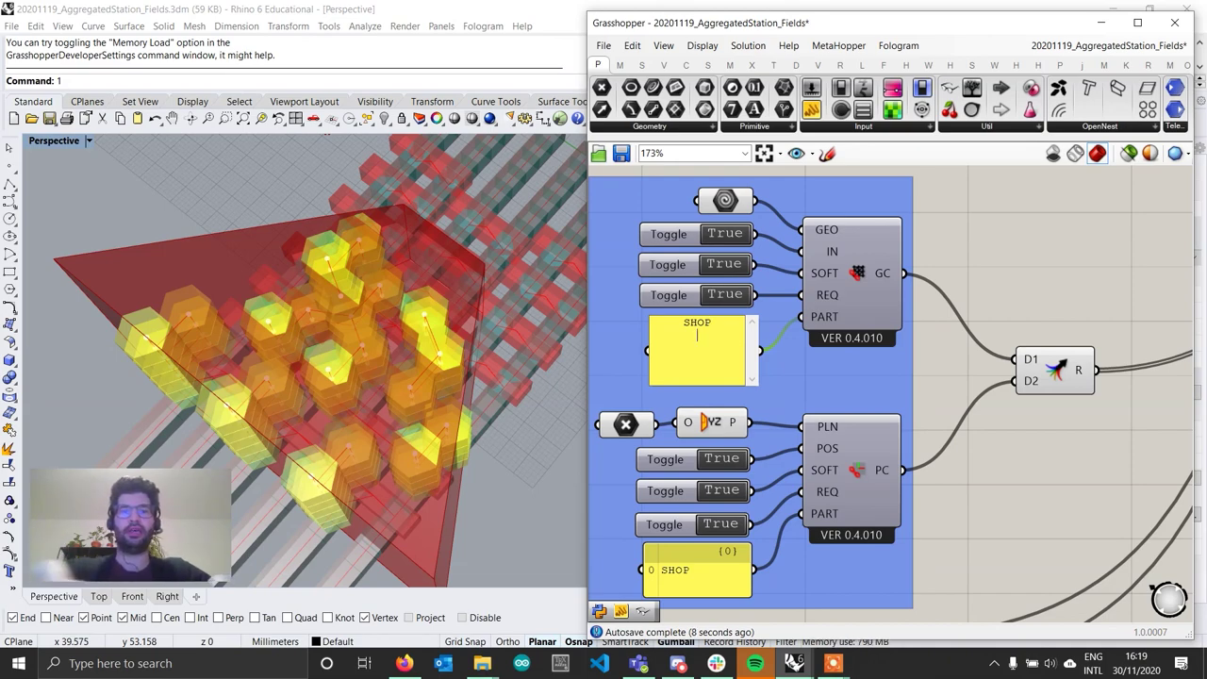
{"action": "type", "text": "RIDGE"}
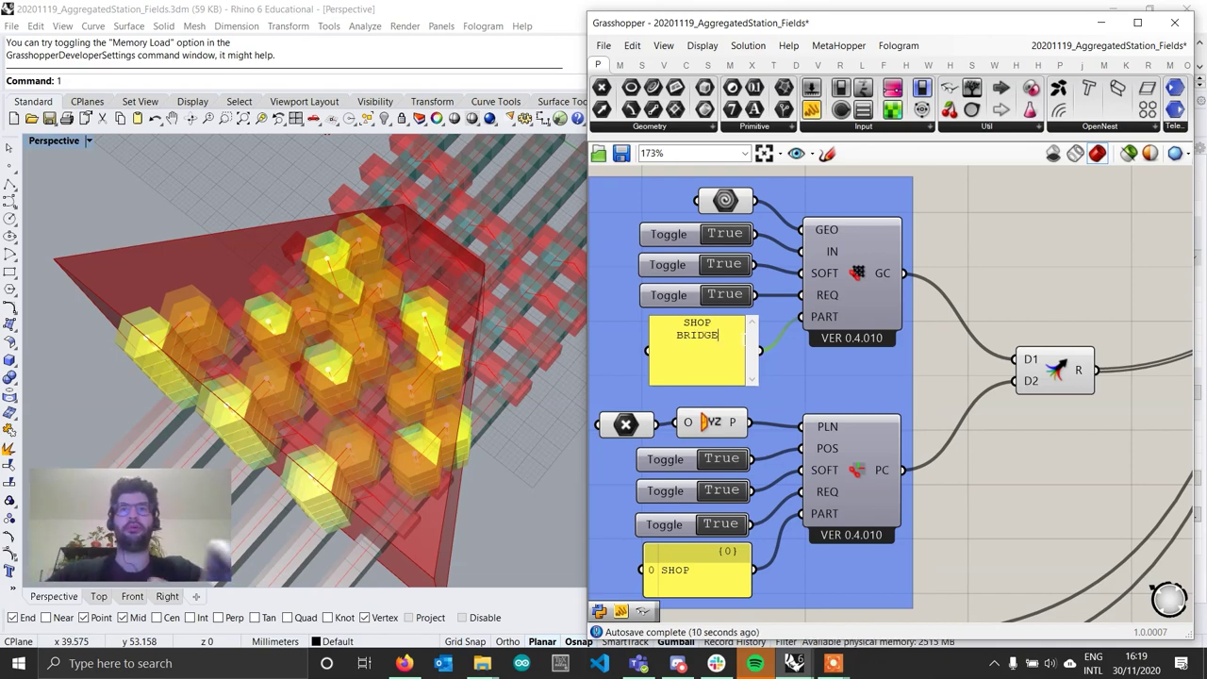
{"action": "left_click", "coordinate": [1031, 497]}
Step: Regenerate the aggregation with the geometry constraint applied to both part names and inspect it from several angles
{"action": "right_click_drag", "start_coordinate": [1066, 555], "coordinate": [1037, 385]}
{"action": "scroll", "coordinate": [900, 570], "scroll_direction": "down", "scroll_amount": 1}
{"action": "left_click", "coordinate": [860, 516]}
{"action": "right_click_drag", "start_coordinate": [512, 499], "coordinate": [463, 377]}
{"action": "scroll", "coordinate": [444, 281], "scroll_direction": "up", "scroll_amount": 5}
{"action": "right_click_drag", "start_coordinate": [362, 383], "coordinate": [347, 389]}
{"action": "right_click_drag", "start_coordinate": [444, 420], "coordinate": [410, 283]}
{"action": "scroll", "coordinate": [404, 329], "scroll_direction": "up", "scroll_amount": 4}
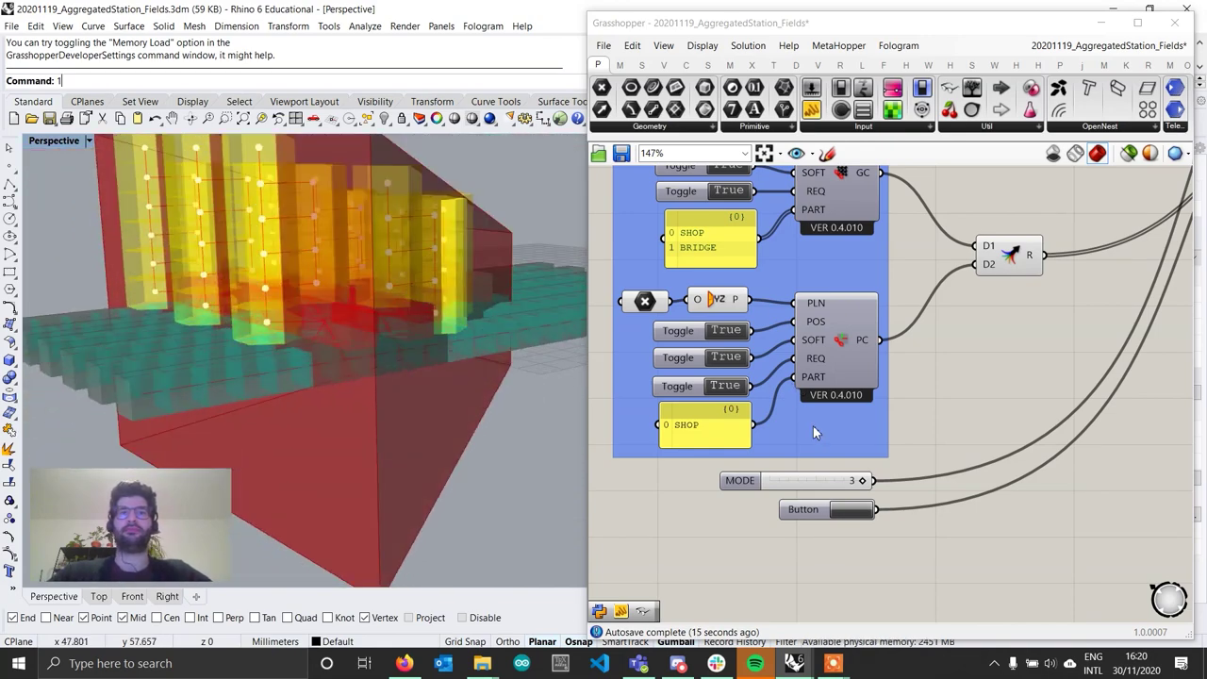
{"action": "scroll", "coordinate": [939, 467], "scroll_direction": "down", "scroll_amount": 2}
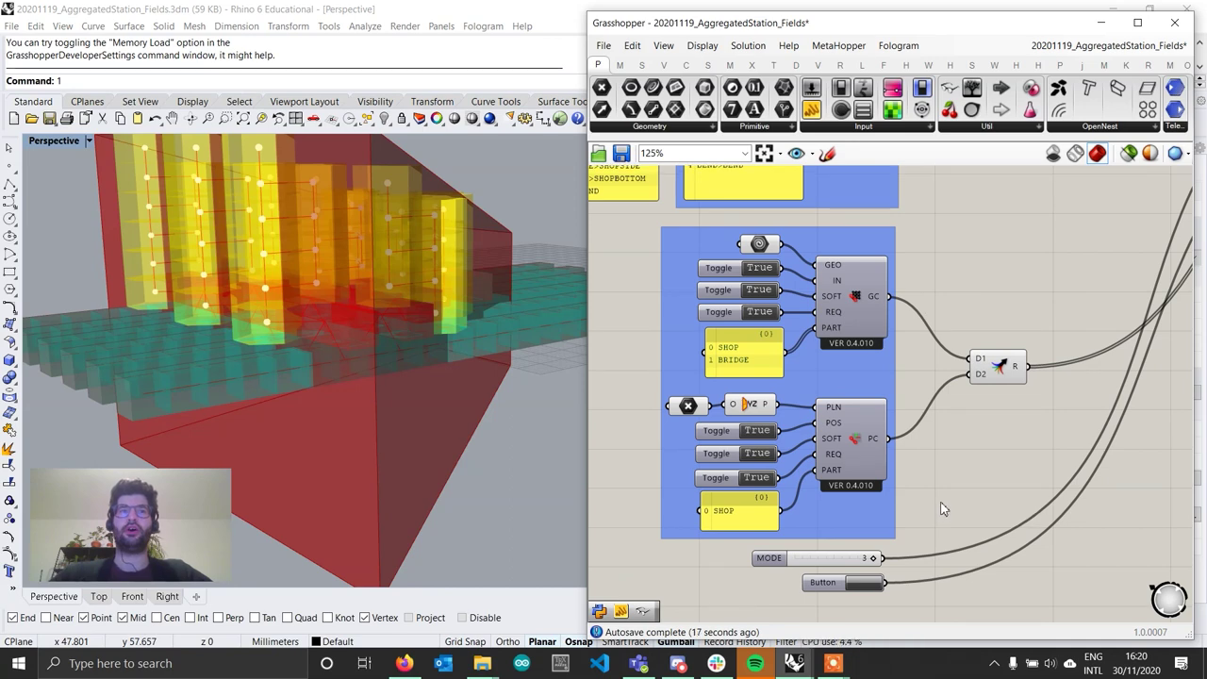
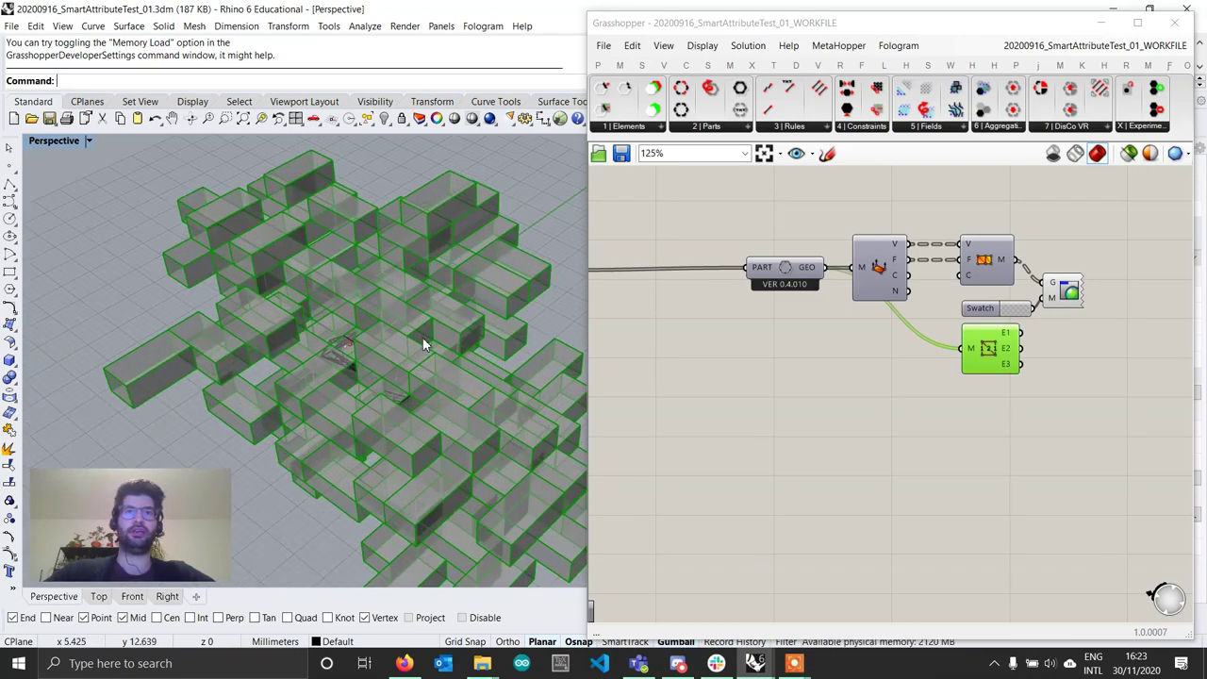
Step: In the SmartAttributeTest definition, hide the display of the mesh and custom preview components fed by the part geometry
{"action": "left_click", "coordinate": [1098, 413]}
{"action": "left_click_drag", "start_coordinate": [1099, 413], "coordinate": [896, 221]}
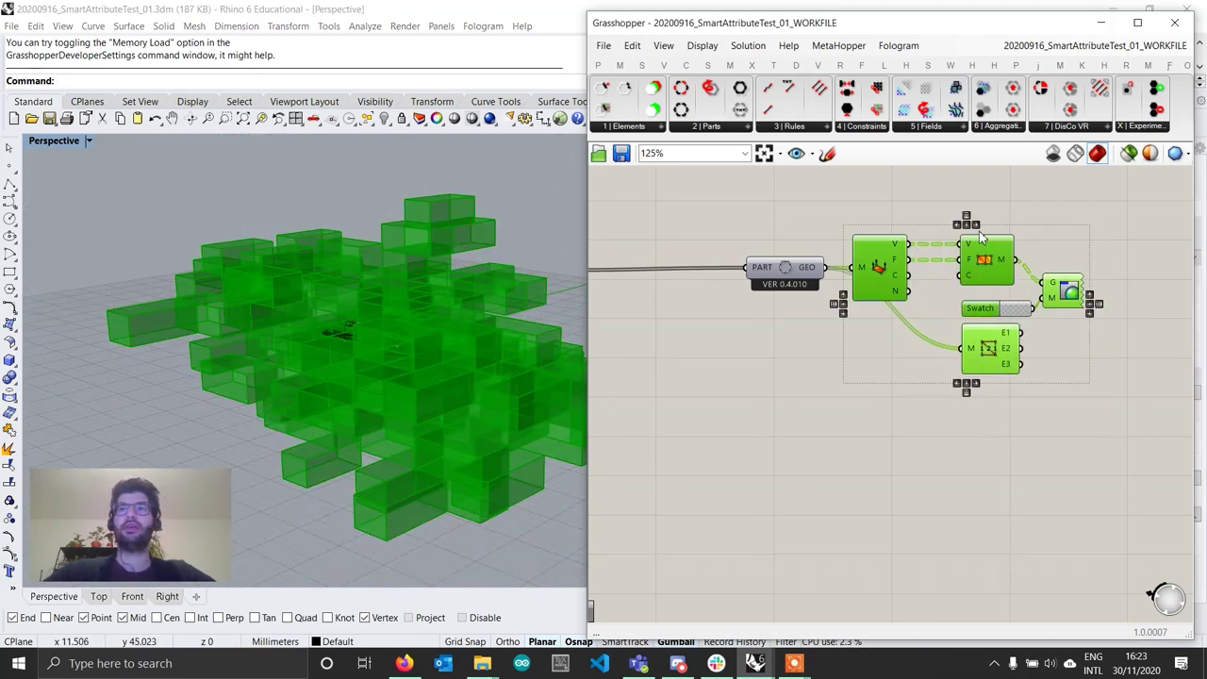
{"action": "right_click", "coordinate": [1075, 247]}
{"action": "left_click", "coordinate": [1117, 272]}
{"action": "scroll", "coordinate": [1020, 365], "scroll_direction": "down", "scroll_amount": 3}
{"action": "right_click_drag", "start_coordinate": [1020, 366], "coordinate": [1169, 371]}
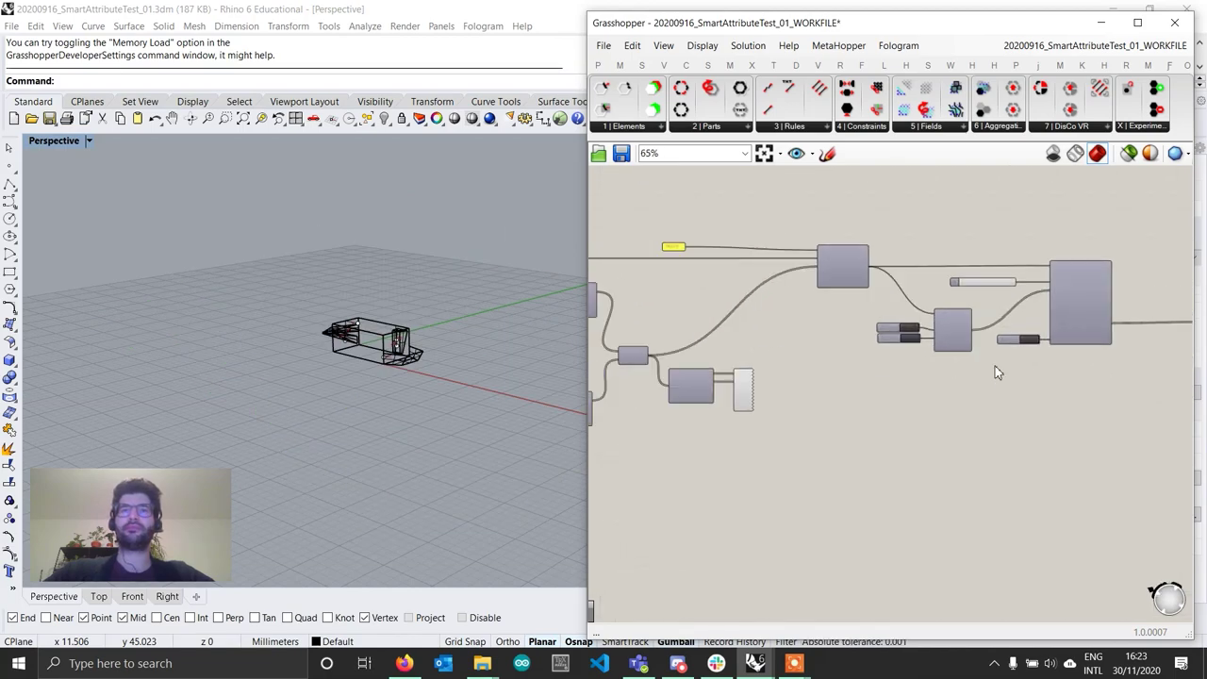
Step: Inspect the part's attached solids, selecting the sloped polysurface at the box's lower end near connections 1 and 4
{"action": "scroll", "coordinate": [378, 338], "scroll_direction": "up", "scroll_amount": 8}
{"action": "right_click_drag", "start_coordinate": [376, 336], "coordinate": [390, 390]}
{"action": "left_click", "coordinate": [384, 347]}
{"action": "left_click", "coordinate": [406, 341]}
{"action": "left_click", "coordinate": [522, 336]}
{"action": "left_click", "coordinate": [305, 435]}
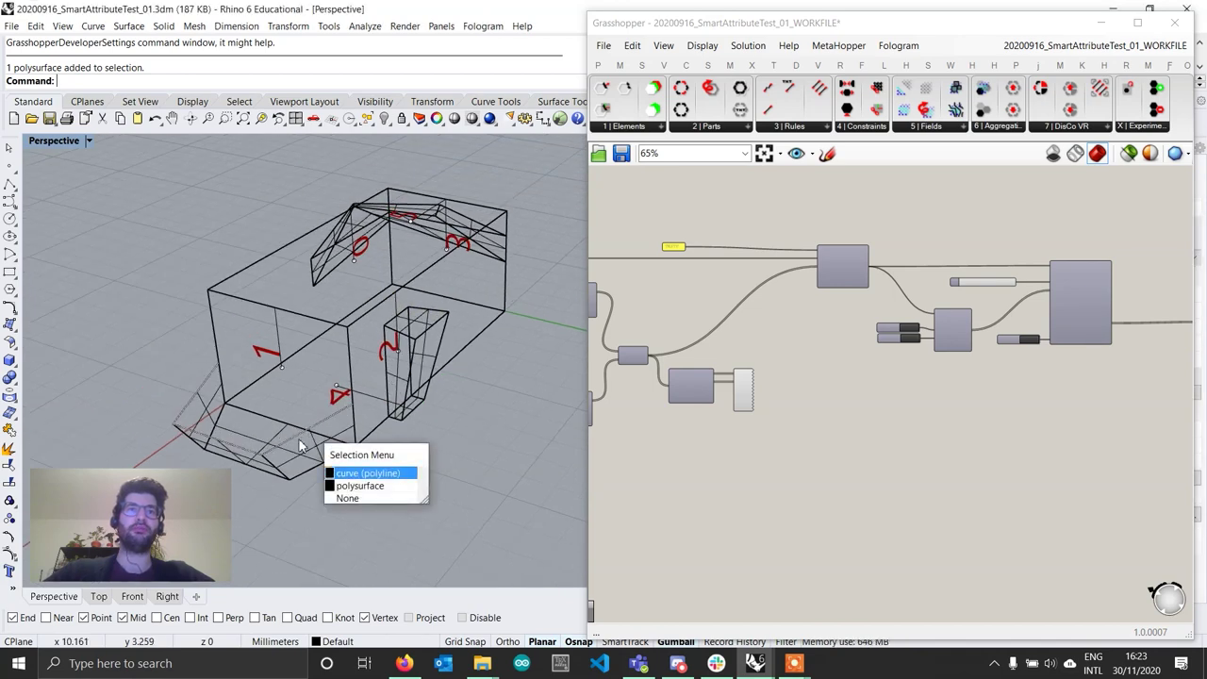
{"action": "left_click", "coordinate": [360, 484]}
{"action": "right_click_drag", "start_coordinate": [322, 450], "coordinate": [433, 385]}
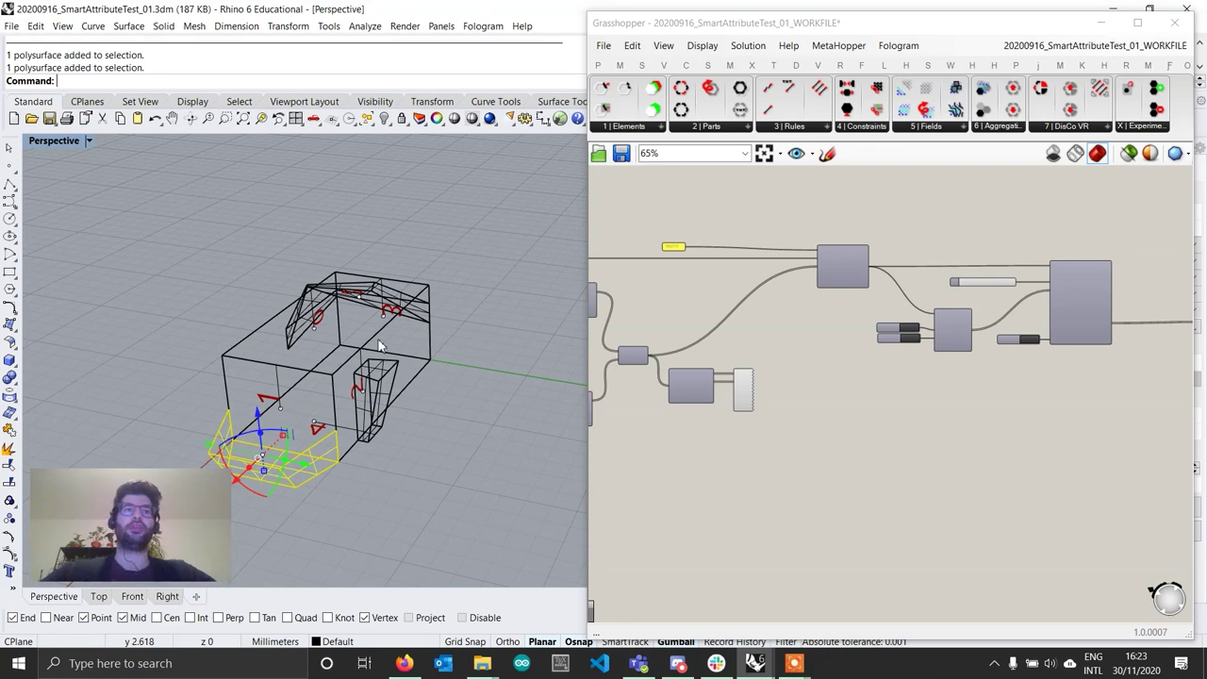
Step: Examine the part's numbered connections and attached solids from several angles, clearing the polysurface selection
{"action": "right_click_drag", "start_coordinate": [431, 377], "coordinate": [373, 320]}
{"action": "scroll", "coordinate": [368, 325], "scroll_direction": "up", "scroll_amount": 2}
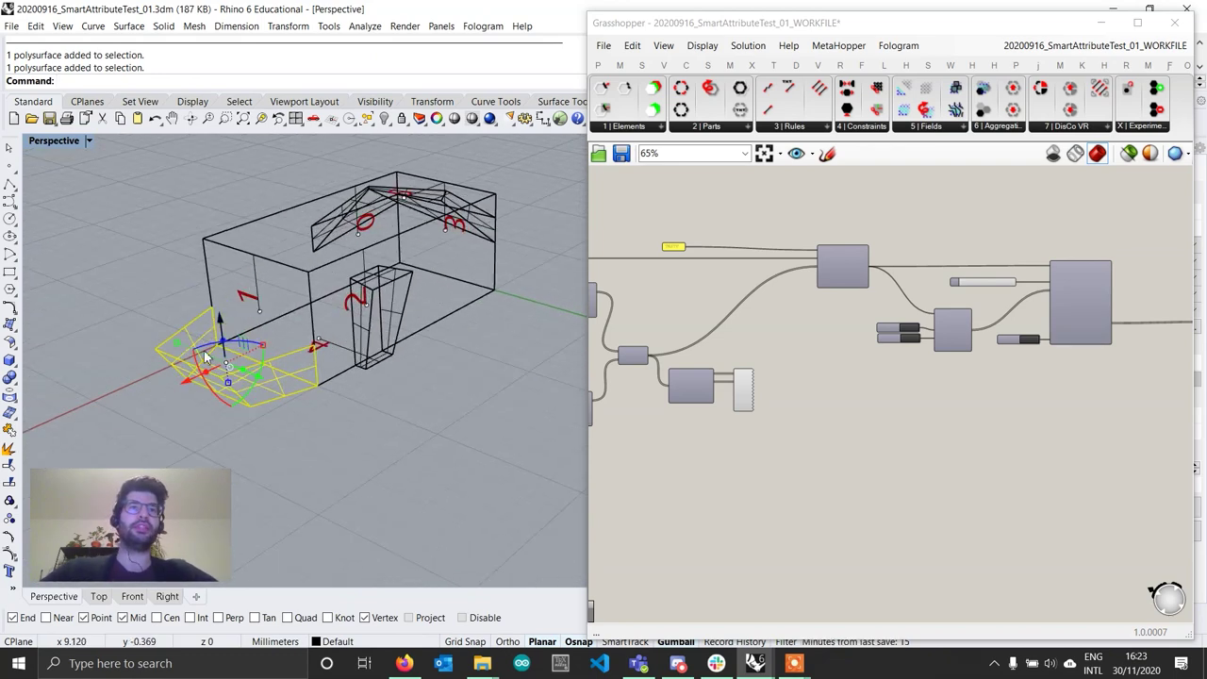
{"action": "right_click_drag", "start_coordinate": [237, 355], "coordinate": [293, 367], "text": "shift"}
{"action": "left_click", "coordinate": [341, 432]}
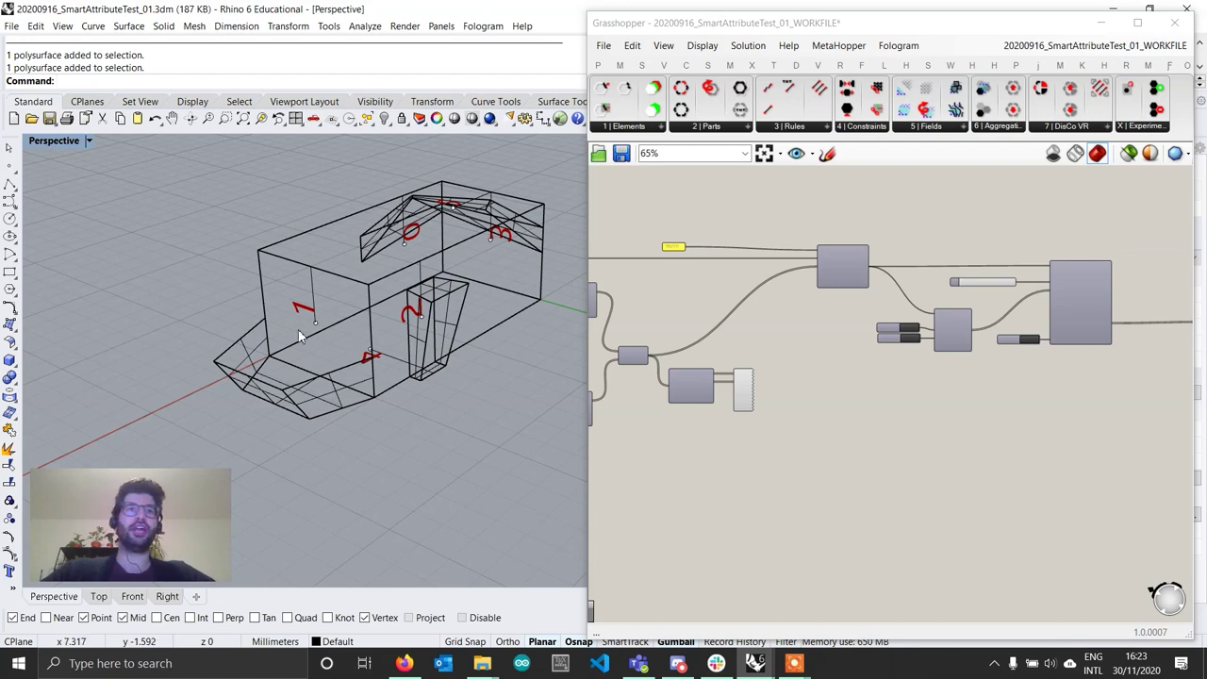
{"action": "mouse_move", "coordinate": [323, 357]}
{"action": "right_mouse_down"}
{"action": "mouse_move", "coordinate": [301, 384]}
{"action": "mouse_move", "coordinate": [312, 349]}
{"action": "right_mouse_up"}
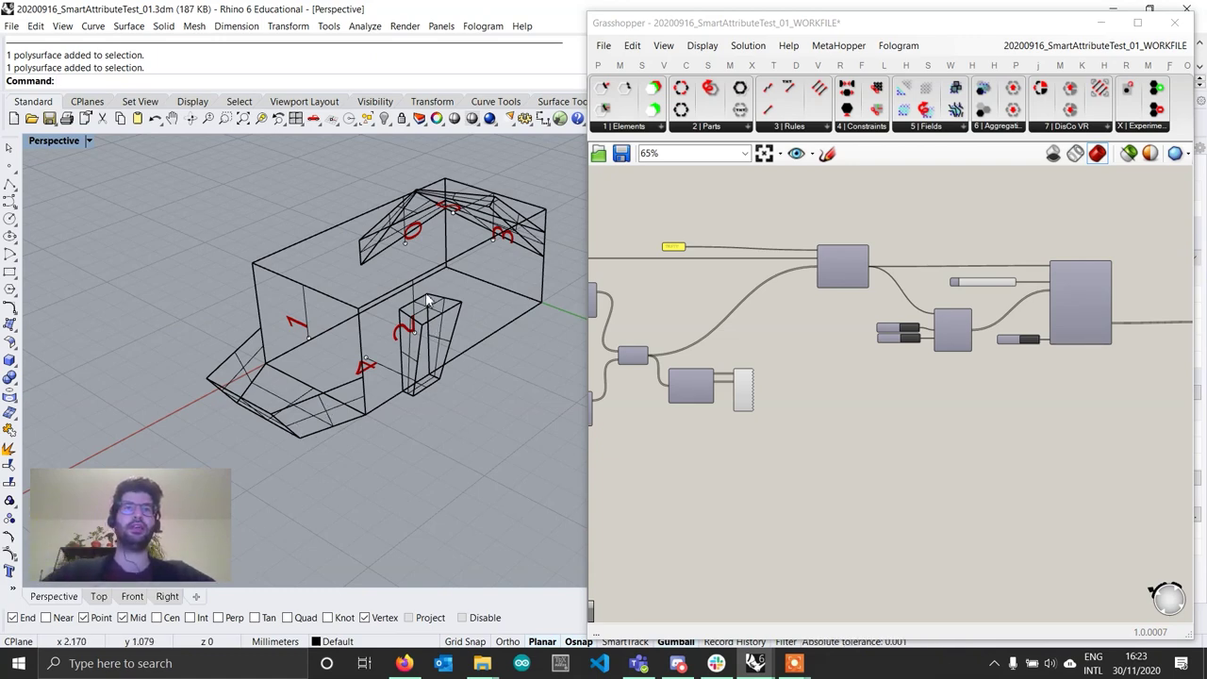
{"action": "right_click_drag", "start_coordinate": [453, 381], "coordinate": [418, 396], "text": "shift"}
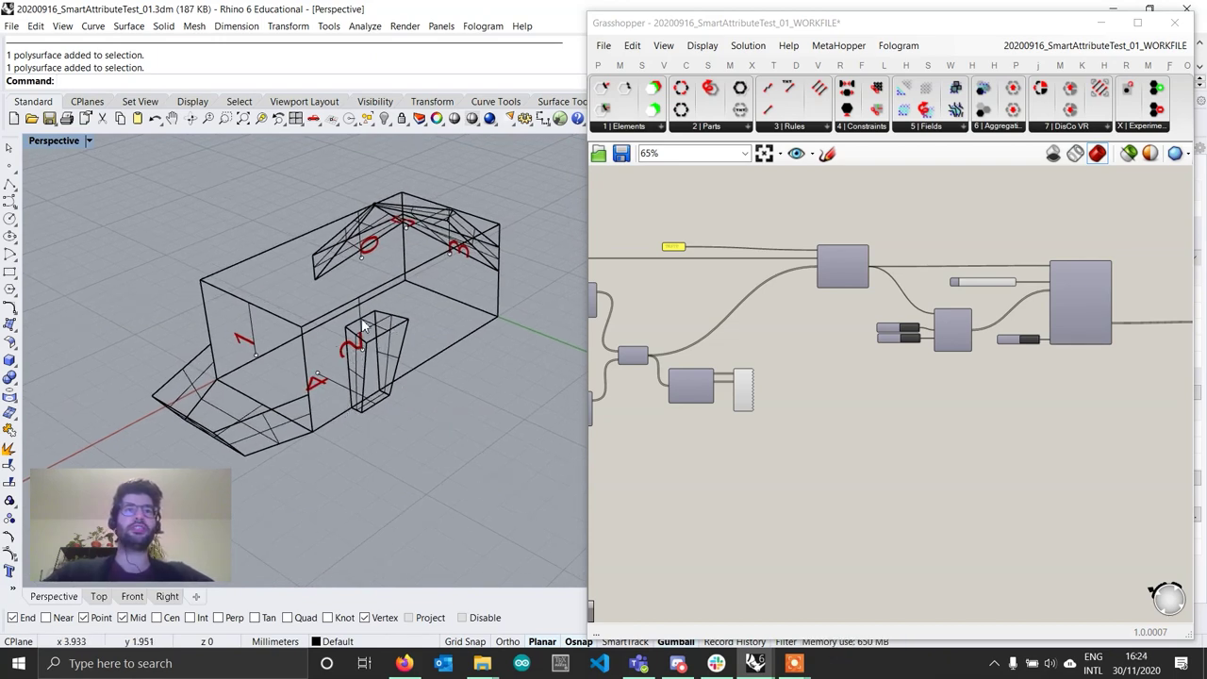
{"action": "right_click_drag", "start_coordinate": [363, 325], "coordinate": [333, 305]}
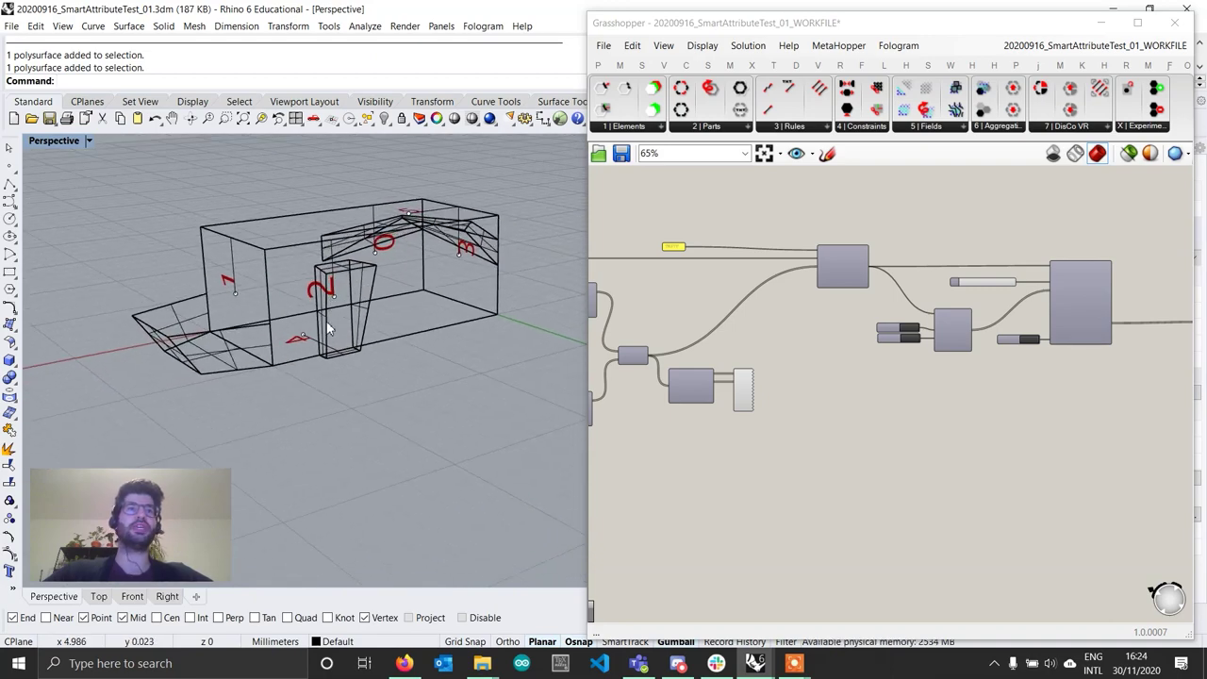
Step: View the part's numbered connections and attached solids from the opposite end and from a lower angle
{"action": "right_click_drag", "start_coordinate": [477, 485], "coordinate": [378, 454]}
{"action": "right_click_drag", "start_coordinate": [480, 349], "coordinate": [289, 315]}
{"action": "right_click_drag", "start_coordinate": [411, 327], "coordinate": [452, 406]}
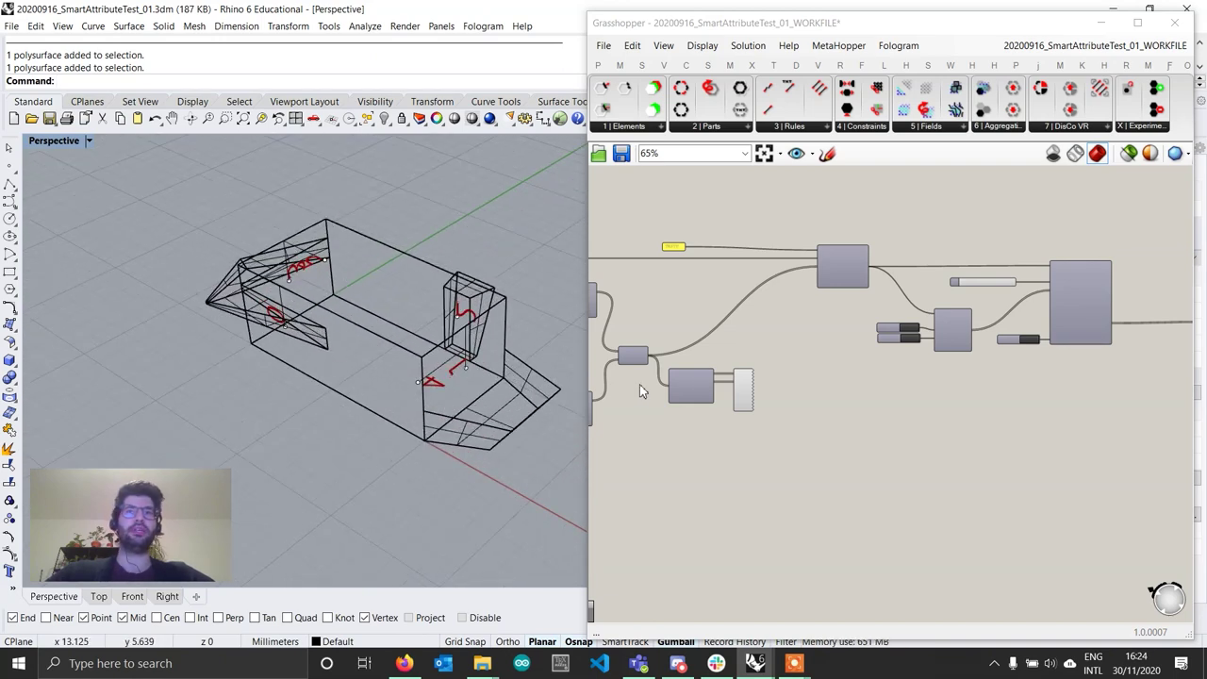
{"action": "right_click_drag", "start_coordinate": [662, 393], "coordinate": [770, 397]}
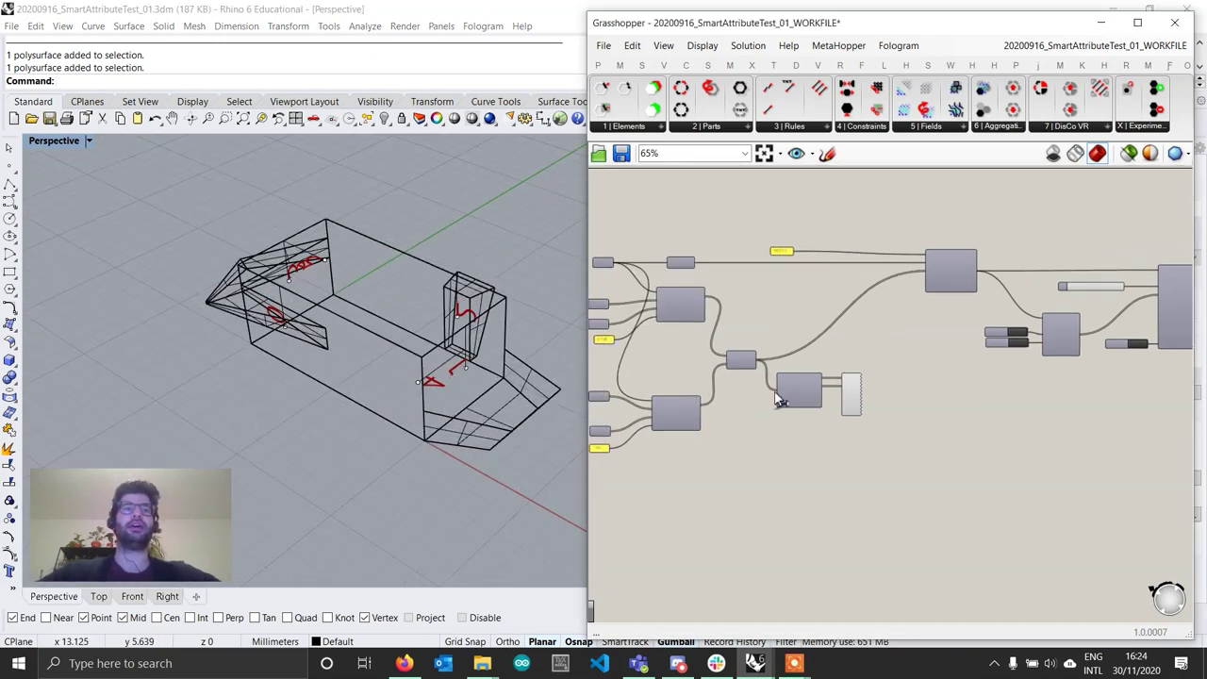
{"action": "right_click_drag", "start_coordinate": [801, 396], "coordinate": [745, 370]}
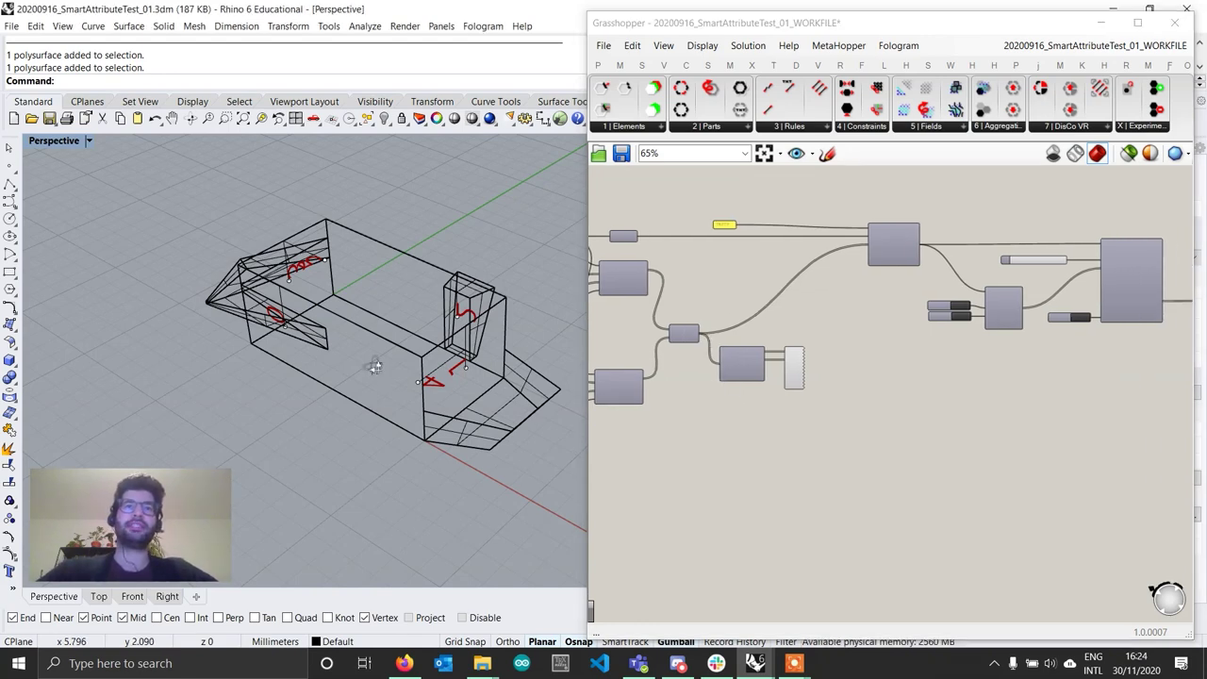
{"action": "right_click_drag", "start_coordinate": [375, 366], "coordinate": [426, 389]}
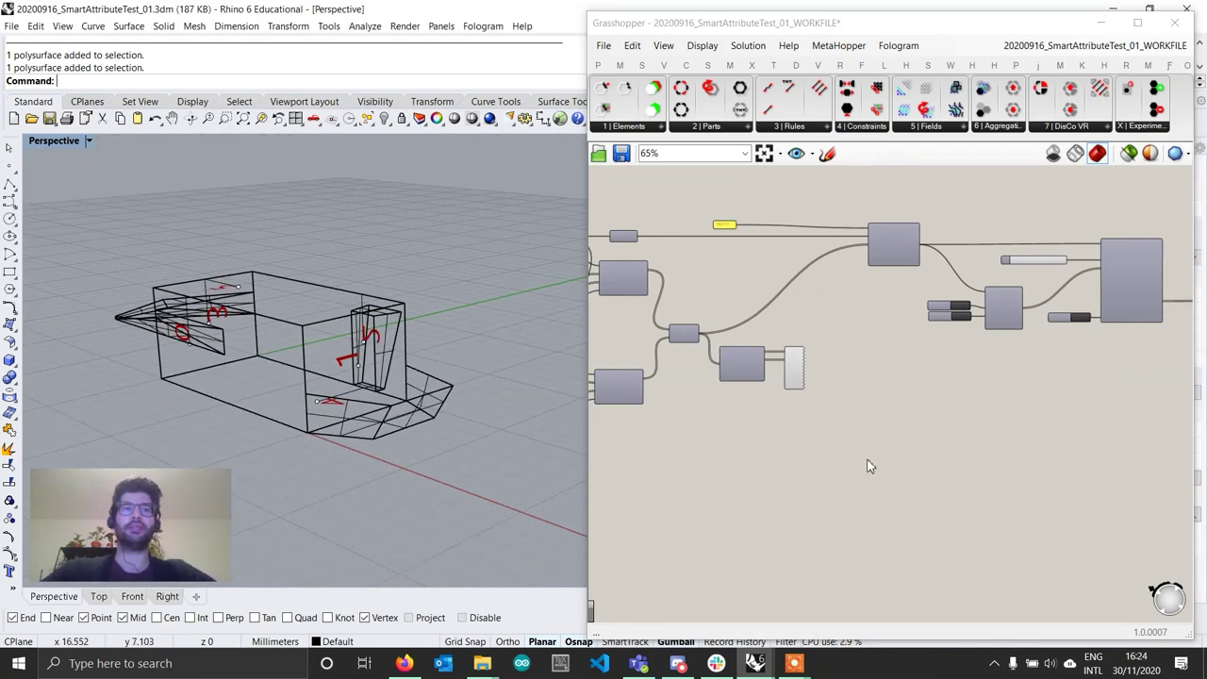
Step: Add a Wasp_Smart Attribute component in the empty canvas area below the connection components
{"action": "right_click_drag", "start_coordinate": [754, 428], "coordinate": [893, 424]}
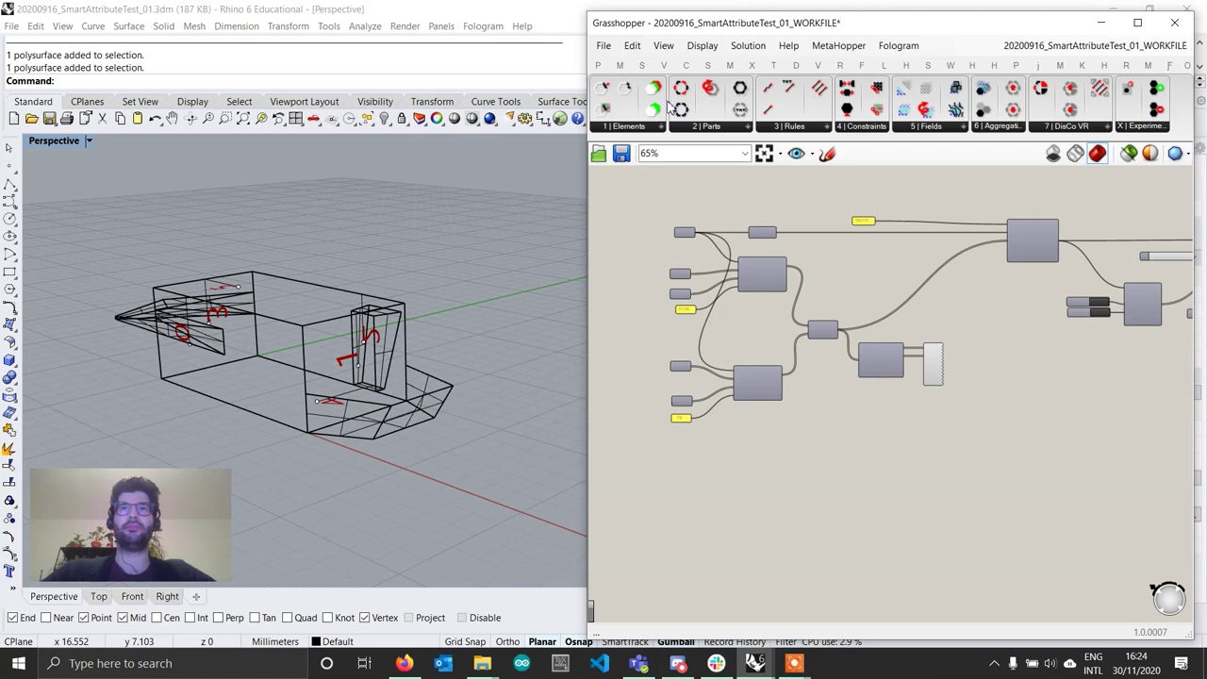
{"action": "left_click", "coordinate": [623, 131]}
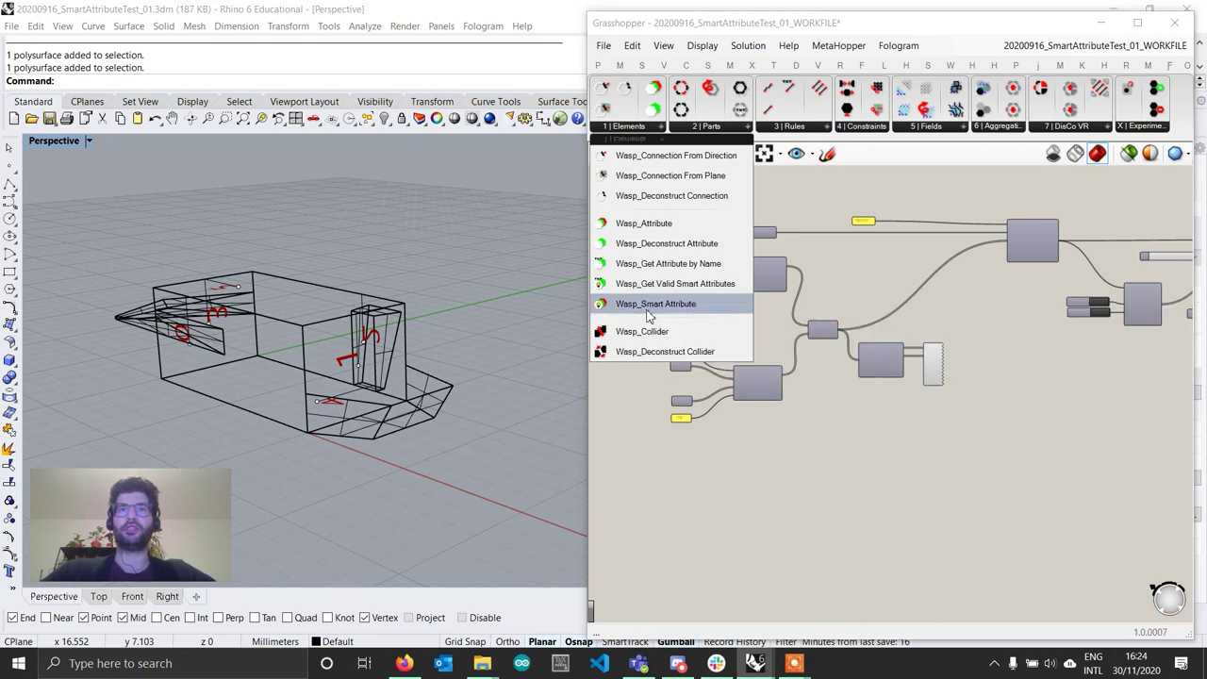
{"action": "left_click_drag", "start_coordinate": [633, 306], "coordinate": [763, 485]}
{"action": "scroll", "coordinate": [768, 483], "scroll_direction": "up", "scroll_amount": 4}
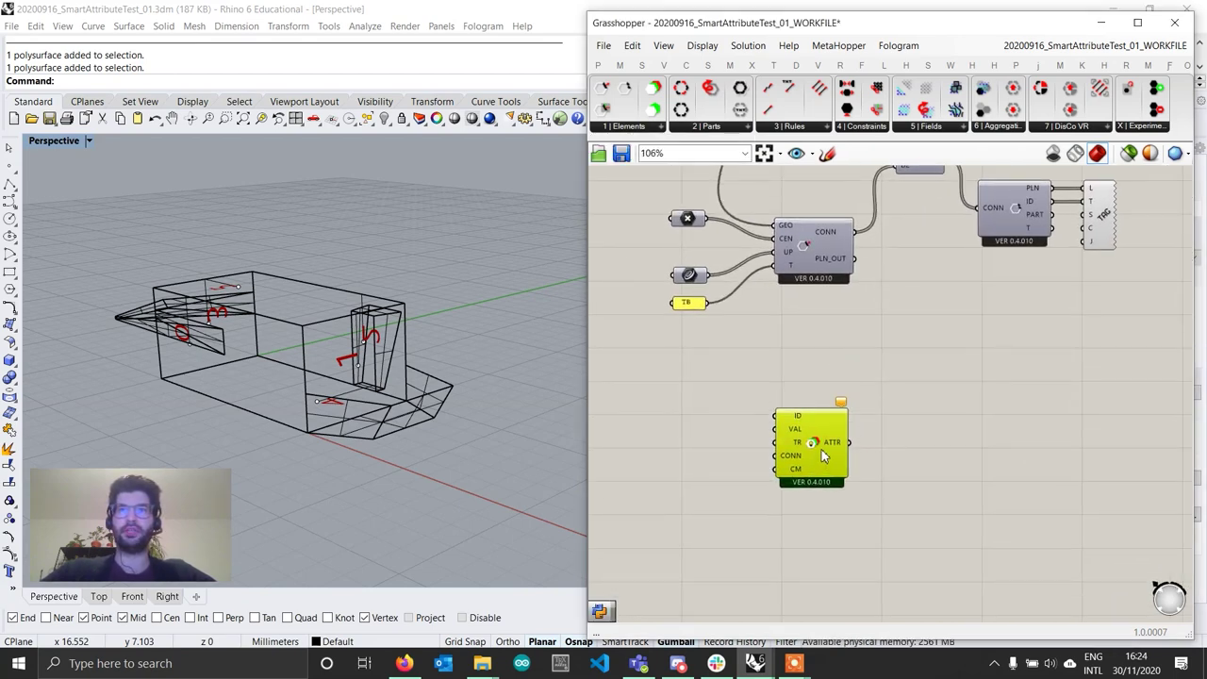
{"action": "mouse_move", "coordinate": [814, 447]}
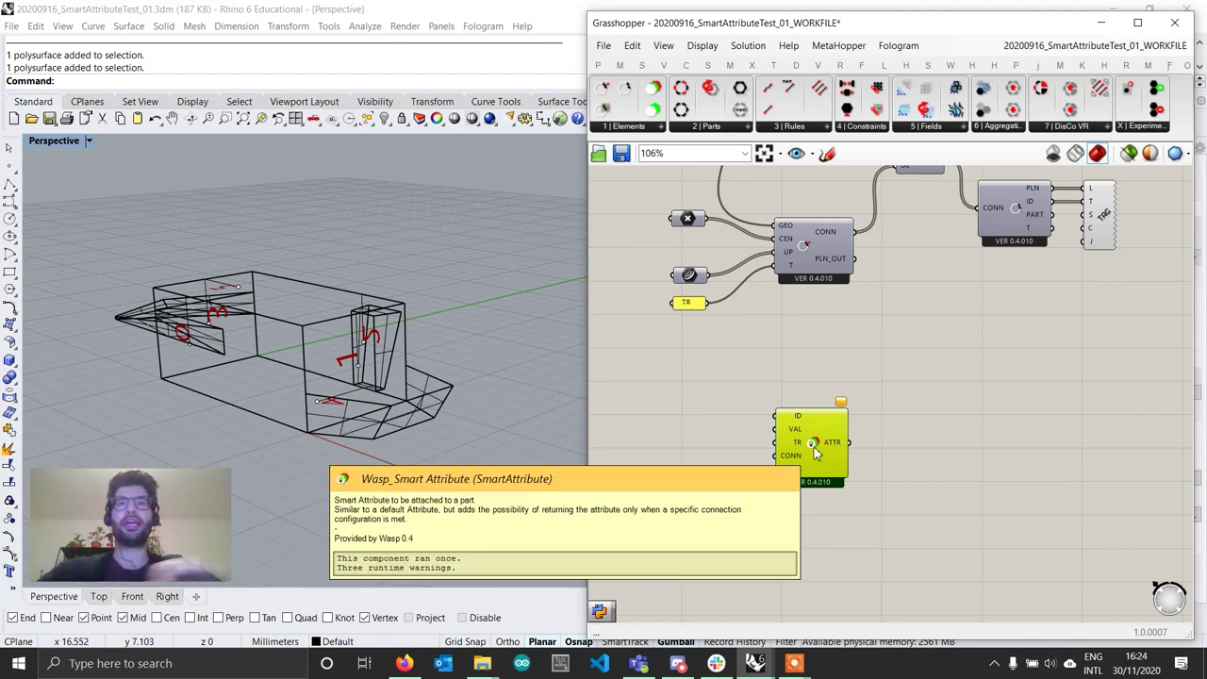
{"action": "scroll", "coordinate": [816, 450], "scroll_direction": "up", "scroll_amount": 2}
{"action": "right_click_drag", "start_coordinate": [797, 459], "coordinate": [762, 459]}
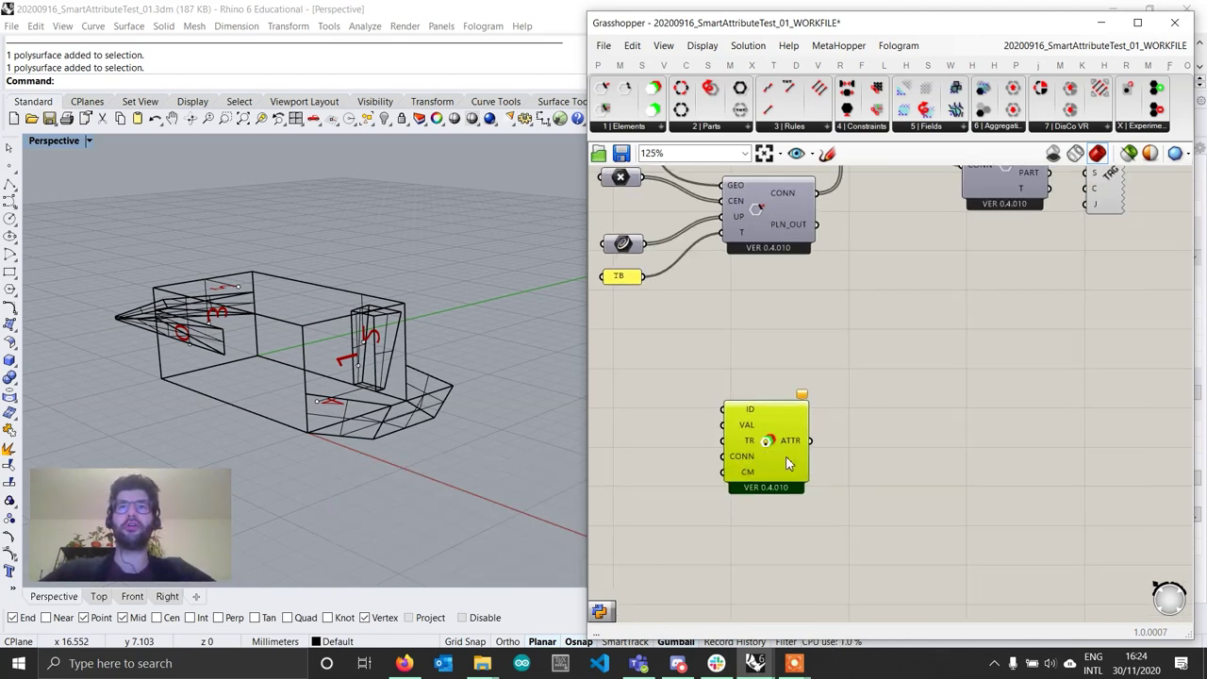
{"action": "left_click_drag", "start_coordinate": [786, 456], "coordinate": [963, 472]}
{"action": "right_click_drag", "start_coordinate": [954, 473], "coordinate": [800, 483]}
{"action": "scroll", "coordinate": [810, 477], "scroll_direction": "down", "scroll_amount": 2}
{"action": "scroll", "coordinate": [800, 482], "scroll_direction": "up", "scroll_amount": 3}
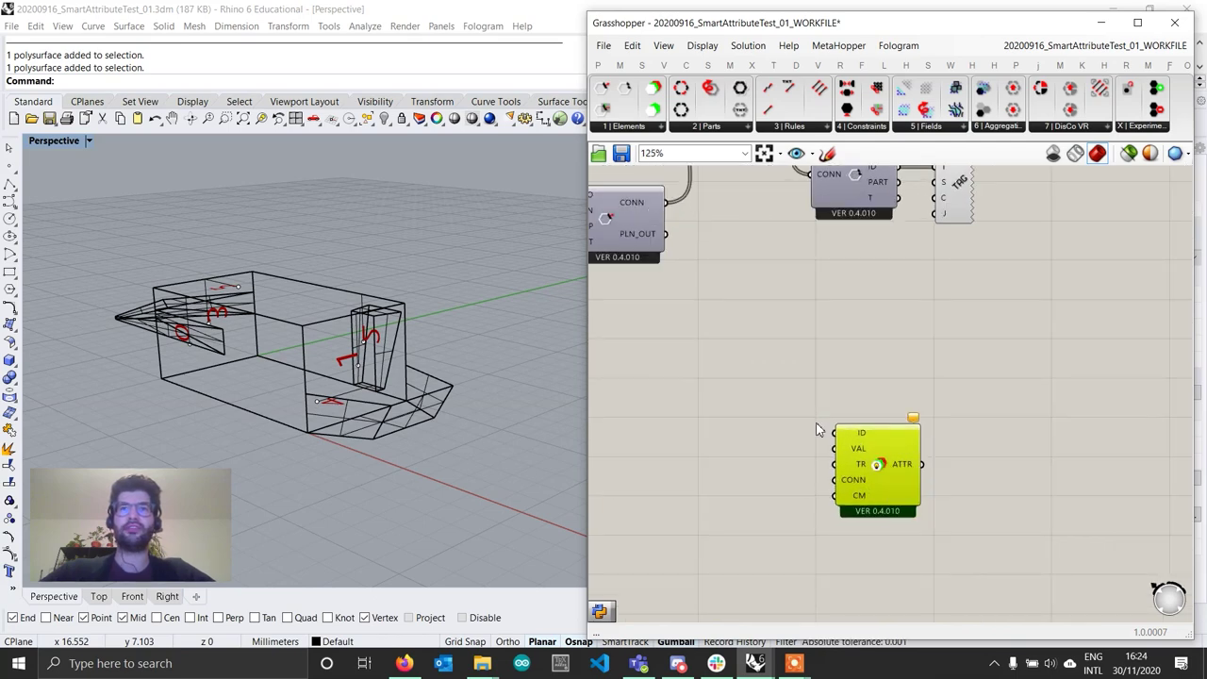
{"action": "left_click", "coordinate": [753, 420]}
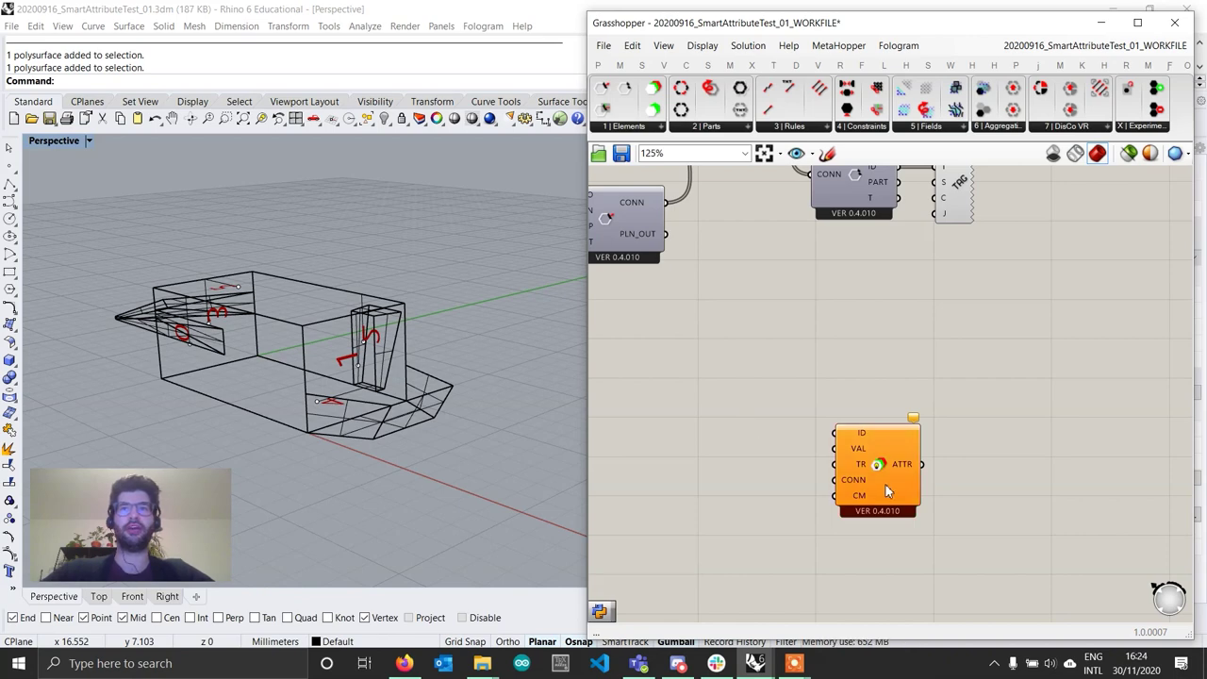
Step: Create a text panel reading BALCONY, connect it to the Smart Attribute's ID input, and place it just above the component
{"action": "double_click", "coordinate": [764, 439]}
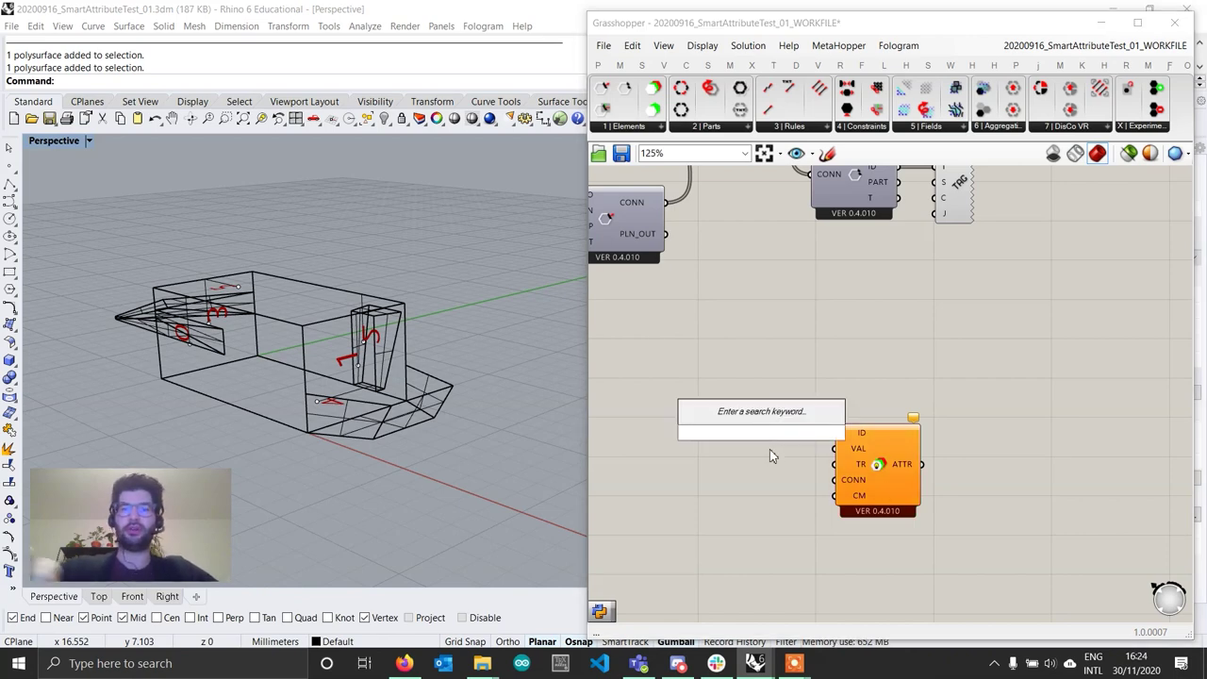
{"action": "type", "text": "\"BALCONY"}
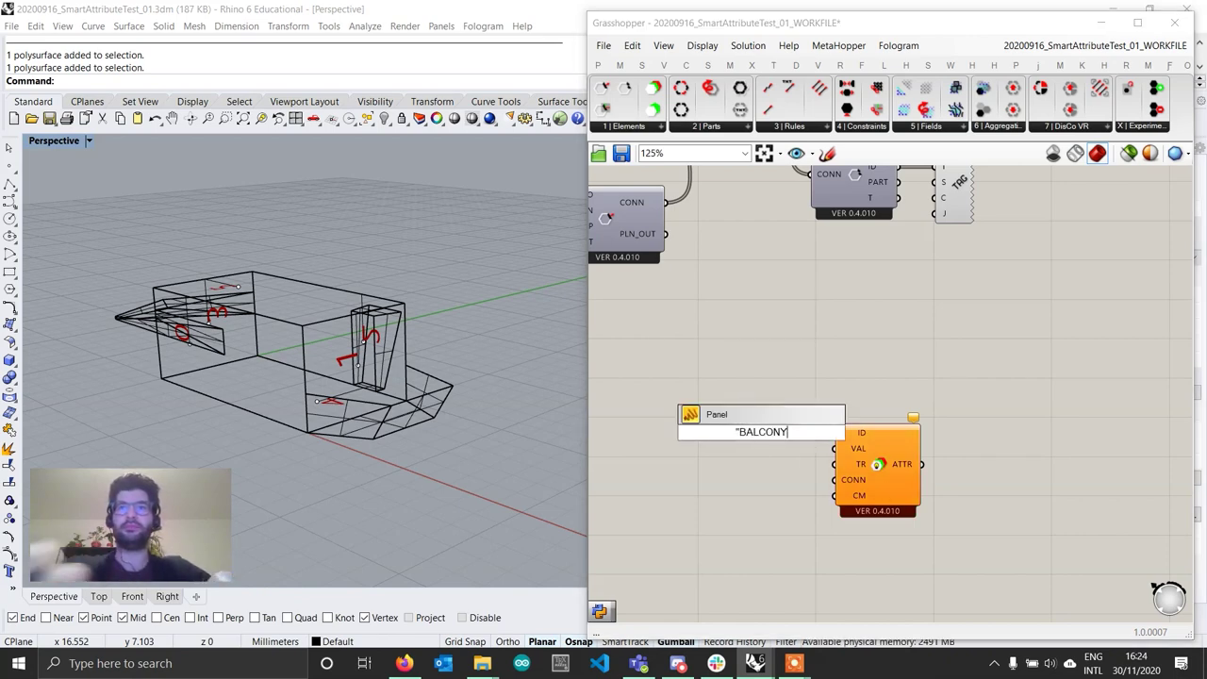
{"action": "key", "text": "Return"}
{"action": "scroll", "coordinate": [792, 453], "scroll_direction": "up", "scroll_amount": 2}
{"action": "left_click_drag", "start_coordinate": [793, 429], "coordinate": [852, 435]}
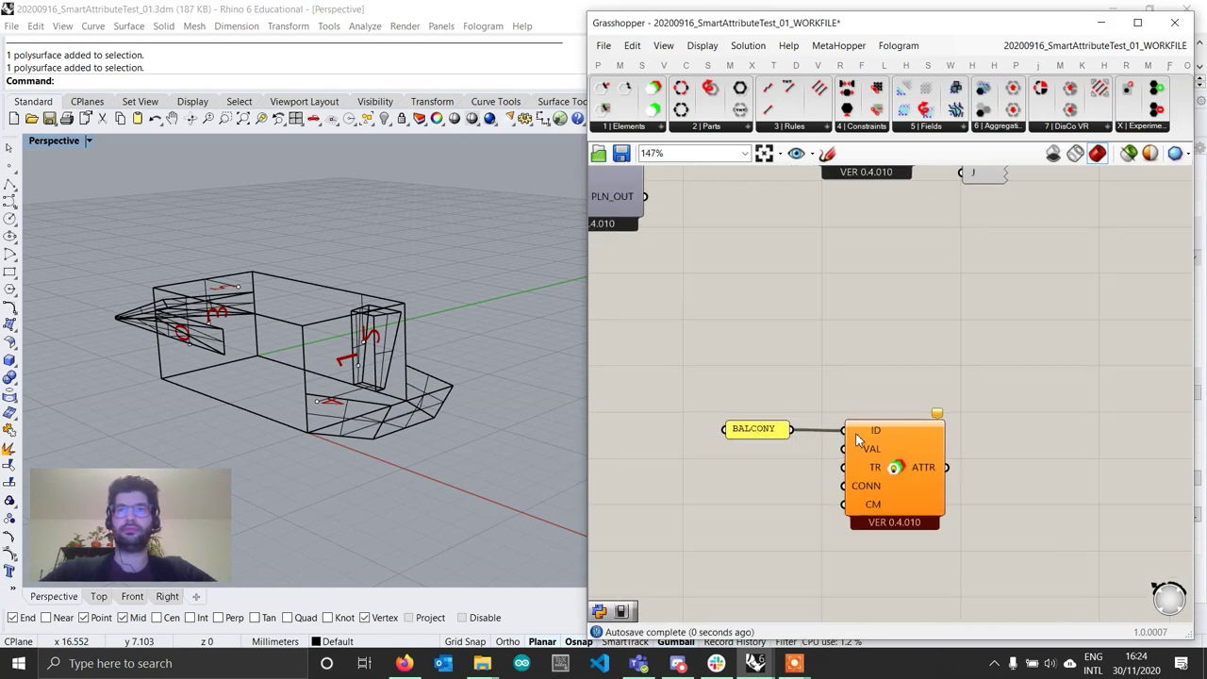
{"action": "left_click_drag", "start_coordinate": [766, 432], "coordinate": [775, 403]}
{"action": "left_click", "coordinate": [838, 413]}
{"action": "scroll", "coordinate": [844, 451], "scroll_direction": "down", "scroll_amount": 1}
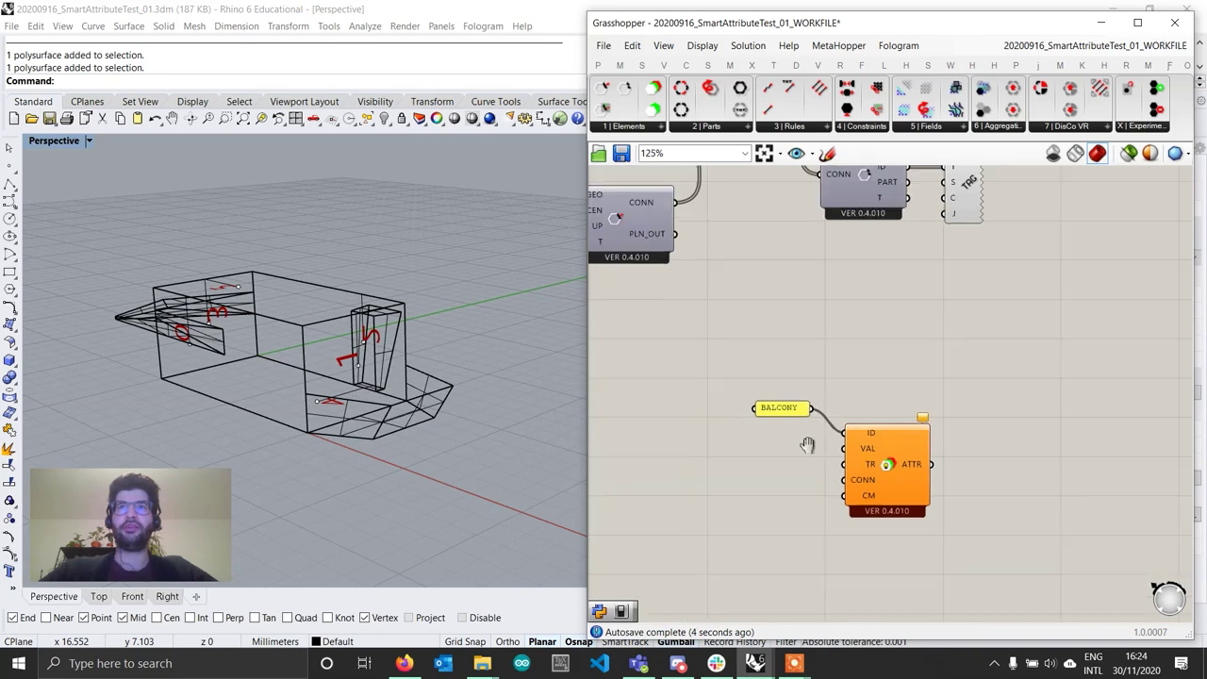
{"action": "right_click_drag", "start_coordinate": [804, 441], "coordinate": [833, 468]}
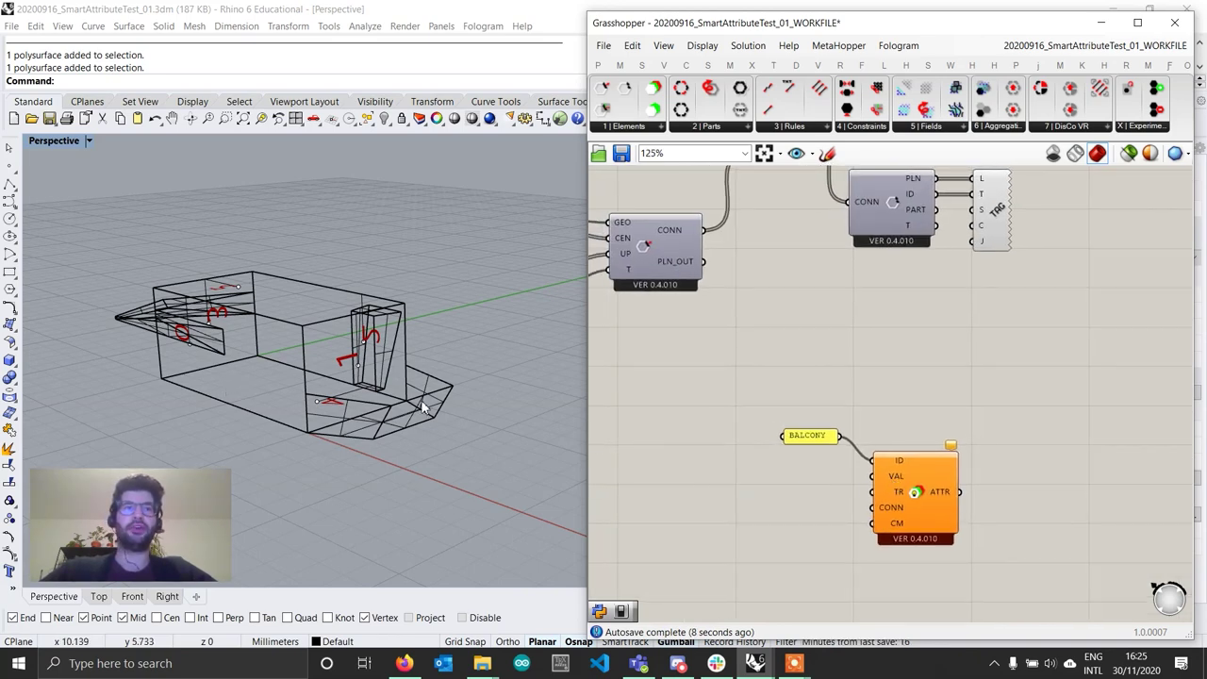
Step: Add a Geometry parameter referencing the sloped polysurface near connection 4 and connect it to the Smart Attribute's VAL input
{"action": "double_click", "coordinate": [725, 484]}
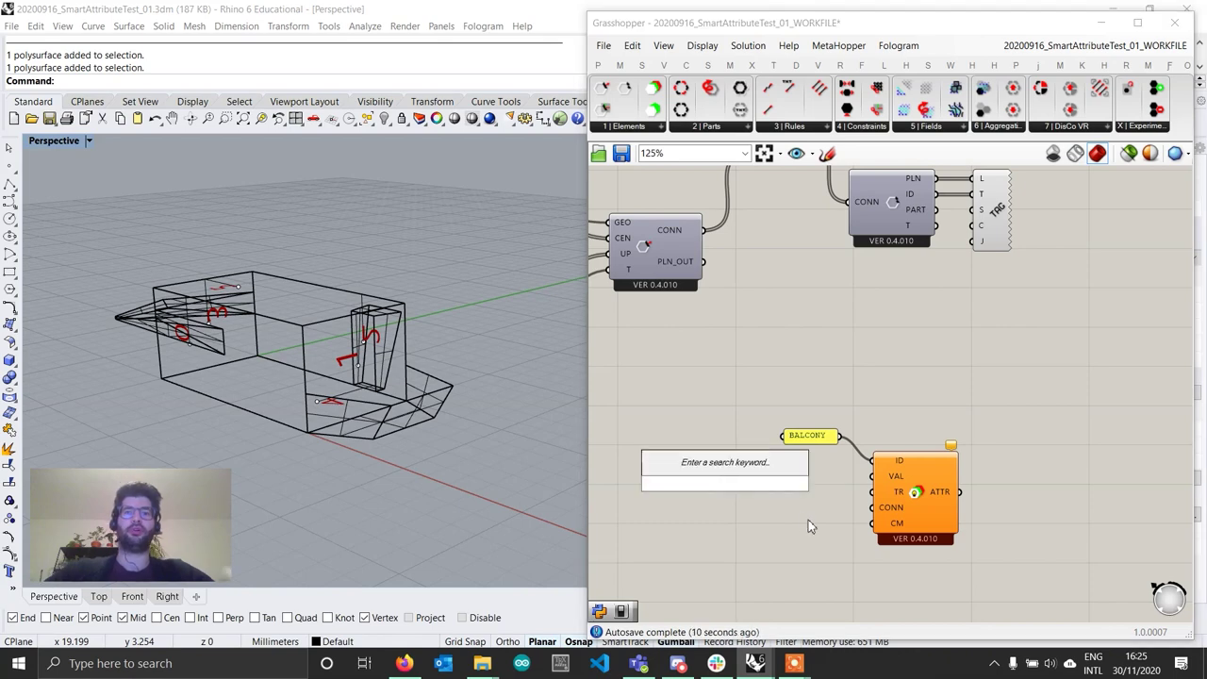
{"action": "type", "text": "geometry"}
{"action": "key", "text": "Return"}
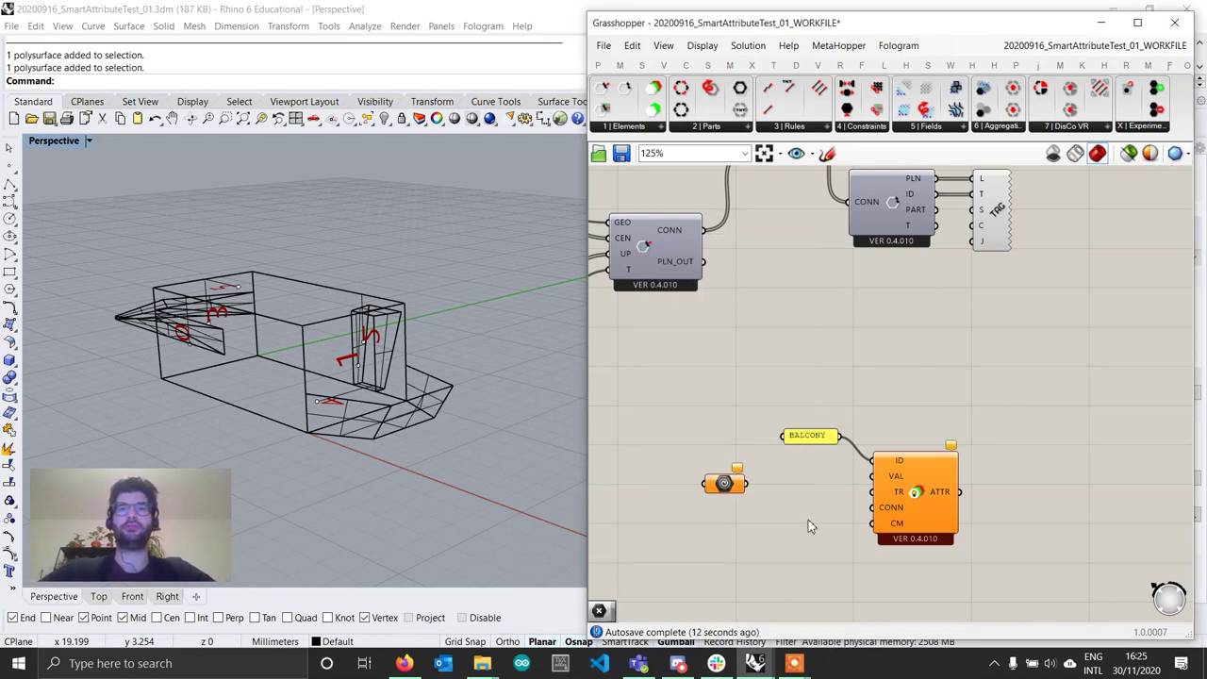
{"action": "right_click", "coordinate": [731, 497]}
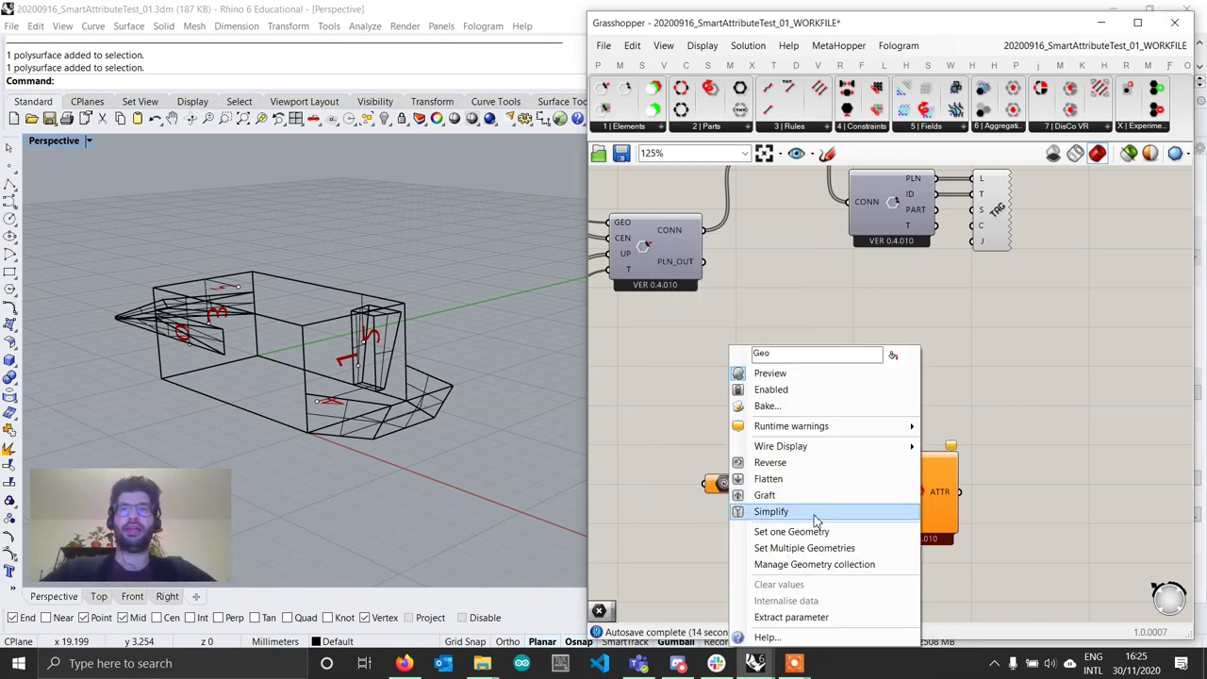
{"action": "left_click", "coordinate": [797, 530]}
{"action": "left_click", "coordinate": [433, 403]}
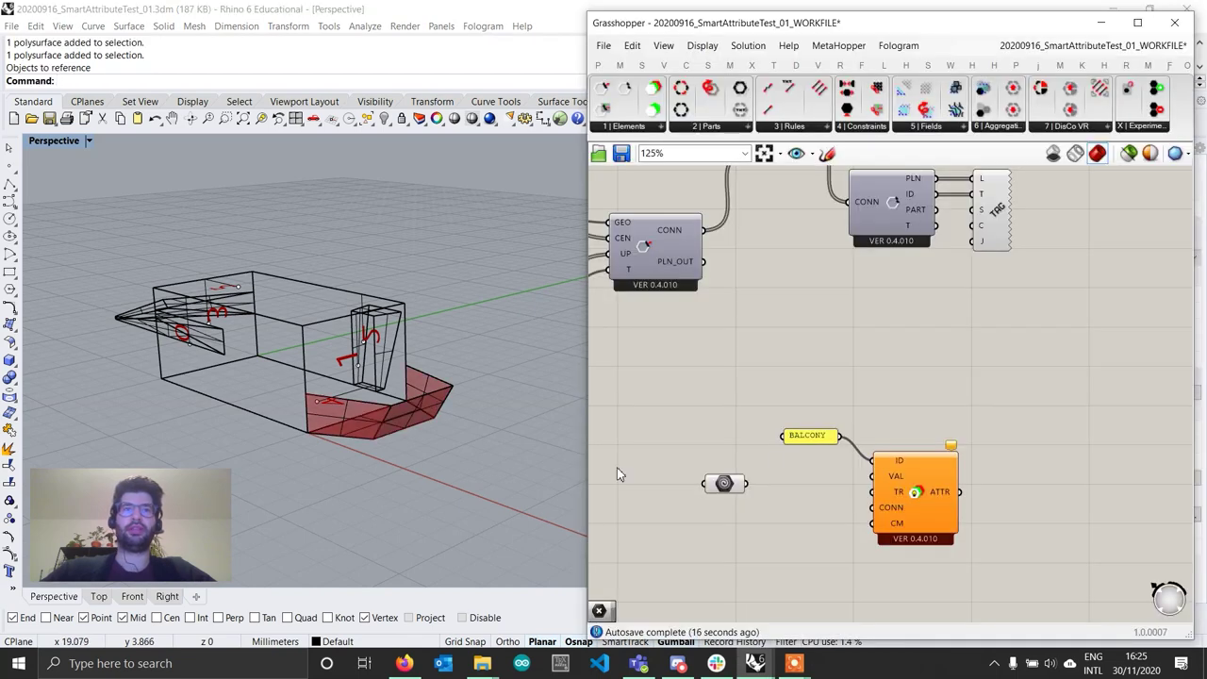
{"action": "left_click_drag", "start_coordinate": [745, 486], "coordinate": [873, 476]}
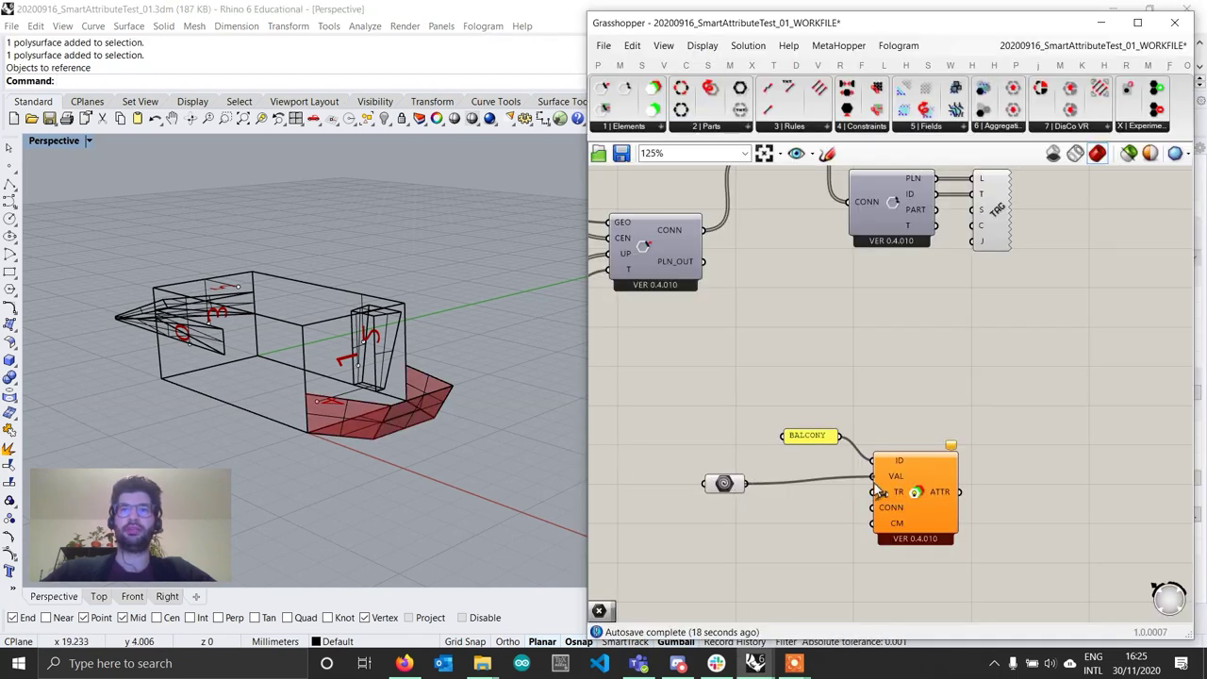
{"action": "left_click_drag", "start_coordinate": [723, 485], "coordinate": [730, 478]}
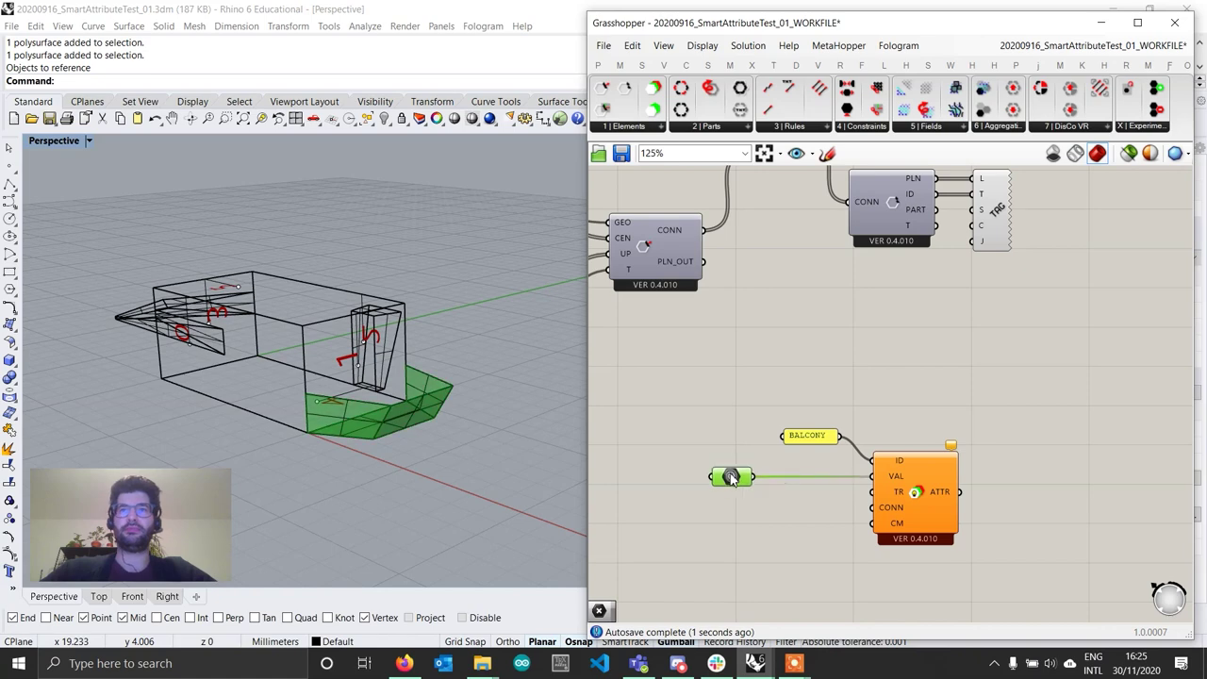
{"action": "left_click", "coordinate": [830, 518]}
Step: Add a Boolean toggle set to True, connect it to the Smart Attribute's TR input, and align the input components
{"action": "right_click_drag", "start_coordinate": [894, 500], "coordinate": [972, 444]}
{"action": "scroll", "coordinate": [972, 444], "scroll_direction": "up", "scroll_amount": 1}
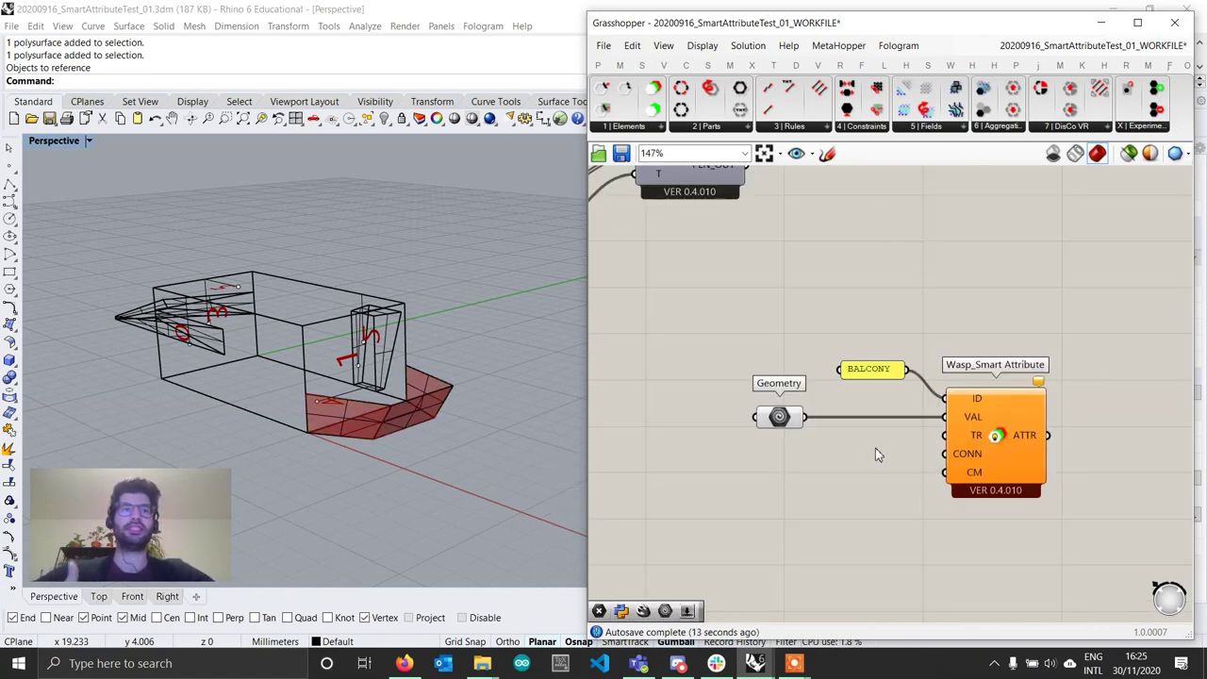
{"action": "double_click", "coordinate": [819, 448]}
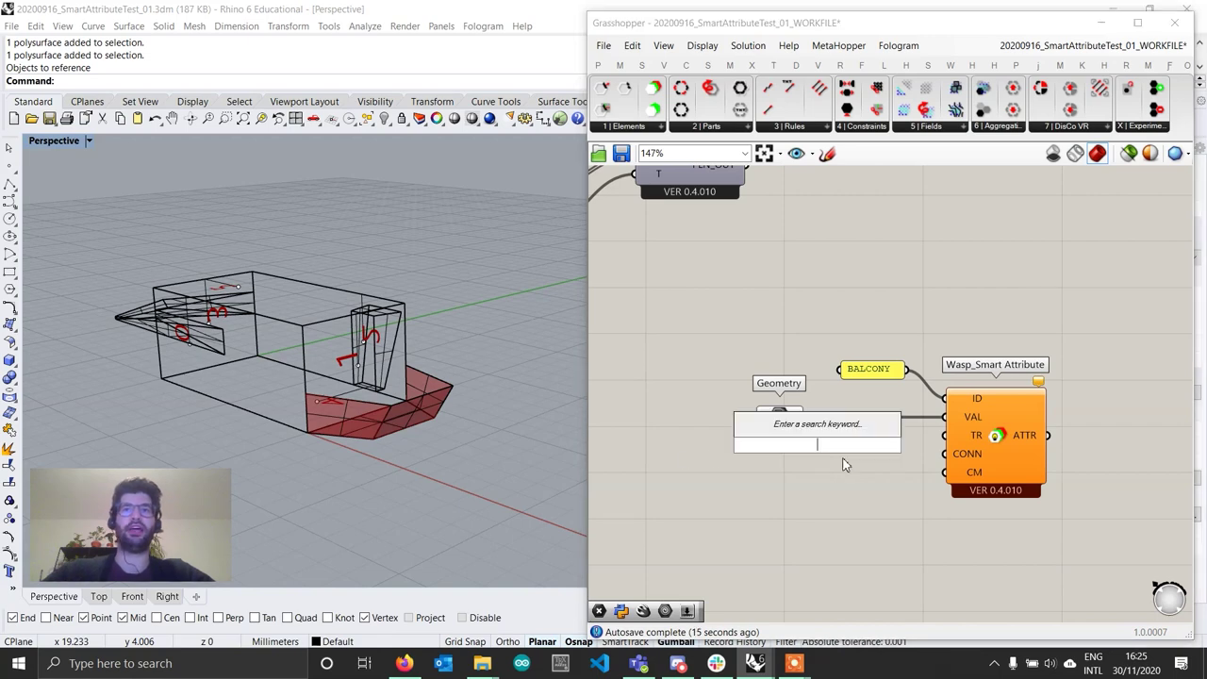
{"action": "type", "text": "tog"}
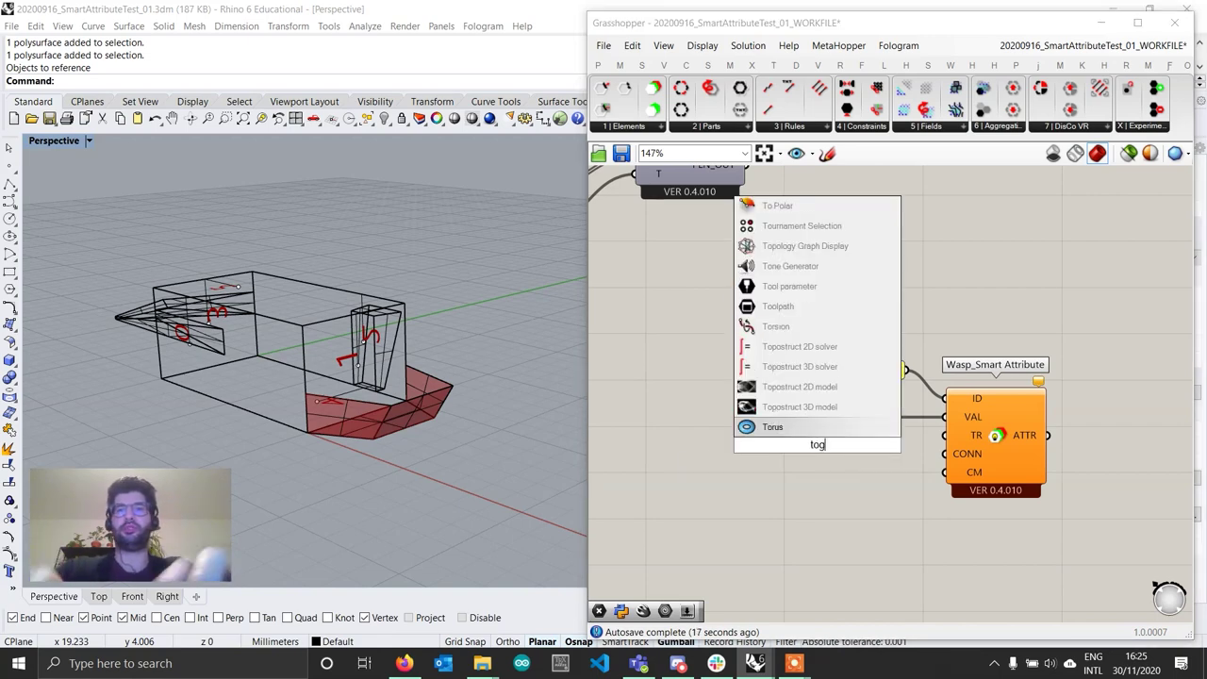
{"action": "type", "text": "gle"}
{"action": "key", "text": "Return"}
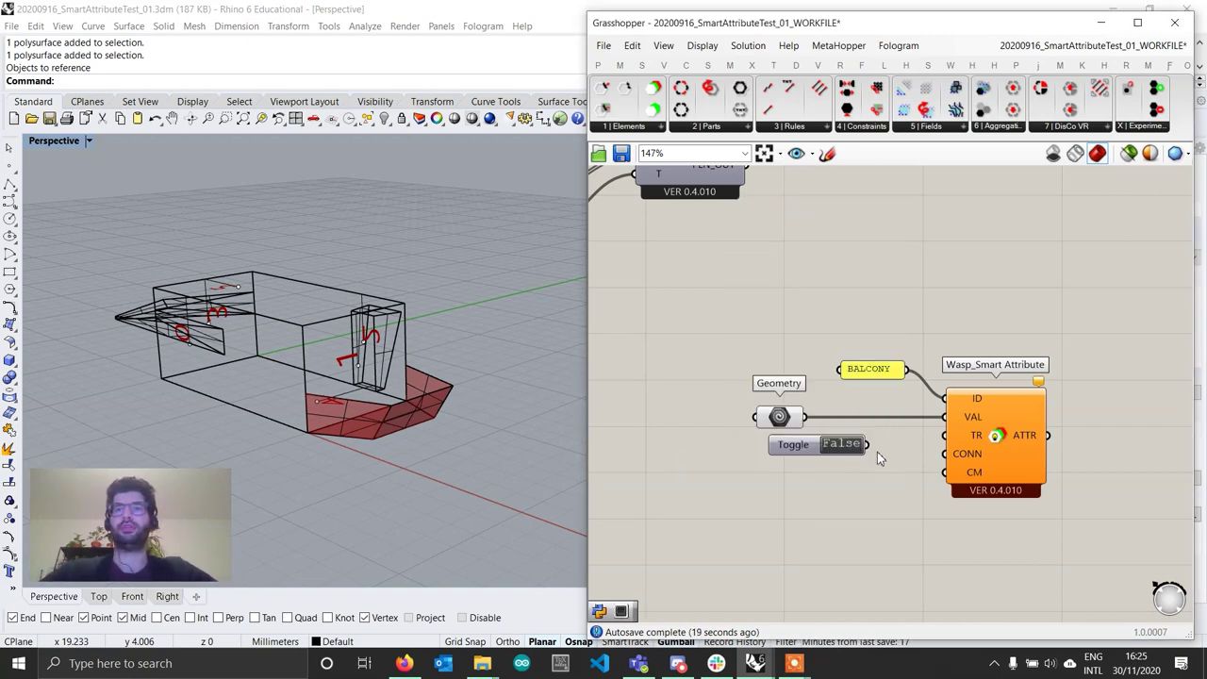
{"action": "left_click", "coordinate": [852, 447]}
{"action": "left_click_drag", "start_coordinate": [869, 444], "coordinate": [946, 435]}
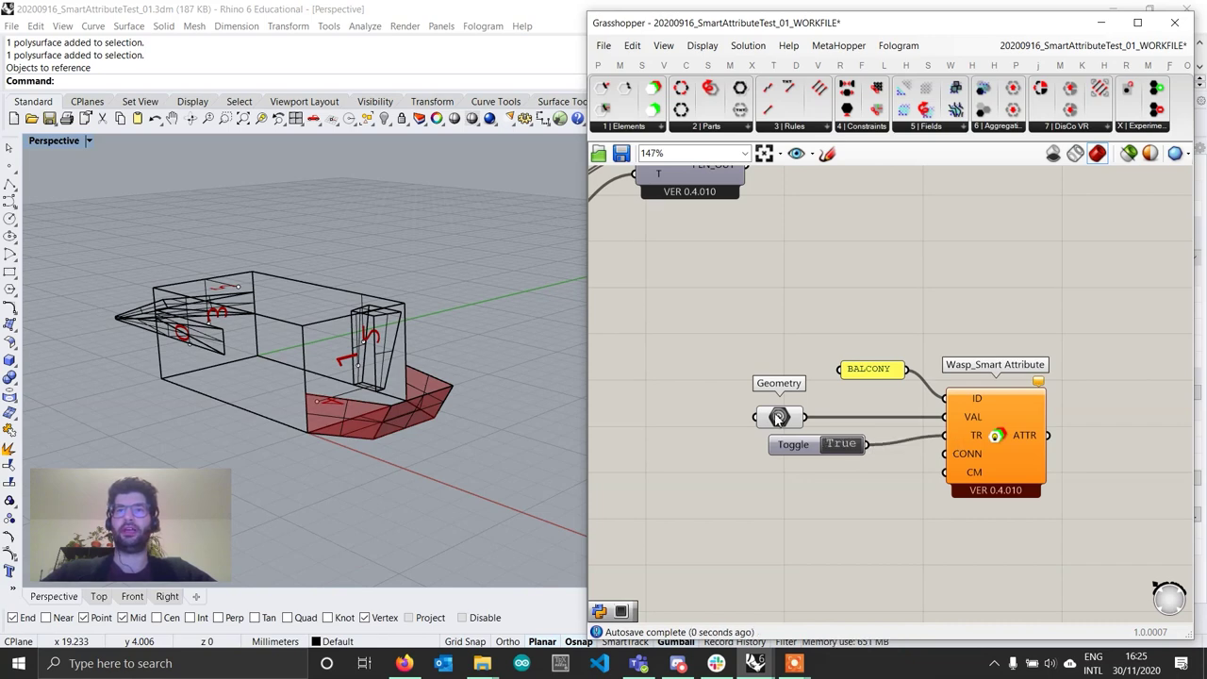
{"action": "left_click_drag", "start_coordinate": [779, 415], "coordinate": [841, 409]}
{"action": "left_click_drag", "start_coordinate": [793, 445], "coordinate": [803, 445]}
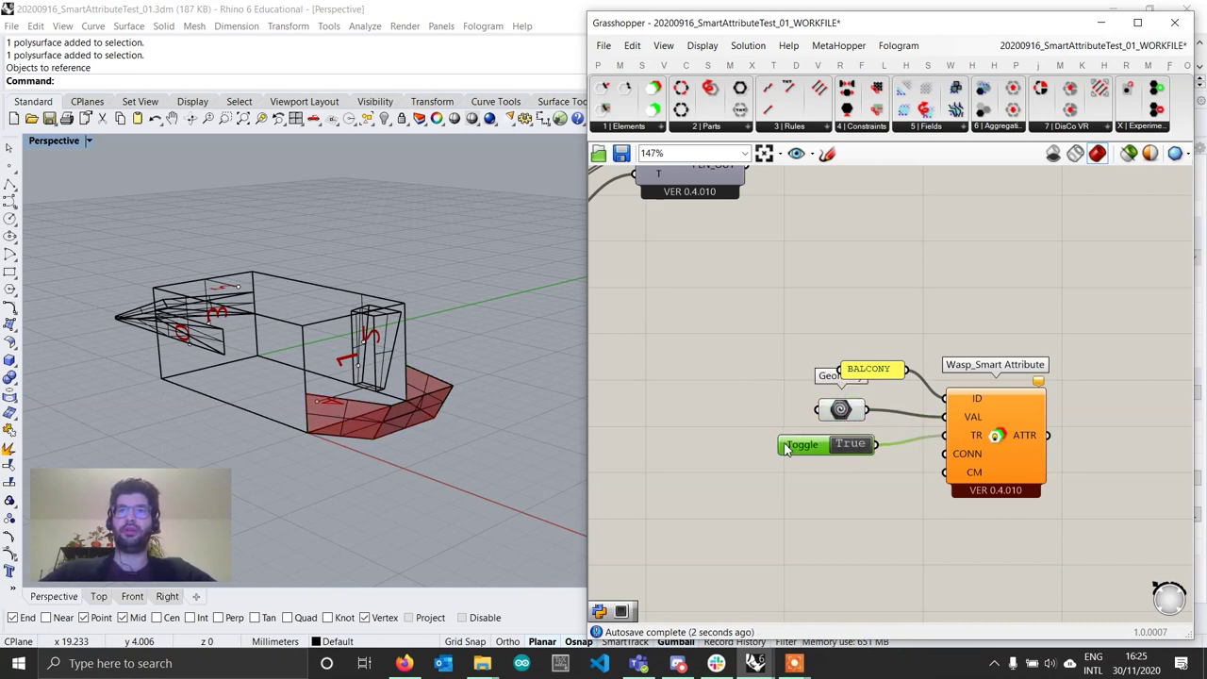
Step: Connect the Merge component's combined connections to the Smart Attribute's CONN input and read the description of its CM input
{"action": "mouse_move", "coordinate": [969, 456]}
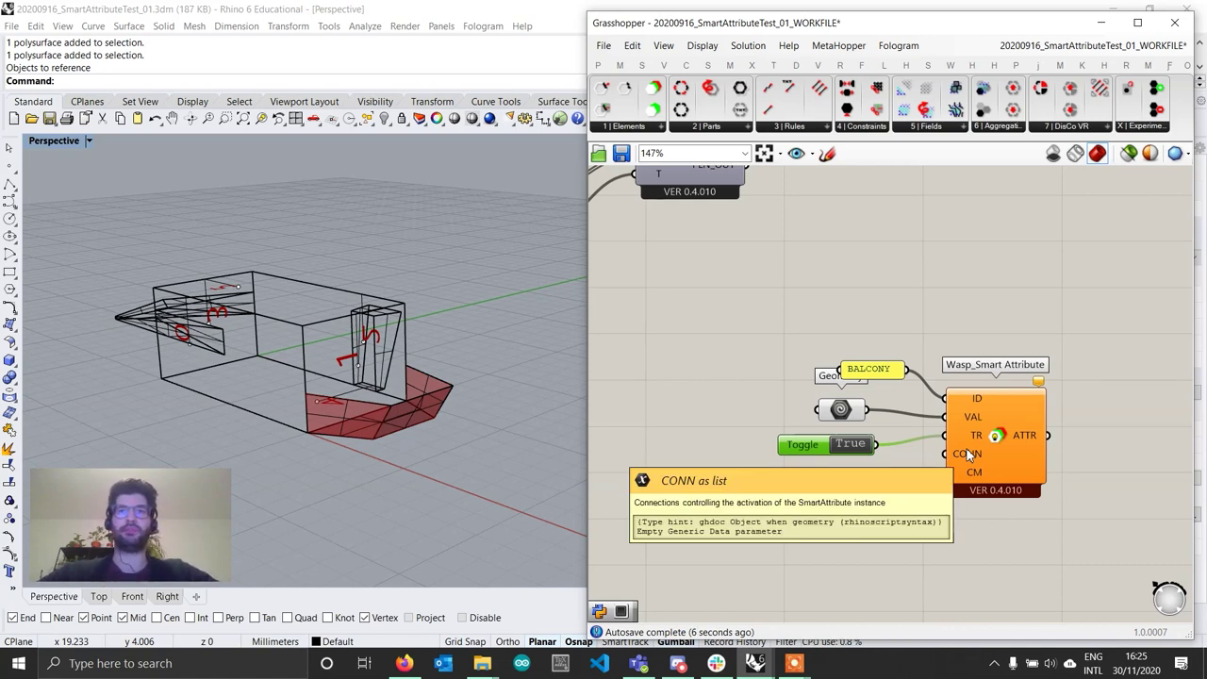
{"action": "scroll", "coordinate": [915, 482], "scroll_direction": "down", "scroll_amount": 2}
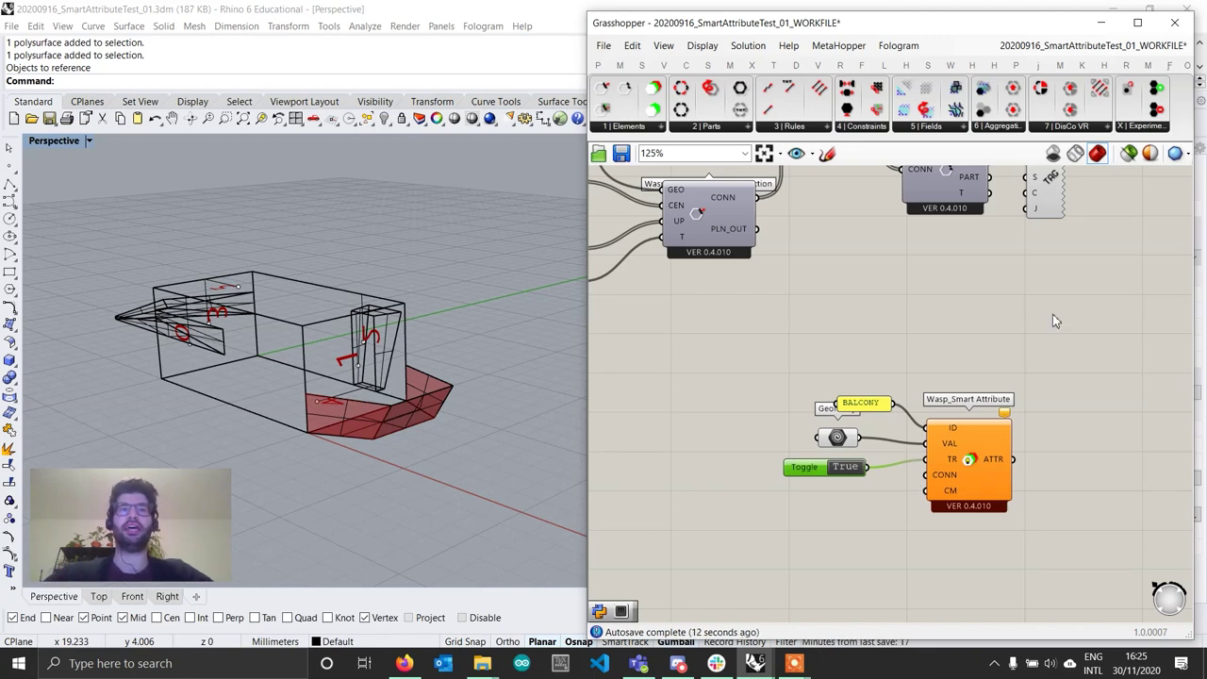
{"action": "scroll", "coordinate": [1018, 320], "scroll_direction": "down", "scroll_amount": 1}
{"action": "right_click_drag", "start_coordinate": [927, 347], "coordinate": [913, 456]}
{"action": "left_click_drag", "start_coordinate": [859, 255], "coordinate": [858, 240]}
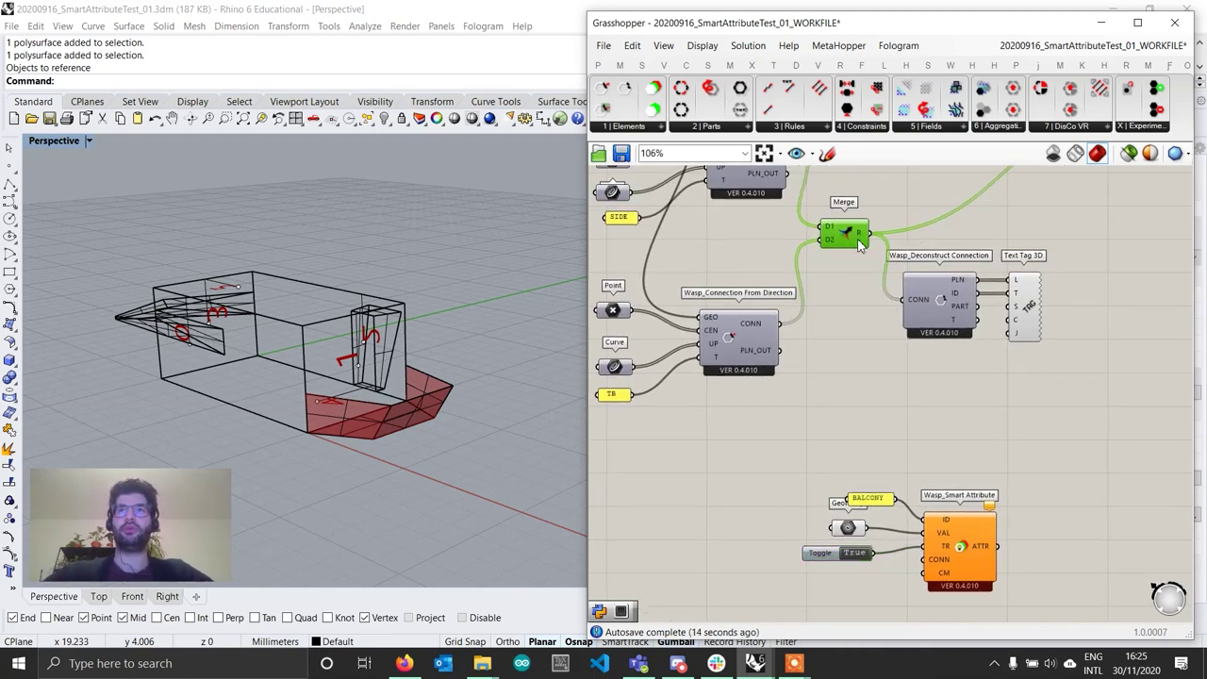
{"action": "scroll", "coordinate": [859, 246], "scroll_direction": "down", "scroll_amount": 1}
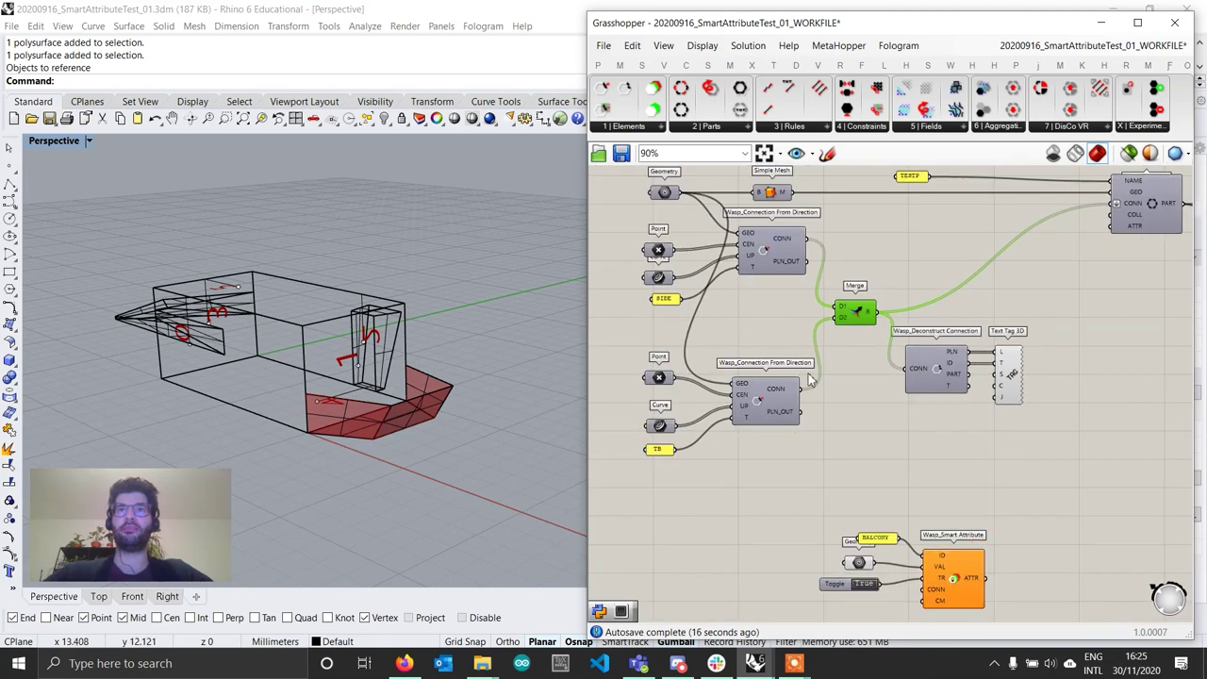
{"action": "left_click_drag", "start_coordinate": [876, 313], "coordinate": [934, 587]}
{"action": "scroll", "coordinate": [901, 613], "scroll_direction": "up", "scroll_amount": 2}
{"action": "right_click_drag", "start_coordinate": [933, 590], "coordinate": [916, 457]}
{"action": "left_click_drag", "start_coordinate": [916, 458], "coordinate": [917, 476]}
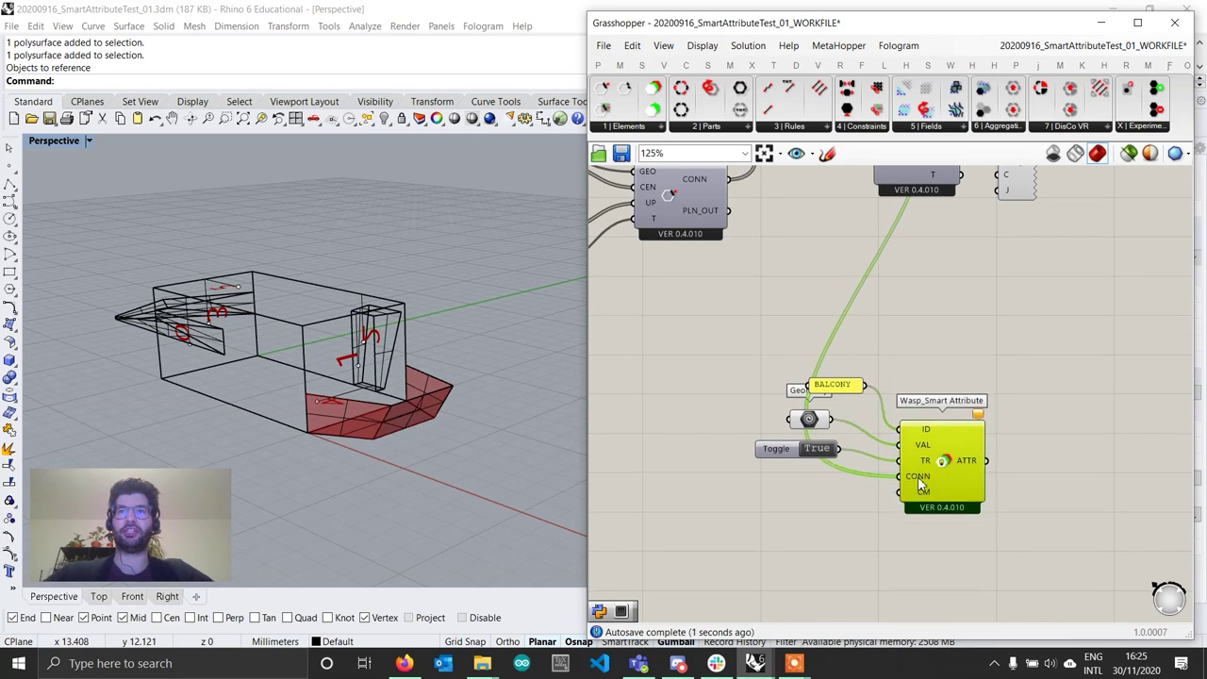
{"action": "mouse_move", "coordinate": [917, 476]}
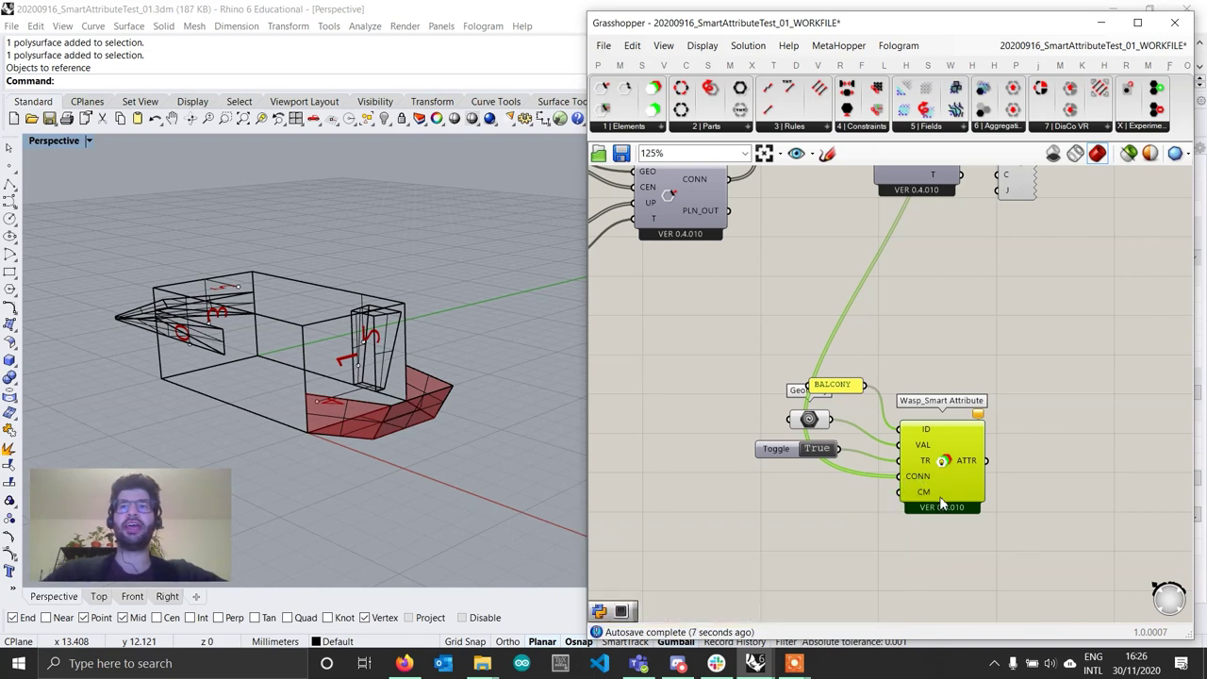
{"action": "mouse_move", "coordinate": [929, 497]}
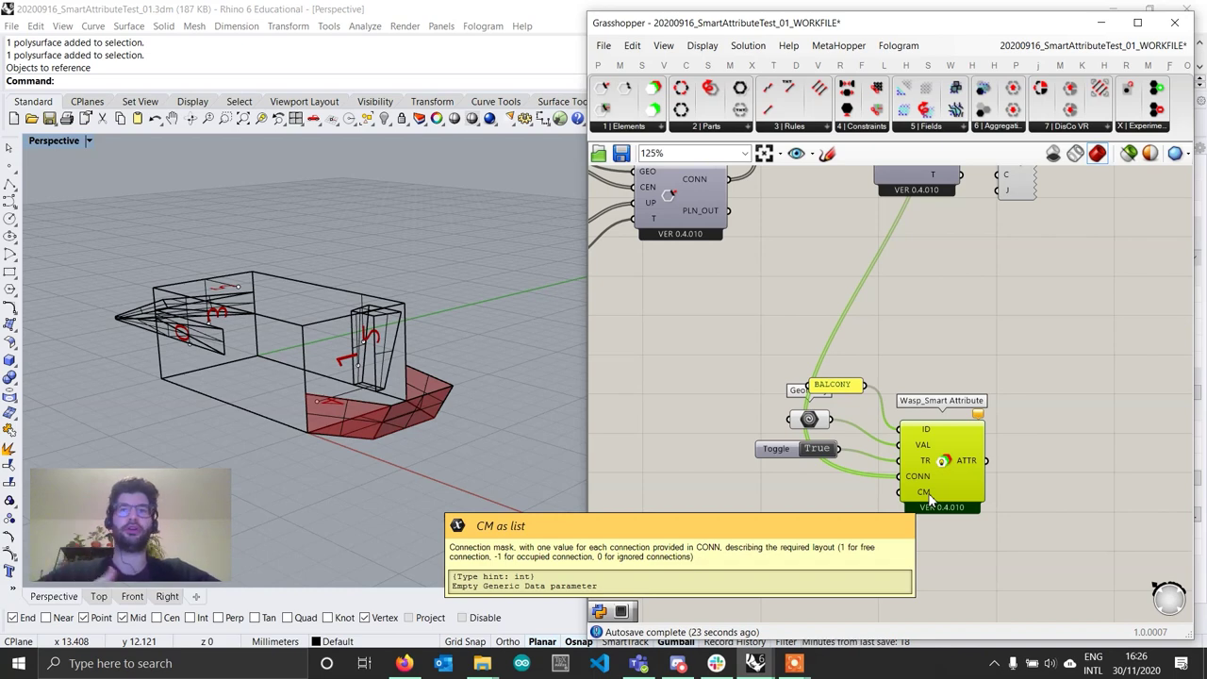
Step: Add a tall, narrow text panel below the Boolean toggle and turn off its multiline data option
{"action": "double_click", "coordinate": [826, 524]}
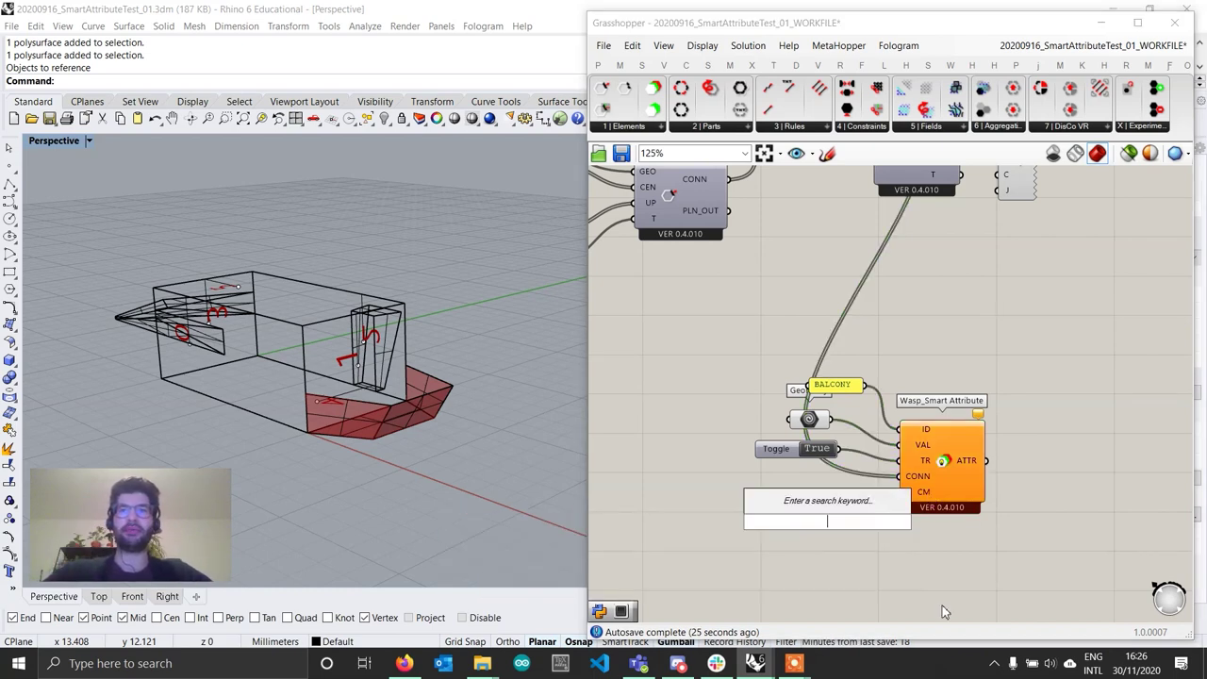
{"action": "type", "text": "panel"}
{"action": "key", "text": "Return"}
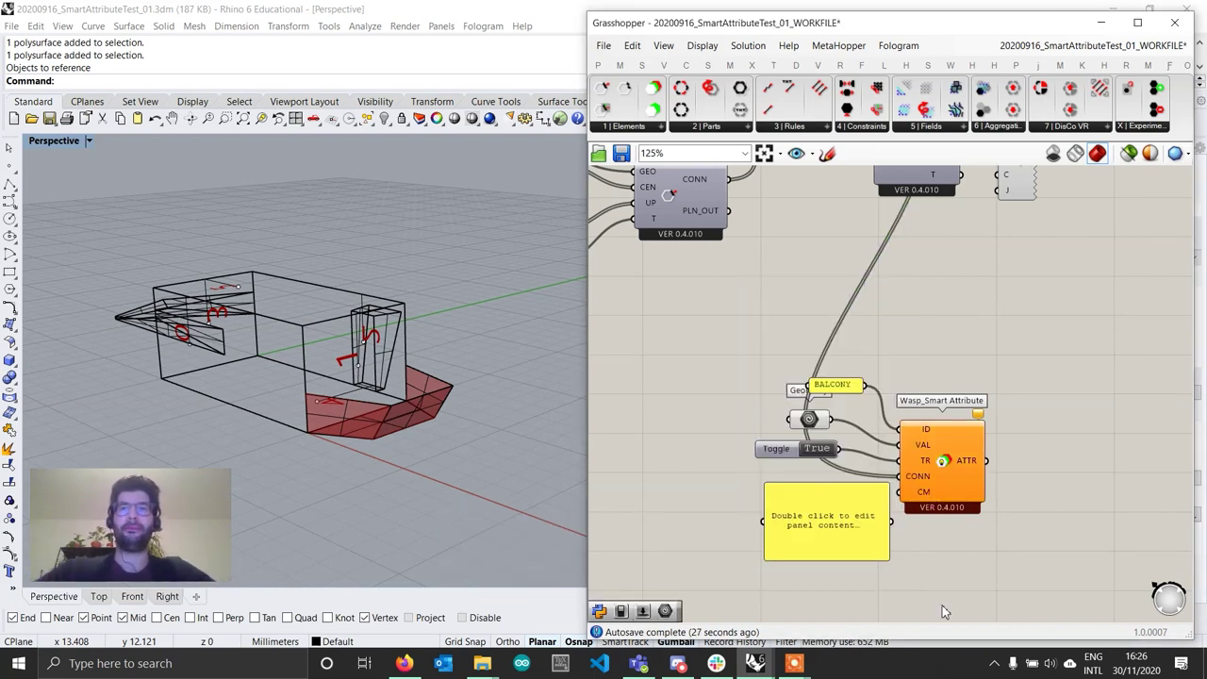
{"action": "scroll", "coordinate": [942, 605], "scroll_direction": "up", "scroll_amount": 2}
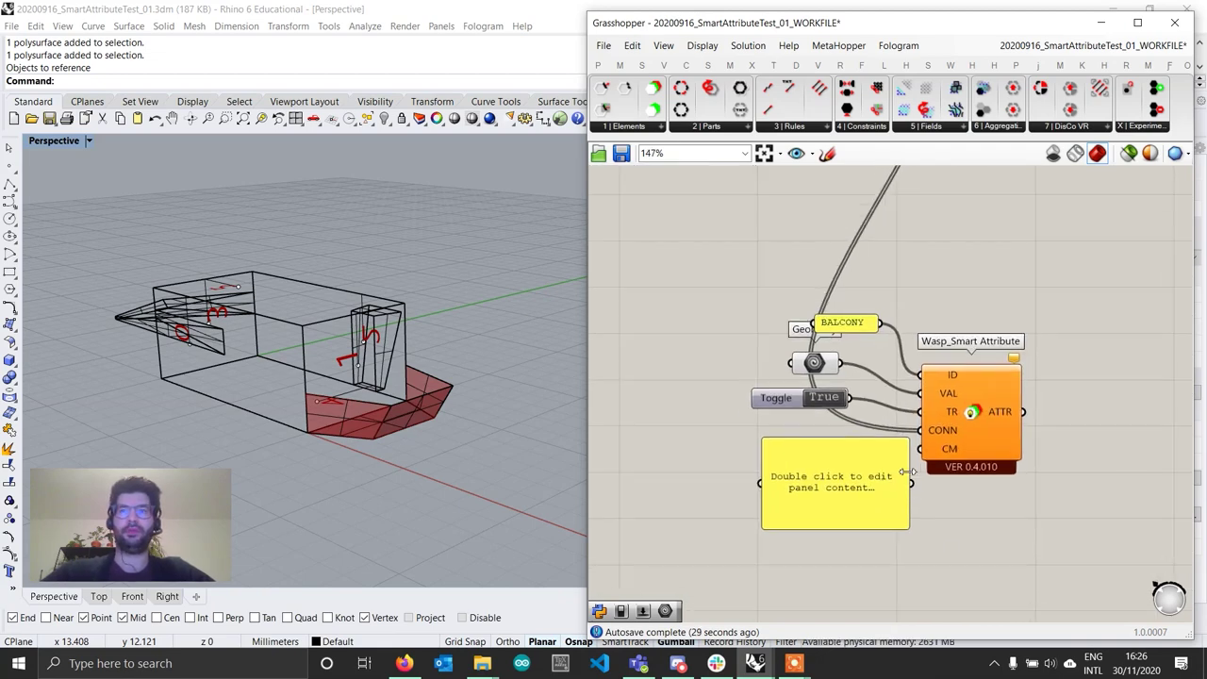
{"action": "left_click_drag", "start_coordinate": [907, 471], "coordinate": [829, 470]}
{"action": "left_click_drag", "start_coordinate": [807, 528], "coordinate": [836, 522]}
{"action": "right_click", "coordinate": [831, 507]}
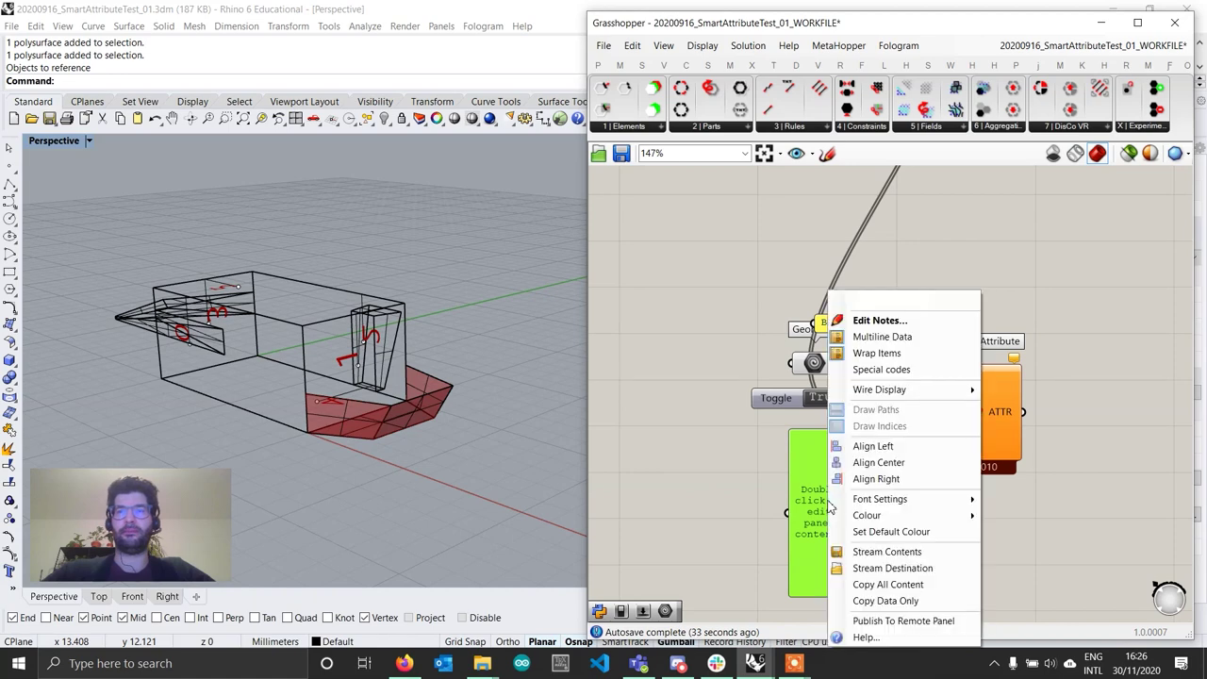
{"action": "left_click", "coordinate": [904, 339]}
{"action": "left_click", "coordinate": [711, 546]}
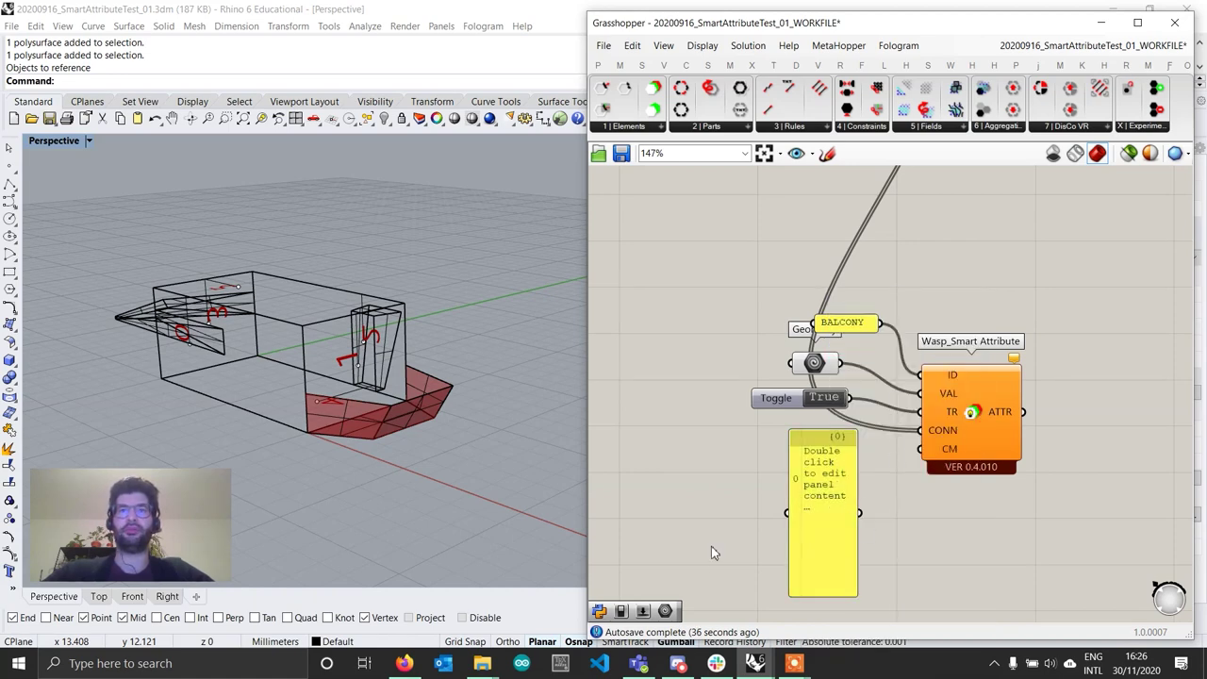
Step: Fill the new panel with the connection mask values 0, 1, 0, 0, 0, 0, one per line
{"action": "right_click_drag", "start_coordinate": [358, 472], "coordinate": [388, 445]}
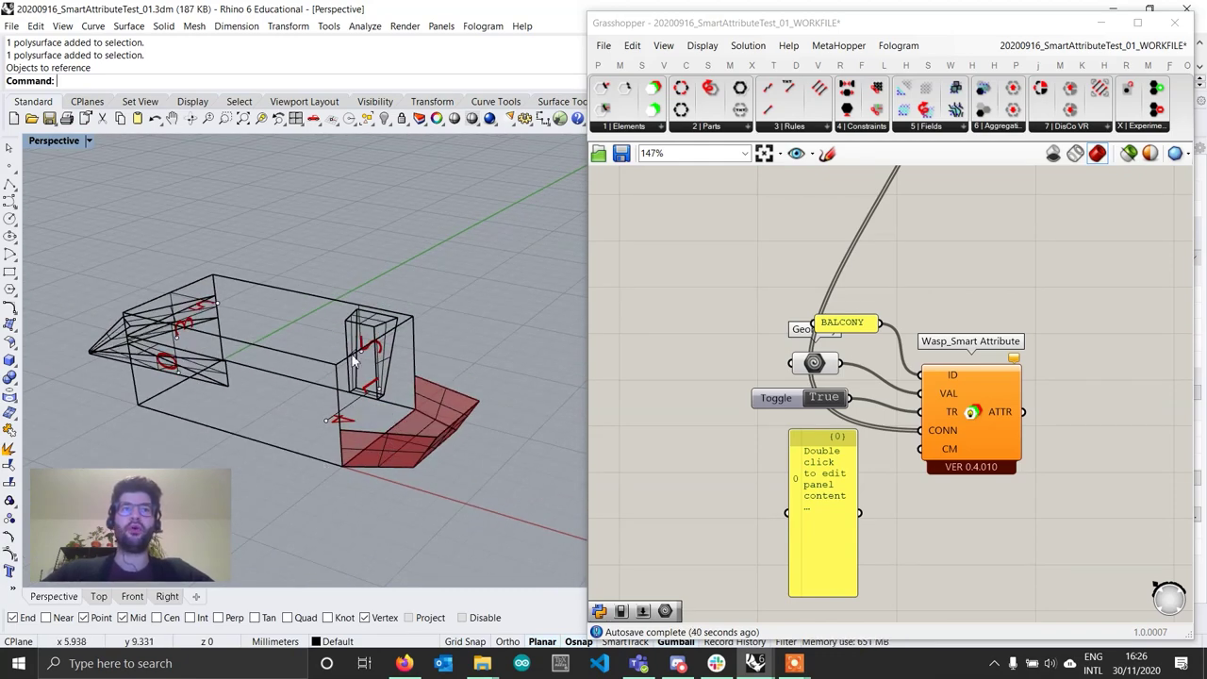
{"action": "right_click_drag", "start_coordinate": [354, 360], "coordinate": [406, 427]}
{"action": "right_click_drag", "start_coordinate": [462, 468], "coordinate": [384, 401]}
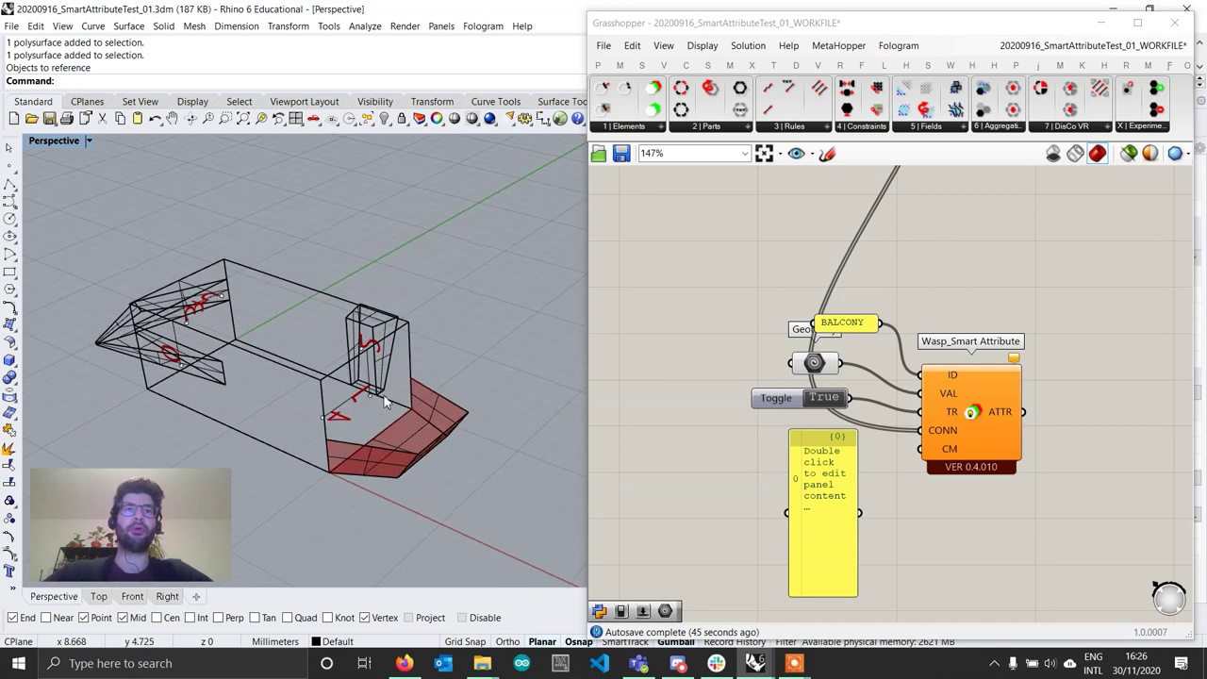
{"action": "double_click", "coordinate": [845, 509]}
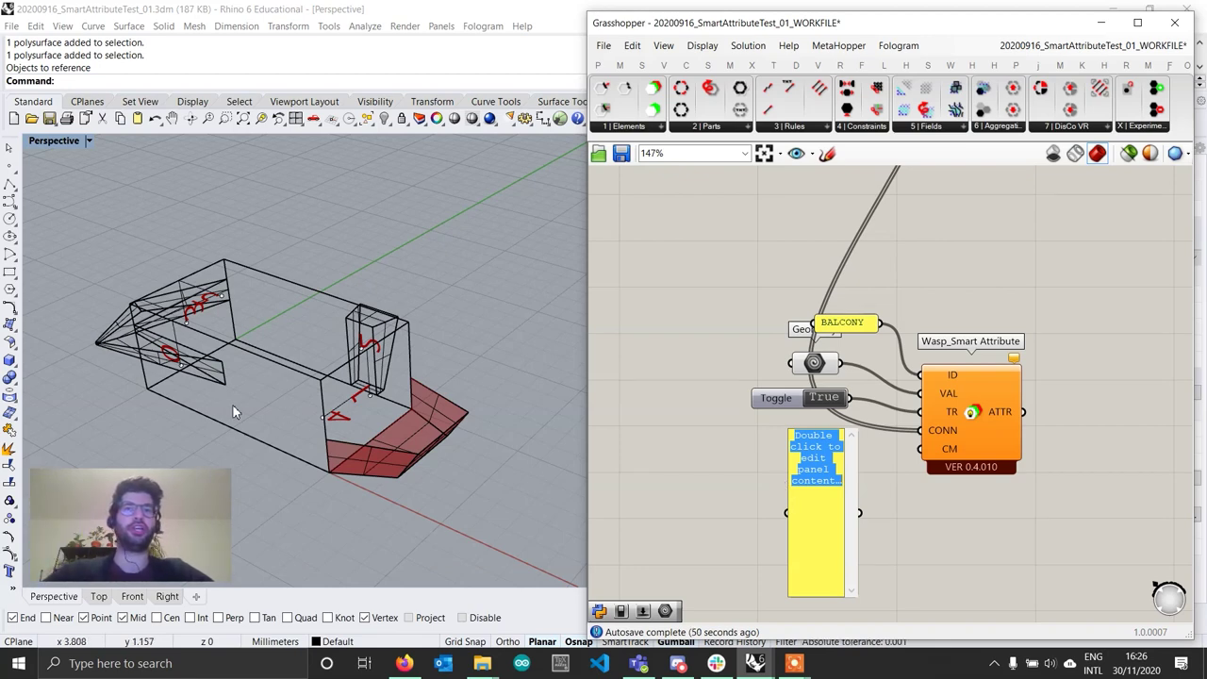
{"action": "type", "text": "0"}
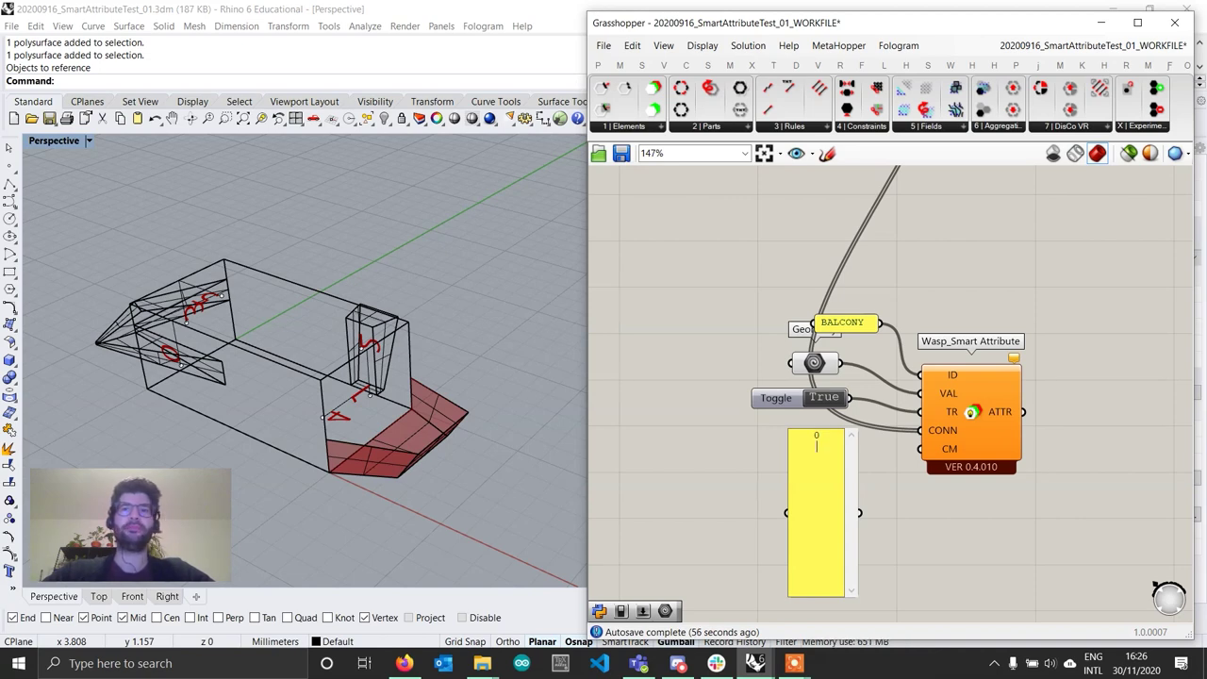
{"action": "type", "text": "1"}
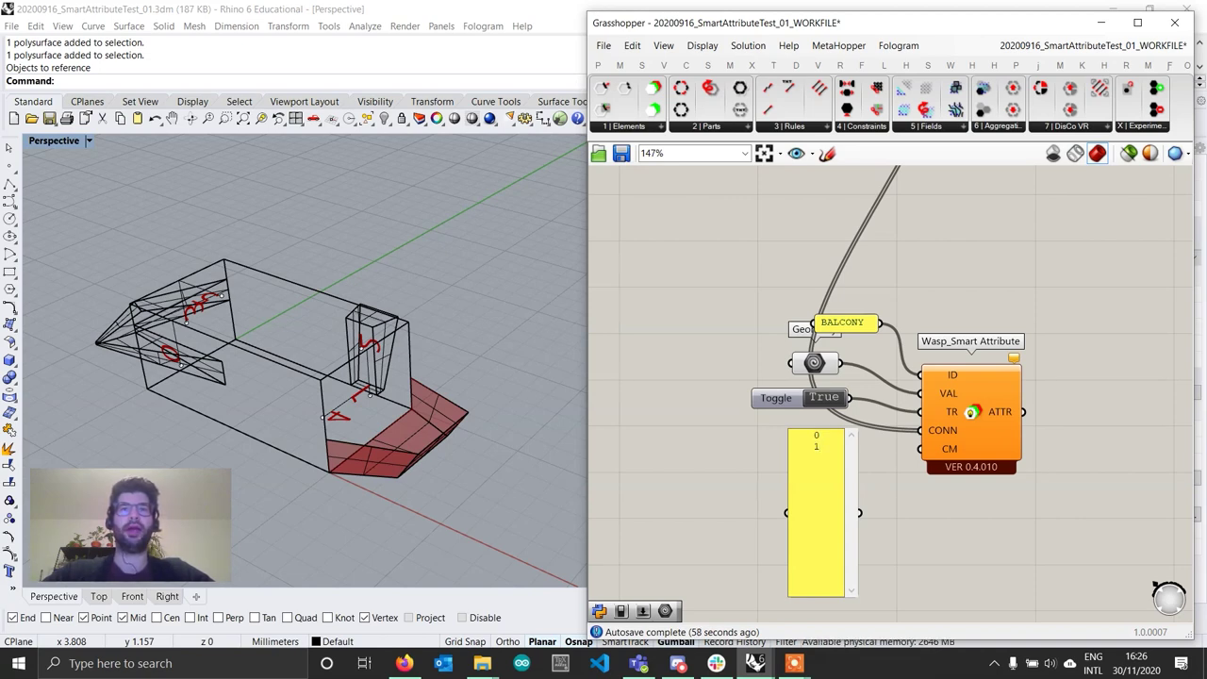
{"action": "key", "text": "Return"}
{"action": "type", "text": "0"}
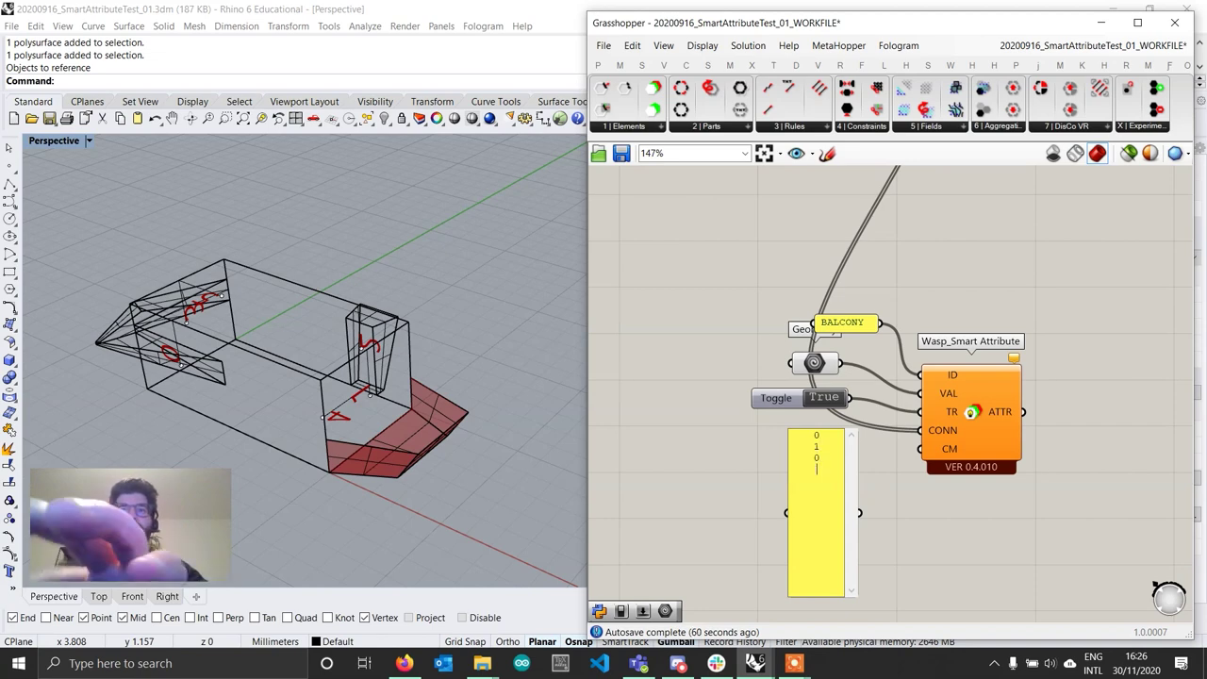
{"action": "key", "text": "Return"}
{"action": "type", "text": "0"}
{"action": "key", "text": "Return"}
{"action": "type", "text": "0"}
{"action": "key", "text": "Return"}
{"action": "type", "text": "0"}
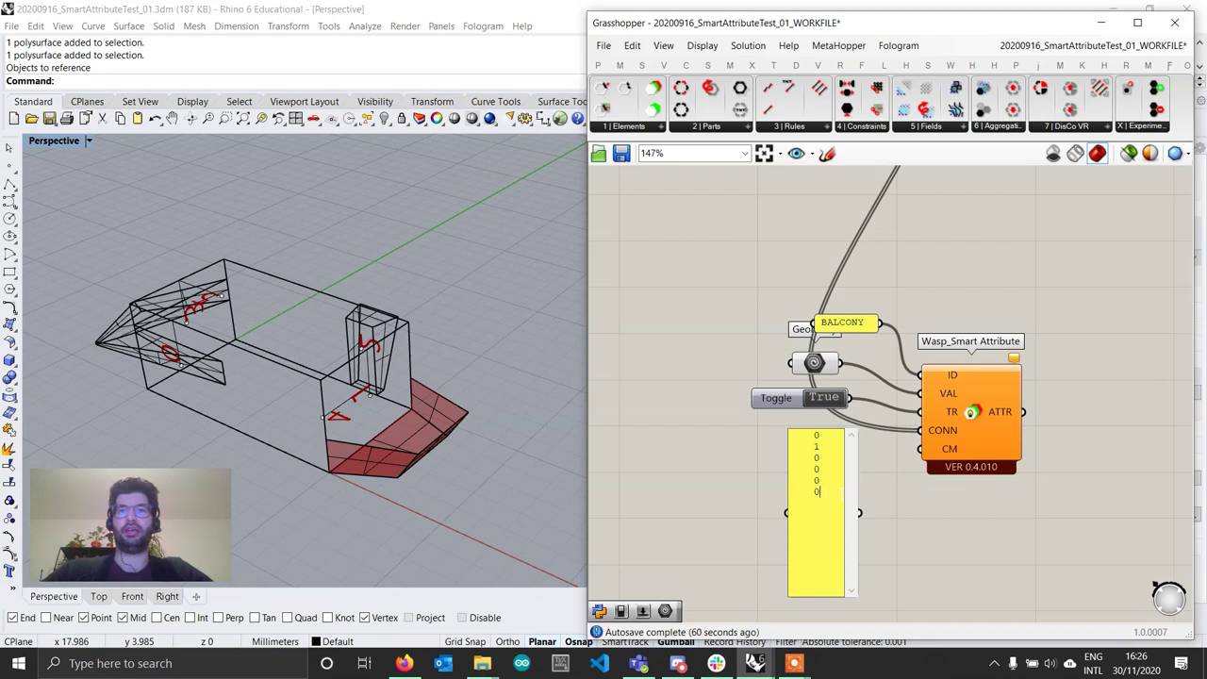
{"action": "left_click", "coordinate": [960, 544]}
Step: Shrink the mask panel to fit its six values and connect it to the Smart Attribute's CM input
{"action": "right_click_drag", "start_coordinate": [490, 479], "coordinate": [351, 416]}
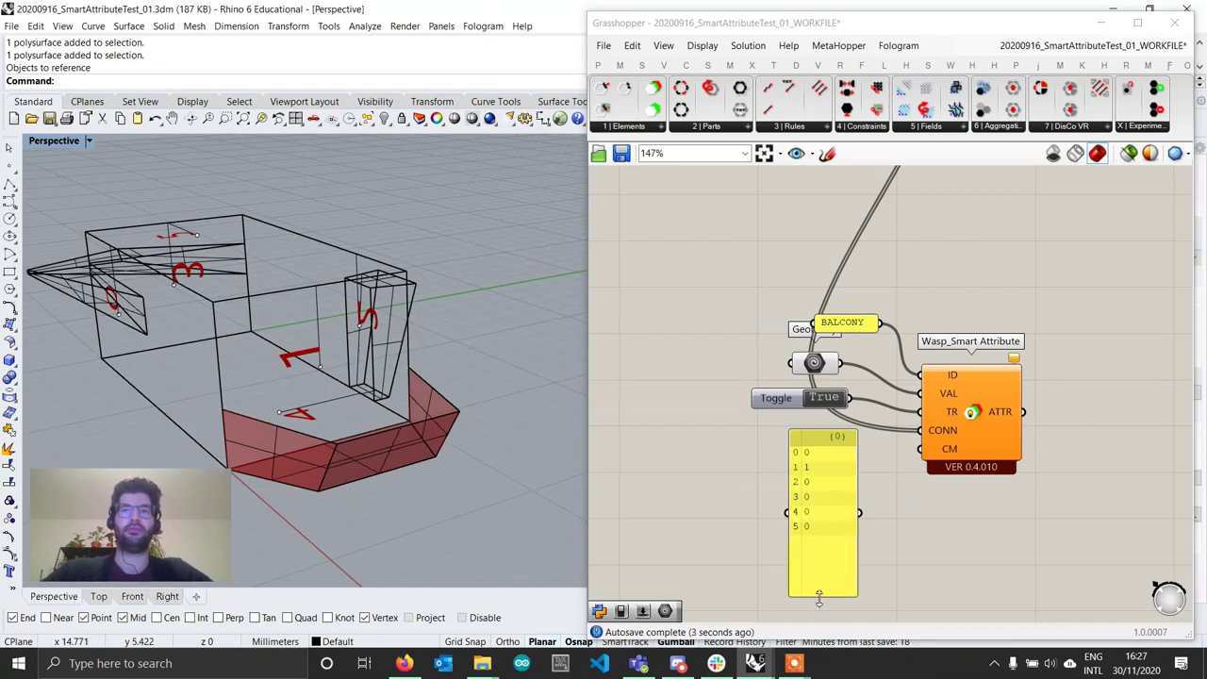
{"action": "left_click_drag", "start_coordinate": [818, 599], "coordinate": [820, 555]}
{"action": "left_click_drag", "start_coordinate": [860, 488], "coordinate": [922, 449]}
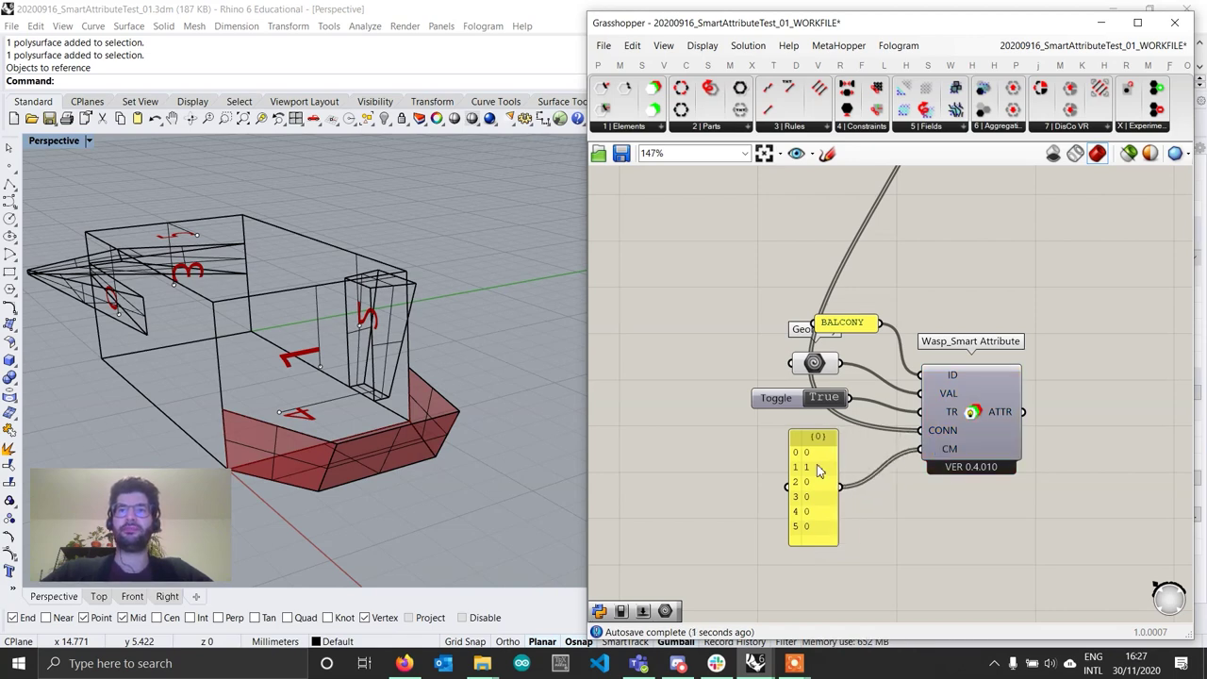
Step: Connect the Smart Attribute's ATTR output to the ATTR input of the Wasp part component
{"action": "left_click", "coordinate": [849, 467]}
{"action": "scroll", "coordinate": [863, 497], "scroll_direction": "down", "scroll_amount": 2}
{"action": "scroll", "coordinate": [863, 497], "scroll_direction": "down", "scroll_amount": 2}
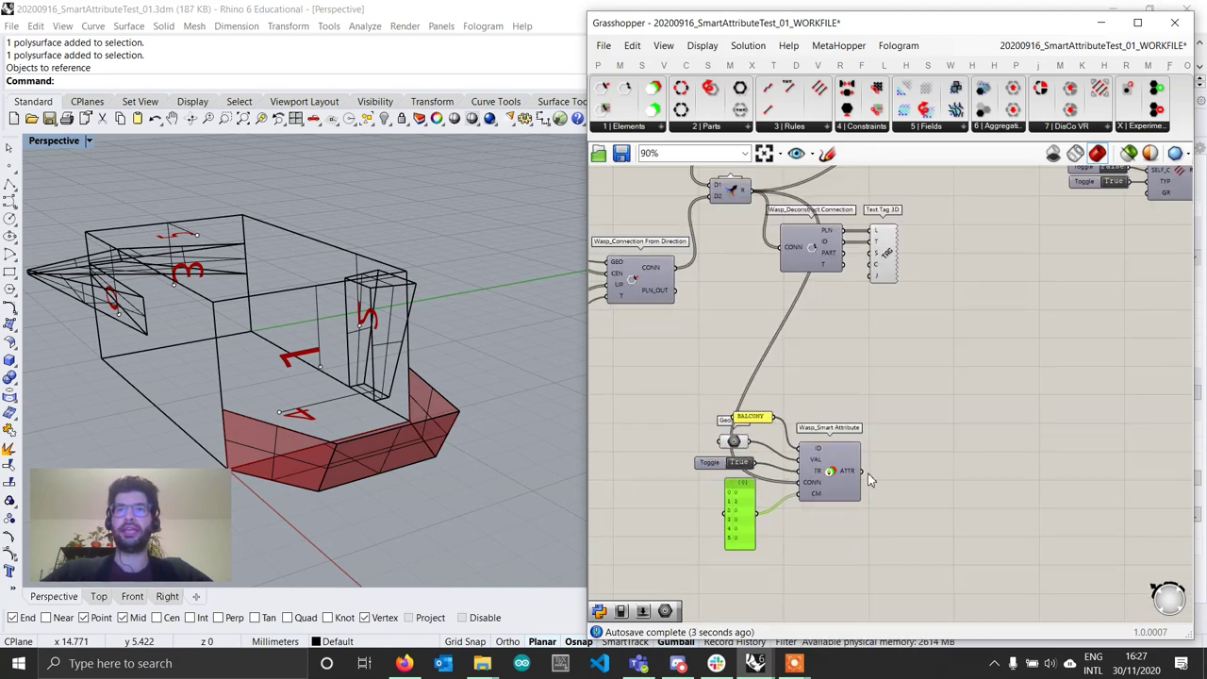
{"action": "scroll", "coordinate": [916, 477], "scroll_direction": "down", "scroll_amount": 3}
{"action": "left_click_drag", "start_coordinate": [916, 476], "coordinate": [929, 272]}
{"action": "scroll", "coordinate": [994, 221], "scroll_direction": "up", "scroll_amount": 4}
{"action": "scroll", "coordinate": [917, 389], "scroll_direction": "down", "scroll_amount": 5}
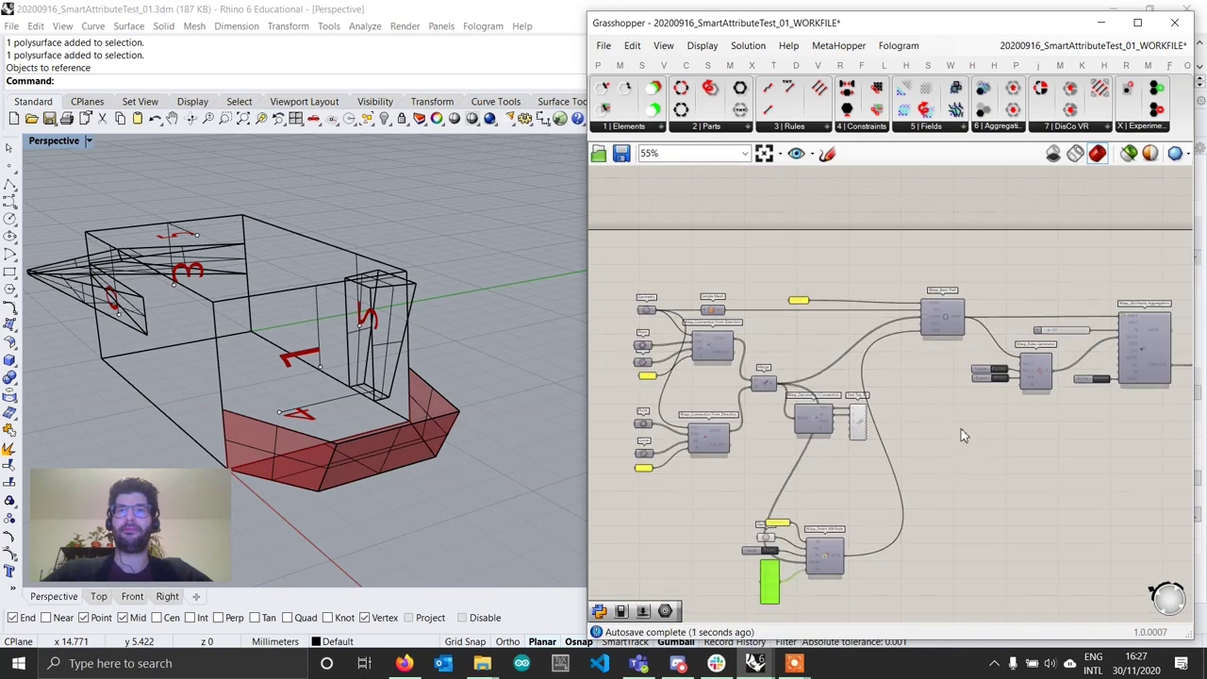
{"action": "scroll", "coordinate": [918, 489], "scroll_direction": "up", "scroll_amount": 2}
{"action": "right_click_drag", "start_coordinate": [896, 480], "coordinate": [905, 422]}
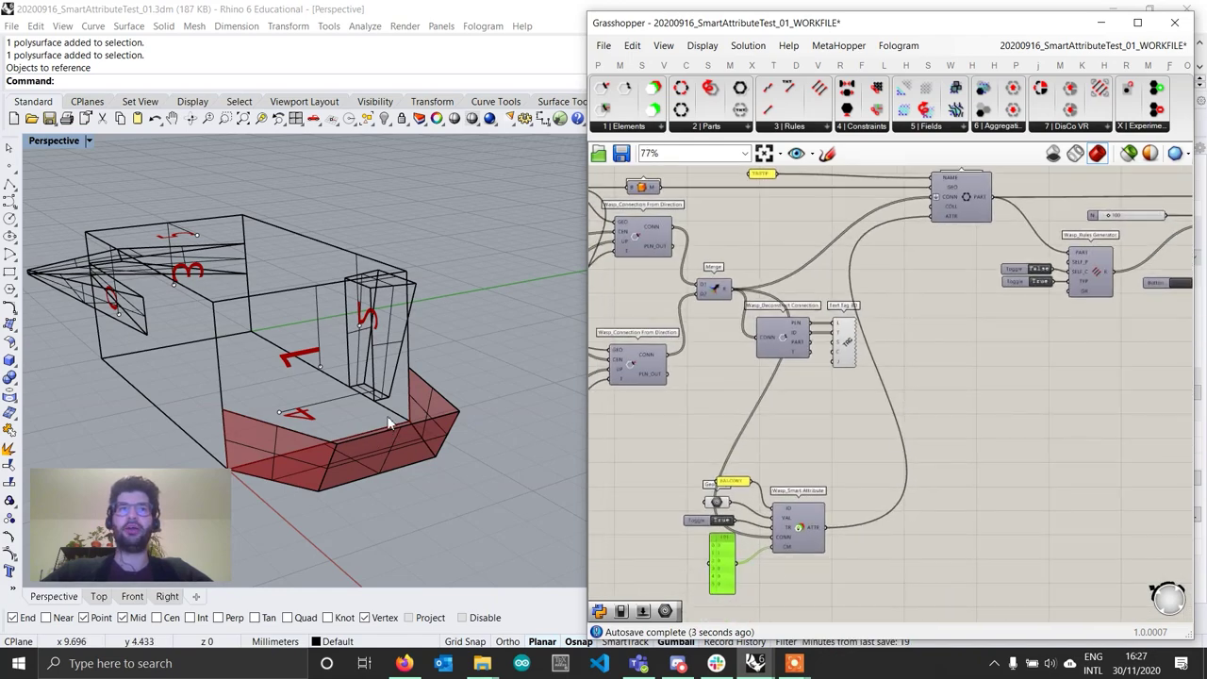
{"action": "right_click_drag", "start_coordinate": [390, 425], "coordinate": [434, 401]}
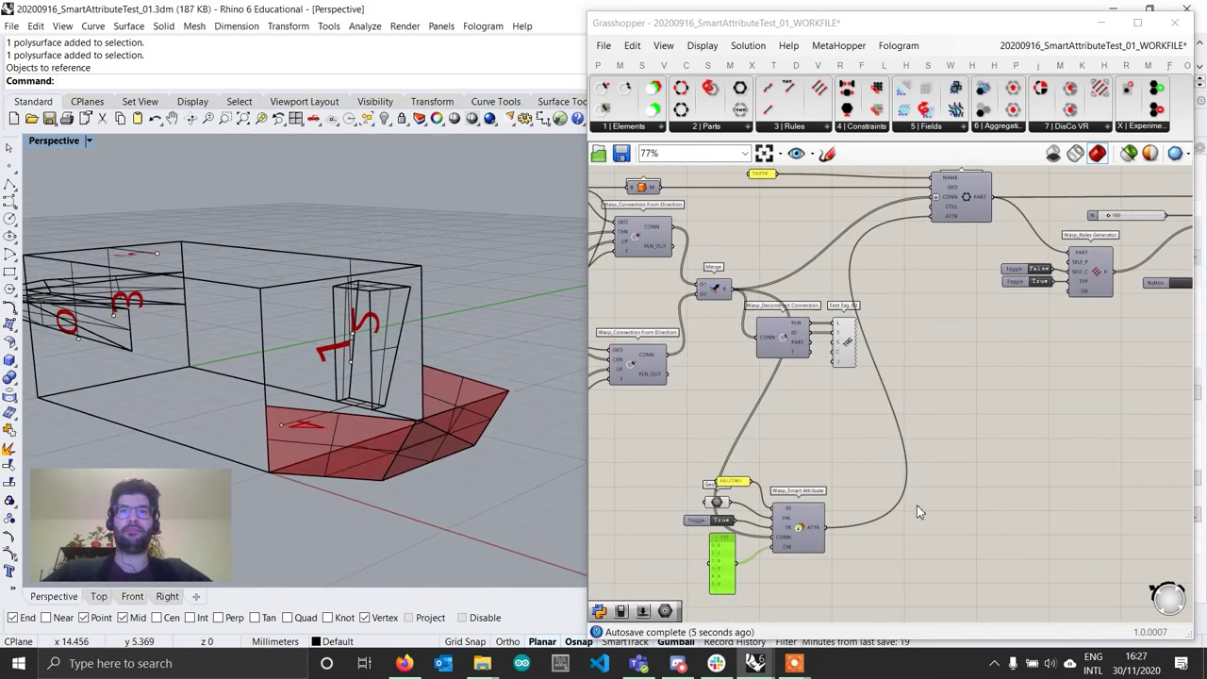
Step: Turn on the preview of the Custom Preview and mesh edges components and show the whole aggregation in the Perspective view
{"action": "scroll", "coordinate": [916, 504], "scroll_direction": "down", "scroll_amount": 2}
{"action": "right_click_drag", "start_coordinate": [1075, 441], "coordinate": [764, 464]}
{"action": "scroll", "coordinate": [841, 368], "scroll_direction": "up", "scroll_amount": 4}
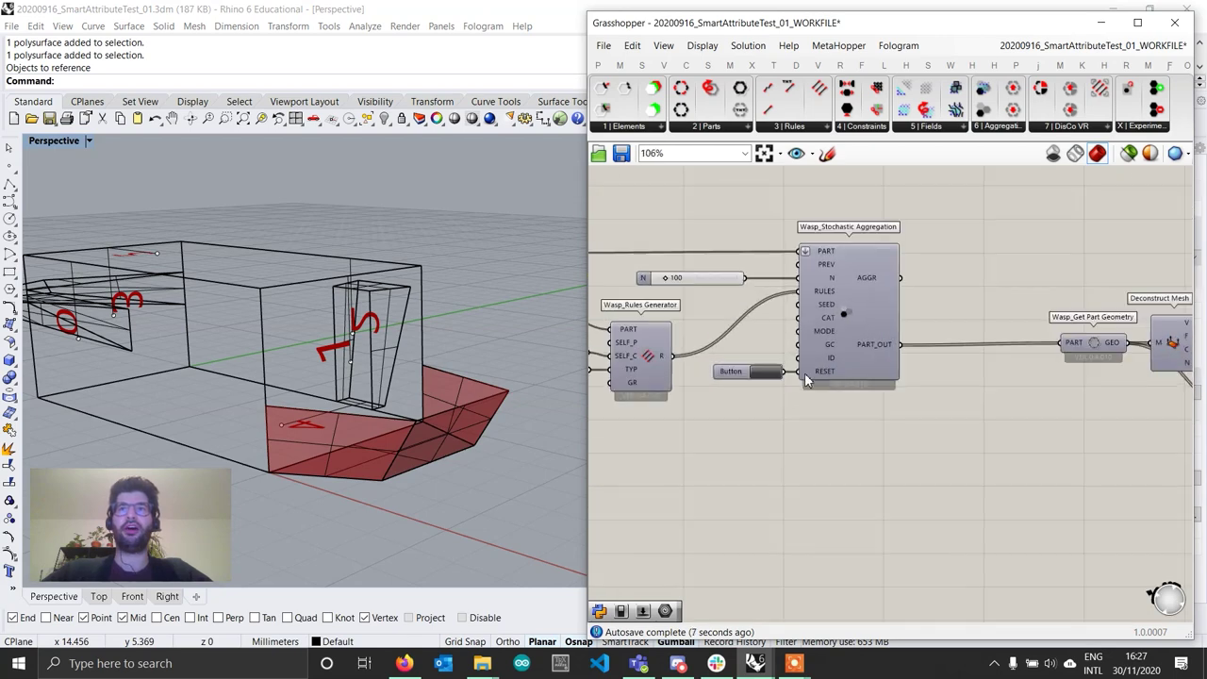
{"action": "scroll", "coordinate": [1140, 430], "scroll_direction": "down", "scroll_amount": 3}
{"action": "right_click_drag", "start_coordinate": [1140, 429], "coordinate": [989, 409]}
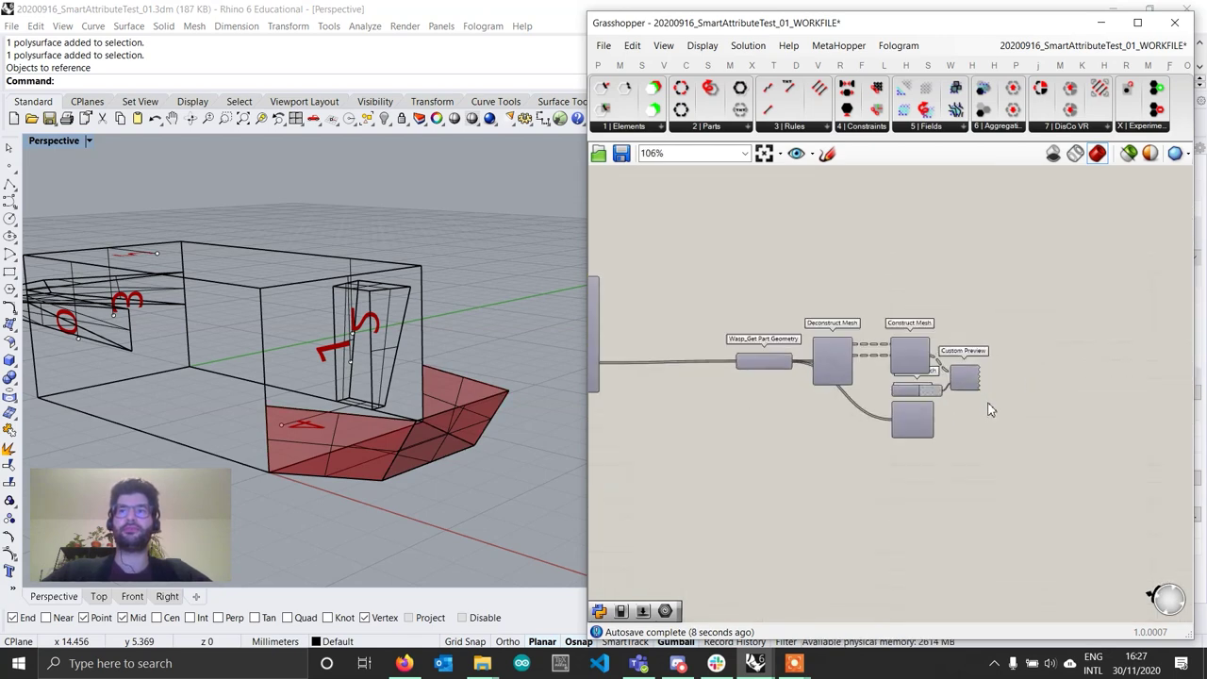
{"action": "scroll", "coordinate": [989, 410], "scroll_direction": "up", "scroll_amount": 3}
{"action": "left_click", "coordinate": [884, 417]}
{"action": "right_click", "coordinate": [899, 440]}
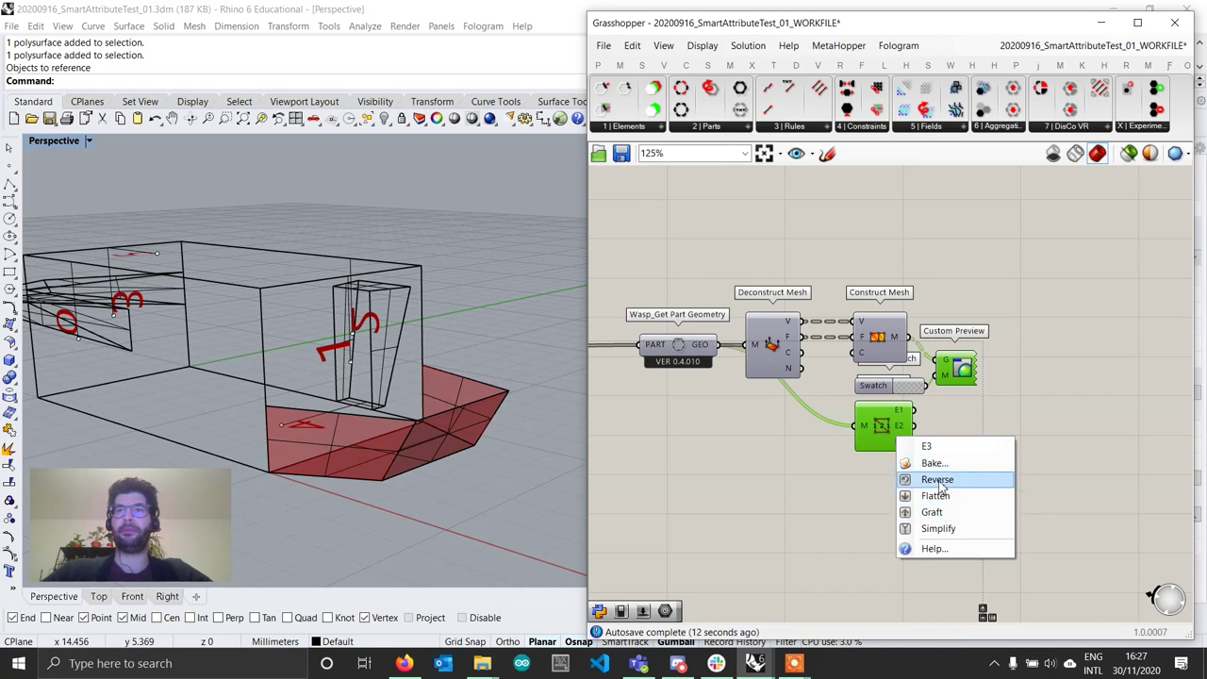
{"action": "right_click", "coordinate": [947, 397]}
{"action": "left_click", "coordinate": [990, 404]}
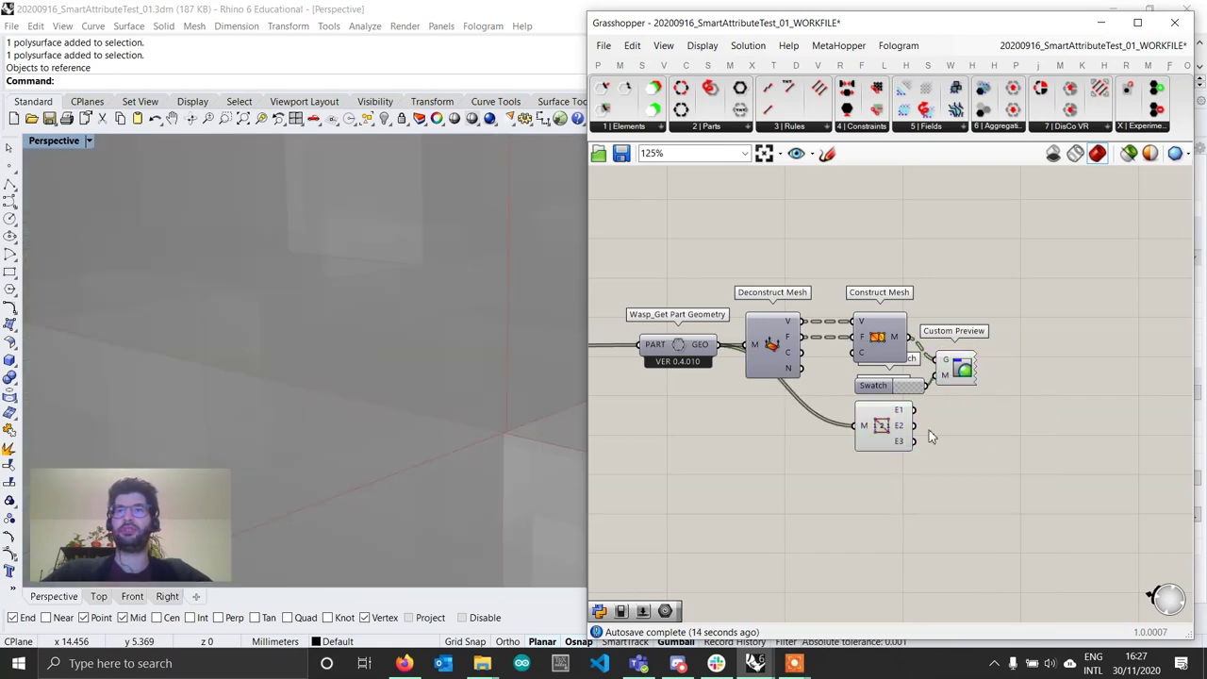
{"action": "scroll", "coordinate": [519, 389], "scroll_direction": "down", "scroll_amount": 5}
{"action": "left_click", "coordinate": [829, 490]}
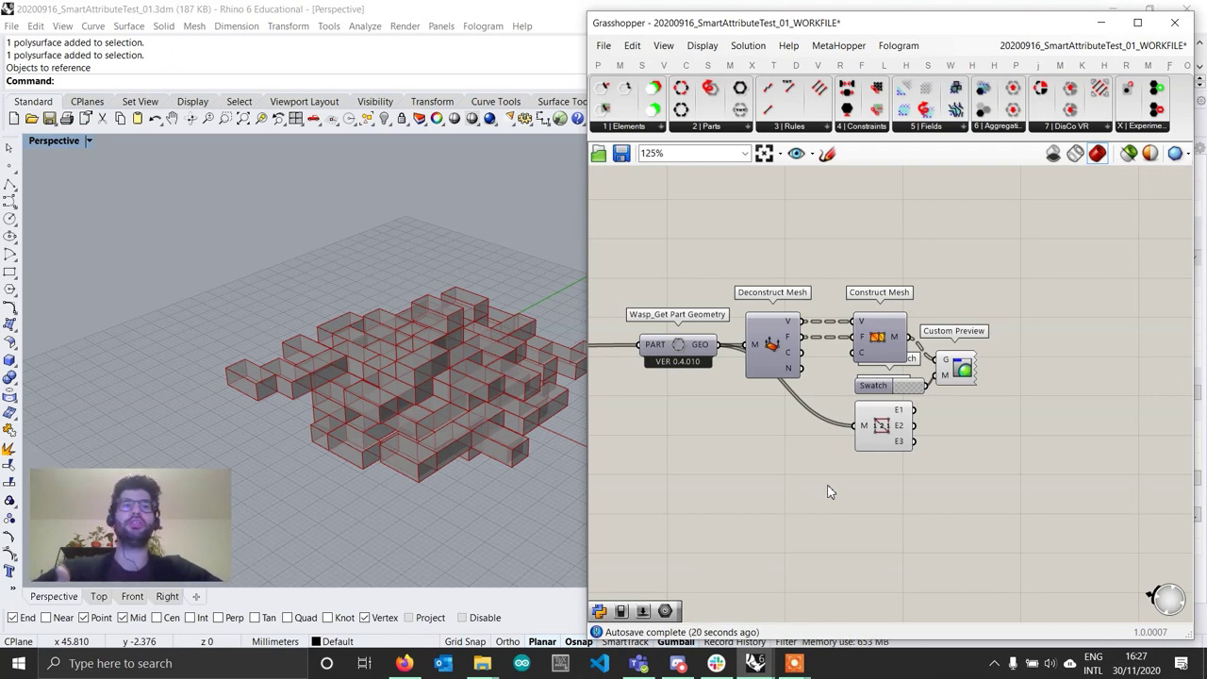
Step: Add a Wasp_Get Attribute by Name component below Get Part Geometry and connect the aggregation's PART_OUT to its PART input
{"action": "left_click", "coordinate": [659, 129]}
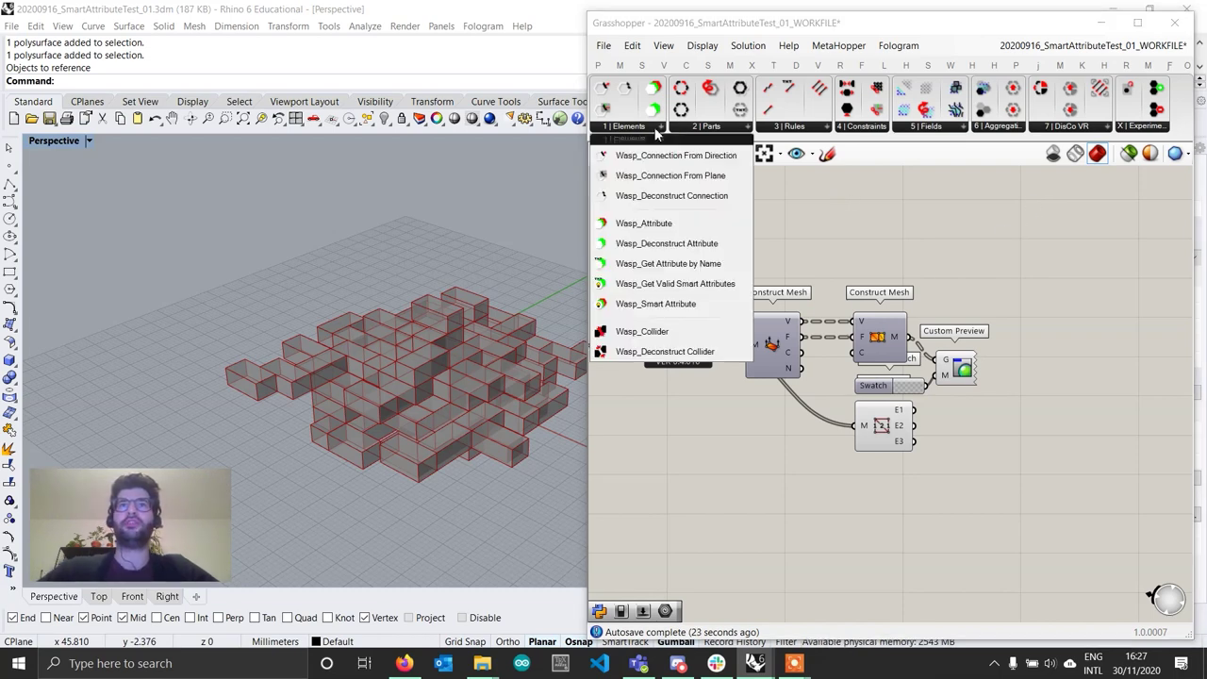
{"action": "left_click", "coordinate": [693, 264]}
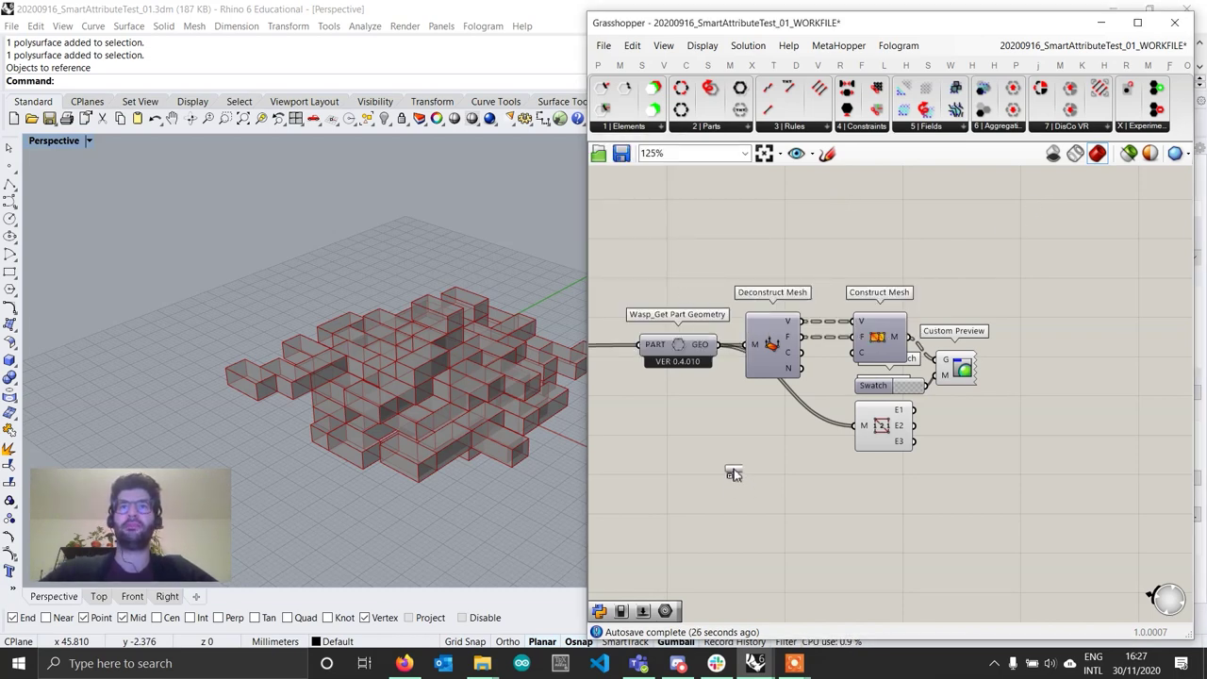
{"action": "left_click", "coordinate": [699, 530]}
{"action": "right_click_drag", "start_coordinate": [699, 530], "coordinate": [851, 493]}
{"action": "scroll", "coordinate": [851, 494], "scroll_direction": "down", "scroll_amount": 1}
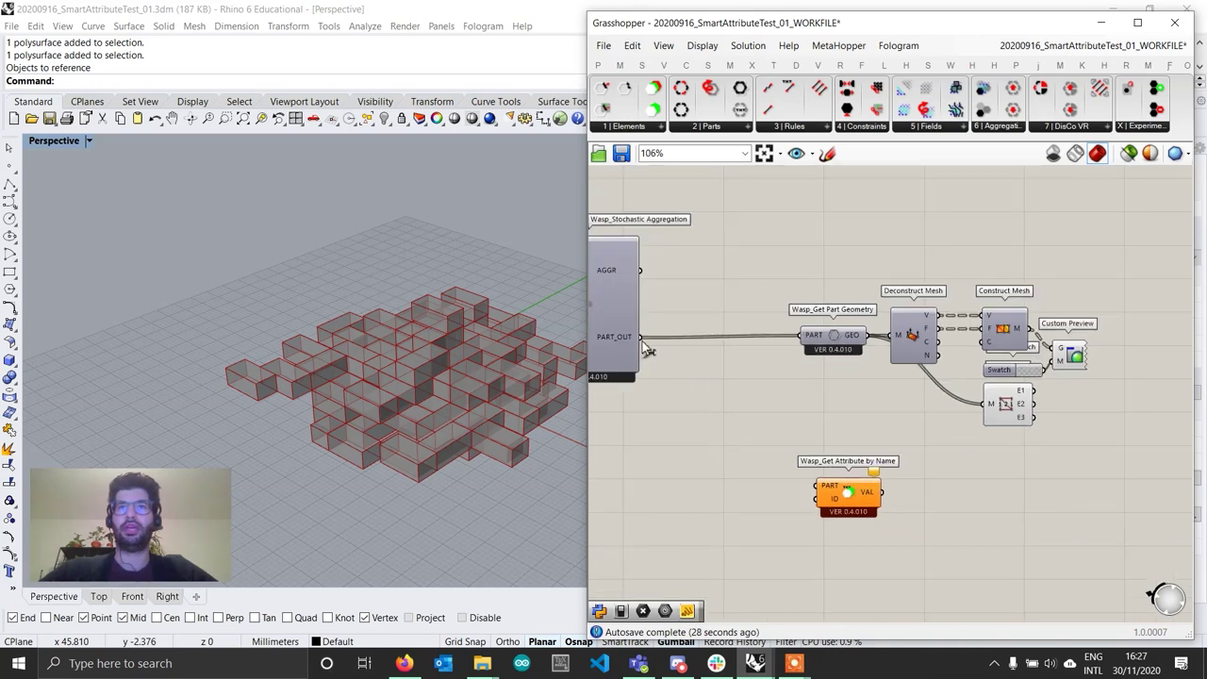
{"action": "left_click_drag", "start_coordinate": [641, 337], "coordinate": [817, 486]}
{"action": "scroll", "coordinate": [817, 486], "scroll_direction": "up", "scroll_amount": 2}
Step: Create a text panel reading BALCONY and connect it to the ID input of Get Attribute by Name
{"action": "double_click", "coordinate": [812, 528]}
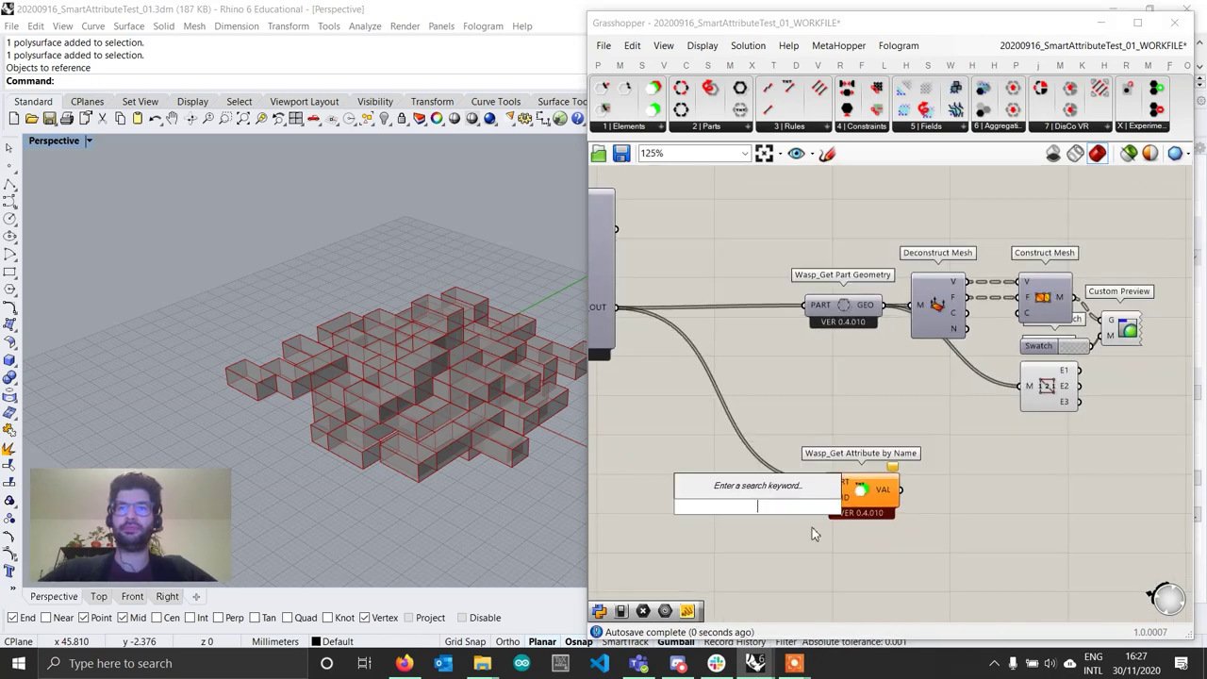
{"action": "type", "text": "\"B"}
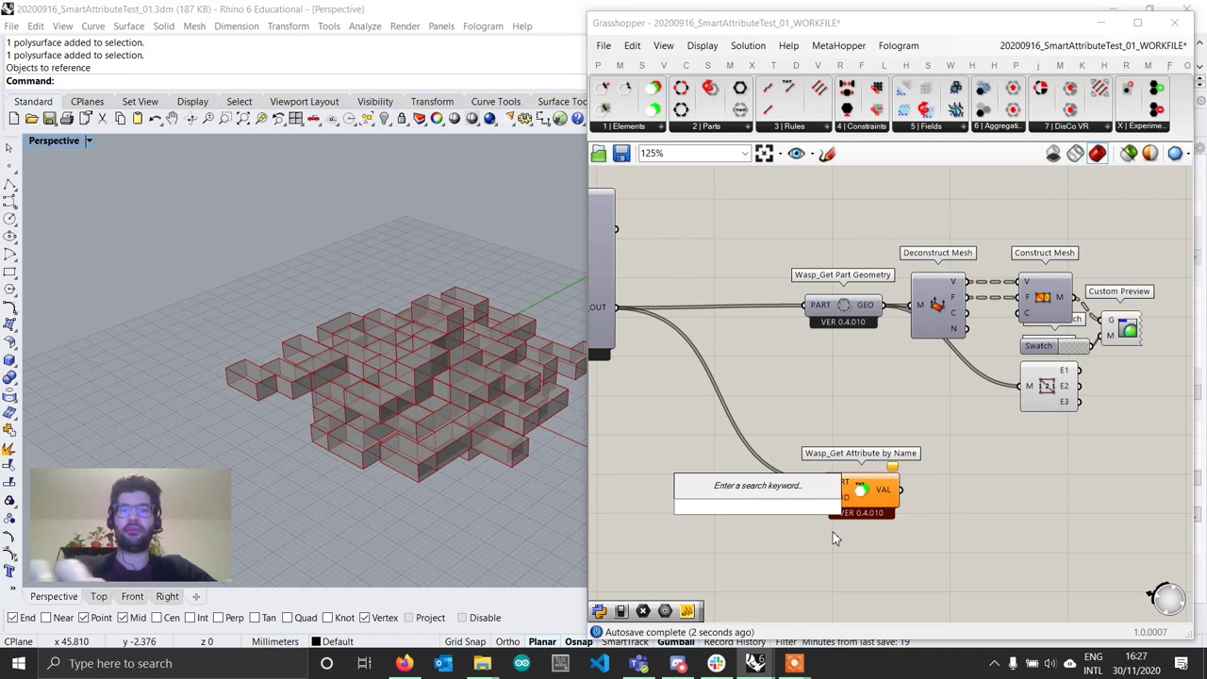
{"action": "type", "text": "ALCONY"}
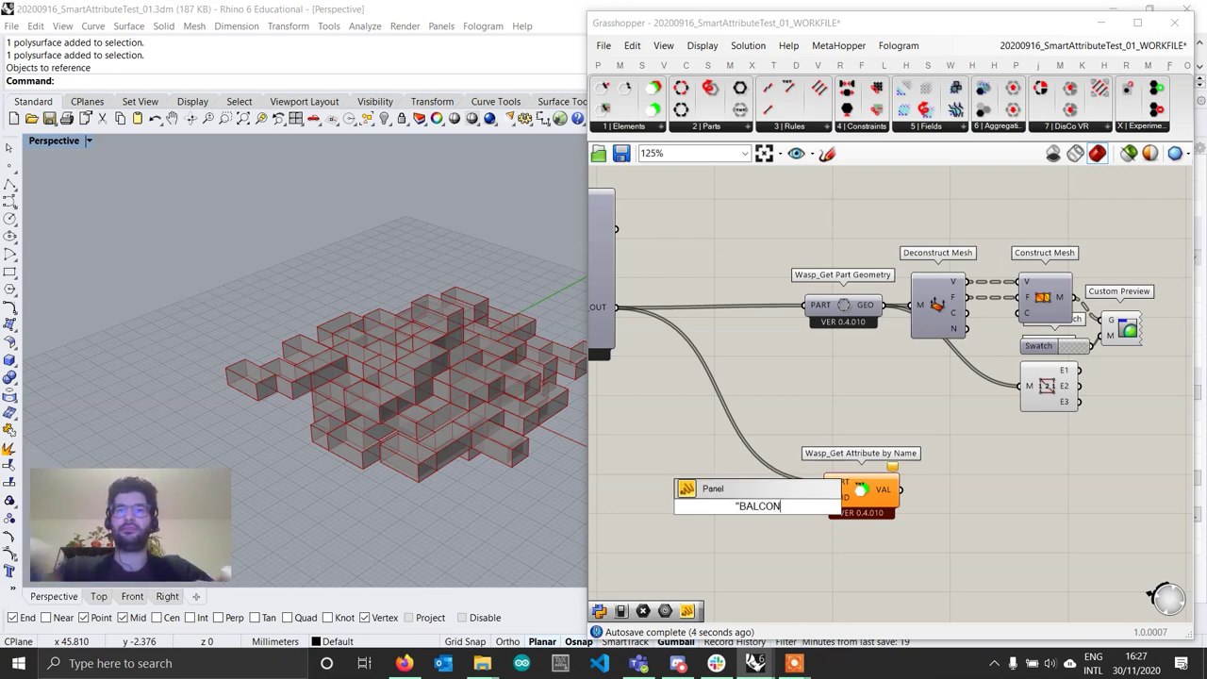
{"action": "key", "text": "Return"}
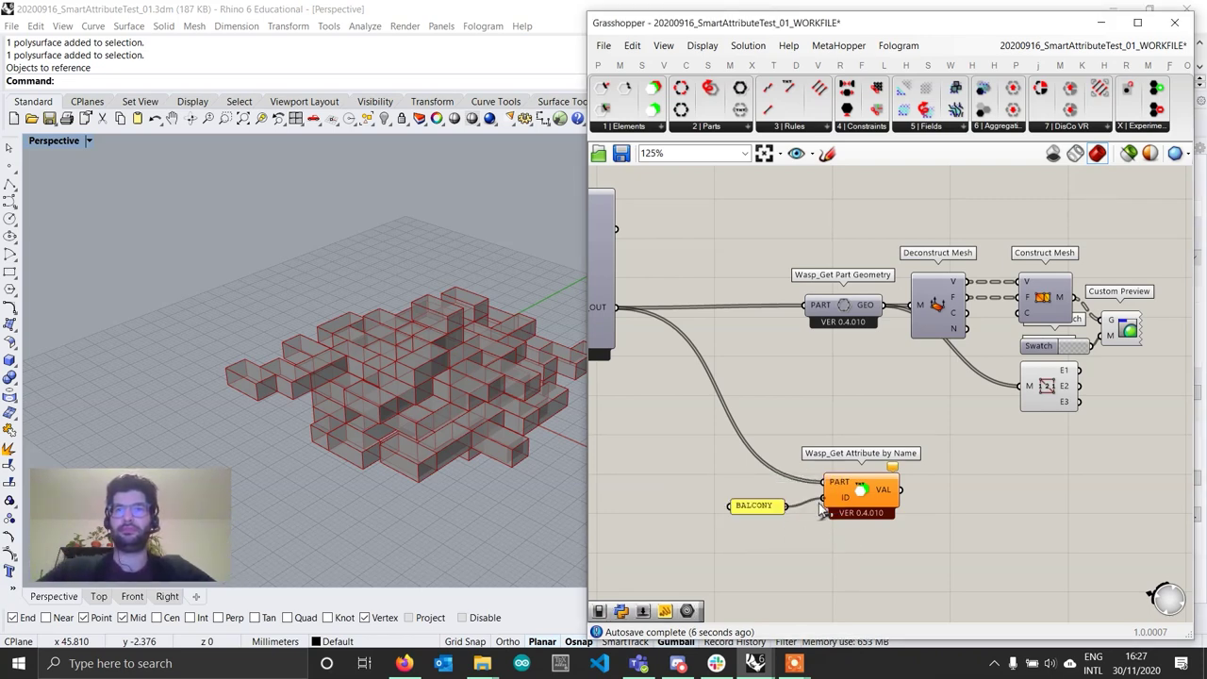
{"action": "left_click_drag", "start_coordinate": [820, 509], "coordinate": [822, 500]}
Step: Highlight the Get Attribute by Name output and examine the balcony geometry across the aggregation for overlaps with neighbouring parts
{"action": "left_click", "coordinate": [860, 493]}
{"action": "right_click_drag", "start_coordinate": [492, 411], "coordinate": [364, 411]}
{"action": "scroll", "coordinate": [464, 366], "scroll_direction": "up", "scroll_amount": 6}
{"action": "right_click_drag", "start_coordinate": [411, 357], "coordinate": [342, 303]}
{"action": "scroll", "coordinate": [426, 312], "scroll_direction": "down", "scroll_amount": 4}
{"action": "scroll", "coordinate": [426, 397], "scroll_direction": "up", "scroll_amount": 5}
{"action": "scroll", "coordinate": [233, 367], "scroll_direction": "up", "scroll_amount": 2}
{"action": "scroll", "coordinate": [235, 372], "scroll_direction": "up", "scroll_amount": 2}
{"action": "scroll", "coordinate": [229, 409], "scroll_direction": "down", "scroll_amount": 5}
{"action": "scroll", "coordinate": [380, 310], "scroll_direction": "up", "scroll_amount": 3}
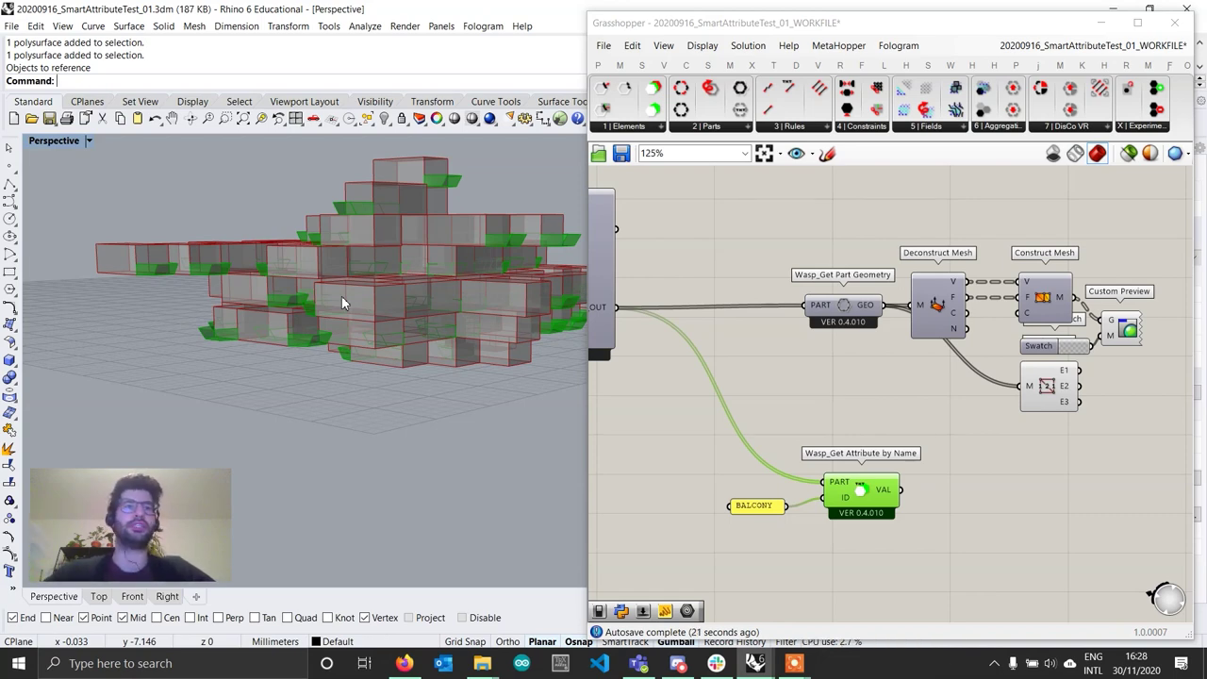
Step: Add a Wasp_Get Valid Smart Attributes component below Get Attribute by Name and read the stochastic aggregation's AGGR output tooltip
{"action": "left_click", "coordinate": [629, 128]}
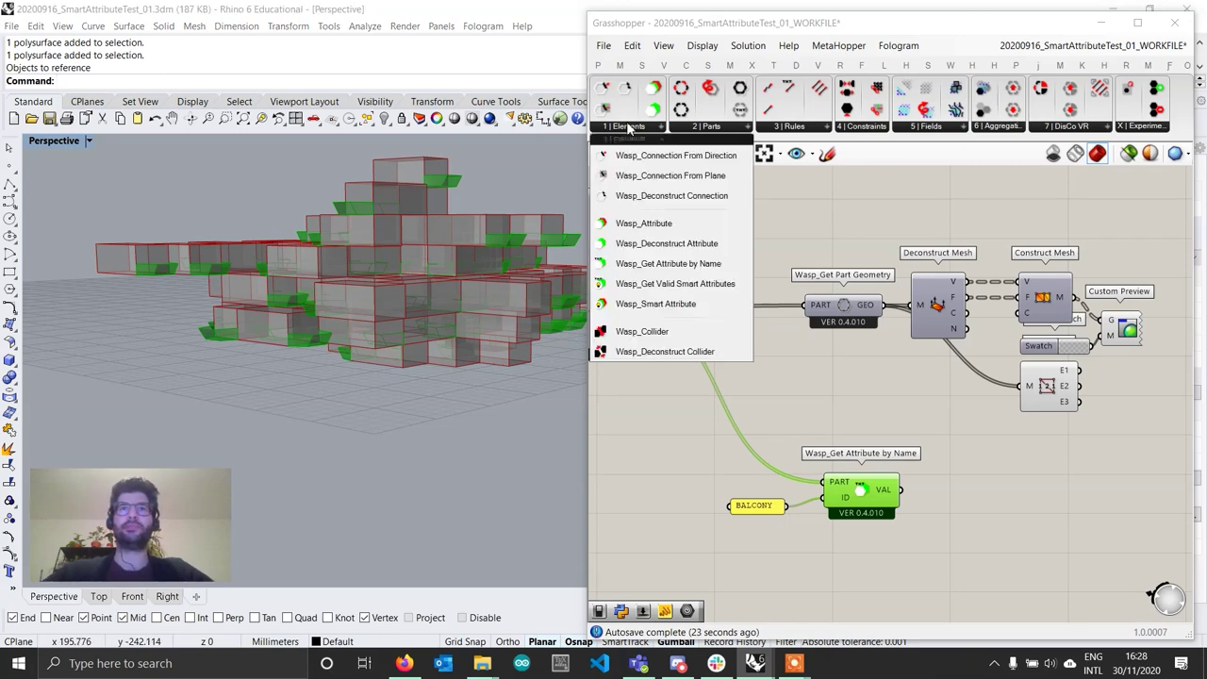
{"action": "left_click", "coordinate": [667, 286]}
{"action": "left_click", "coordinate": [865, 581]}
{"action": "right_click_drag", "start_coordinate": [866, 582], "coordinate": [871, 549]}
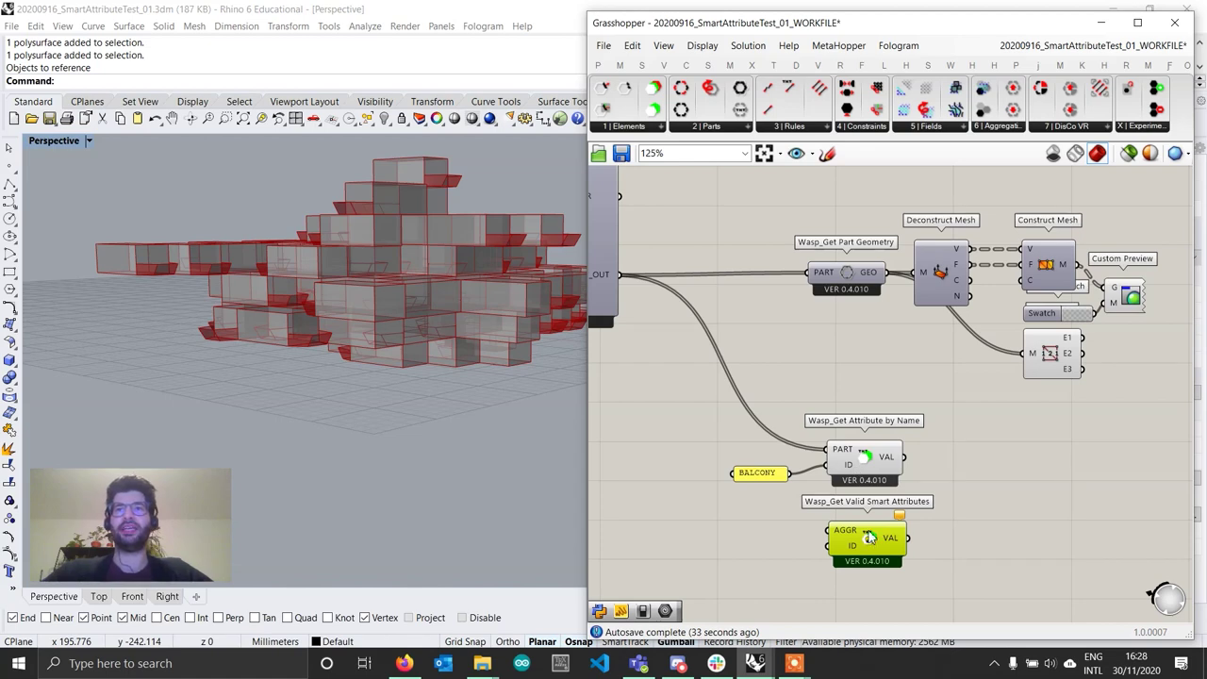
{"action": "scroll", "coordinate": [869, 540], "scroll_direction": "down", "scroll_amount": 1}
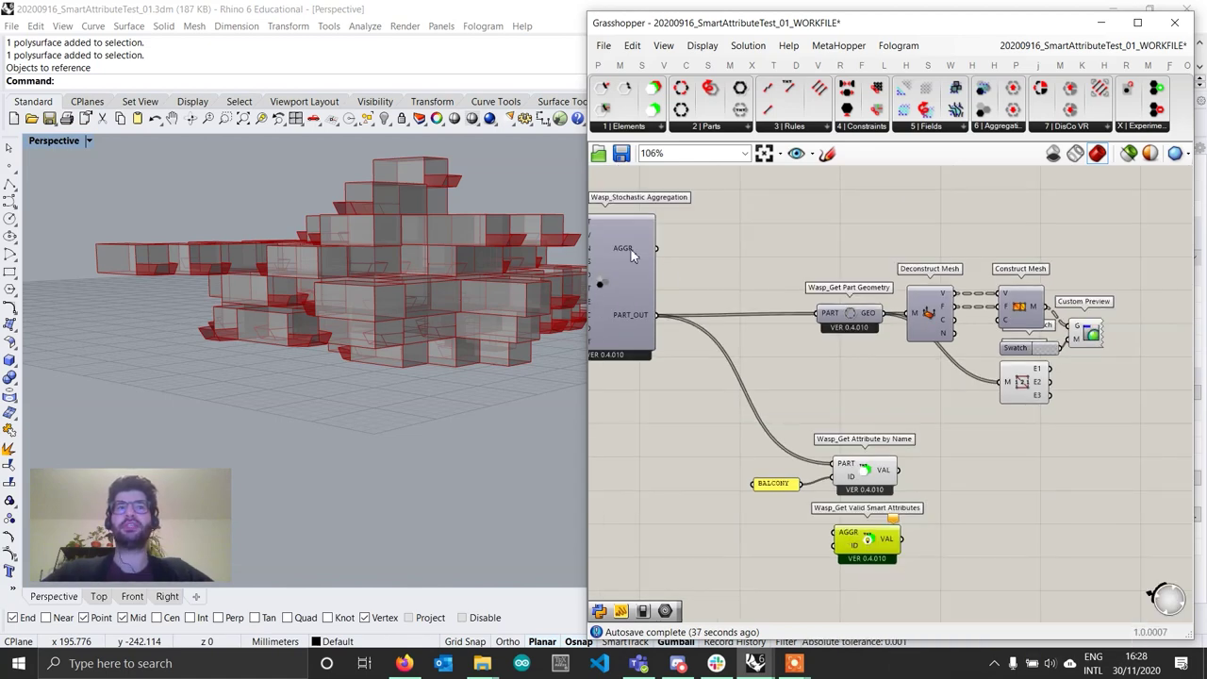
{"action": "mouse_move", "coordinate": [629, 248]}
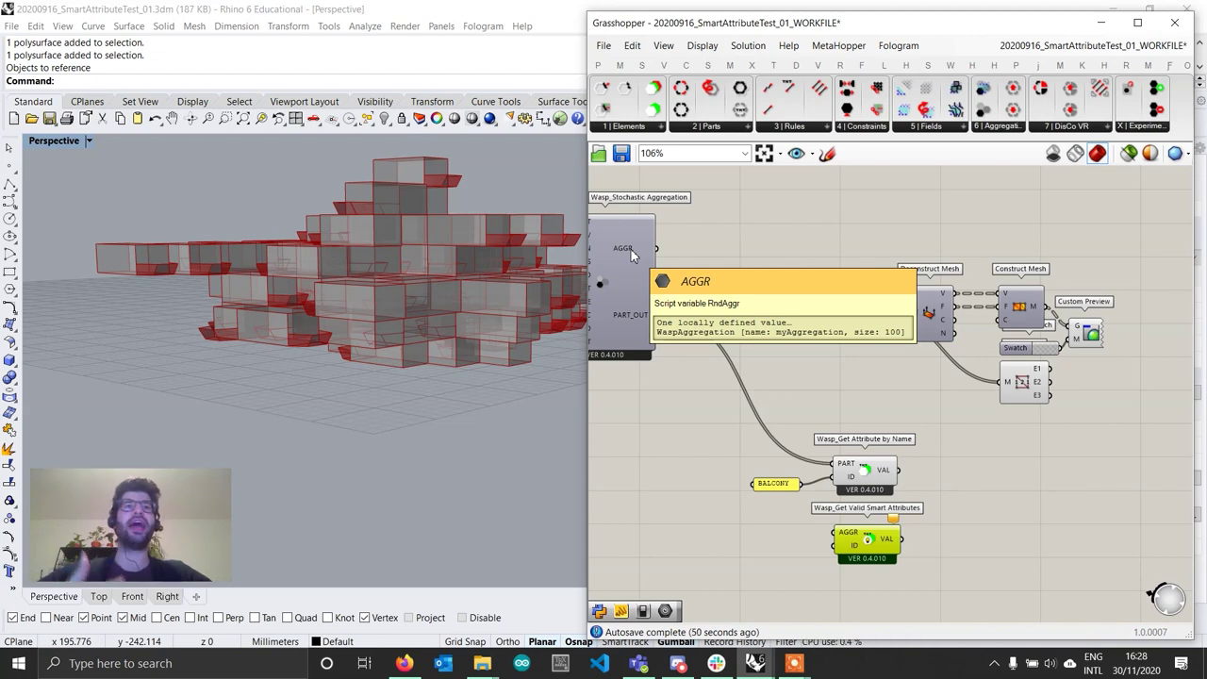
Step: Connect the stochastic aggregation's AGGR output and the BALCONY panel to the AGGR and ID inputs of Get Valid Smart Attributes
{"action": "left_click_drag", "start_coordinate": [657, 247], "coordinate": [844, 538]}
{"action": "scroll", "coordinate": [837, 564], "scroll_direction": "up", "scroll_amount": 2}
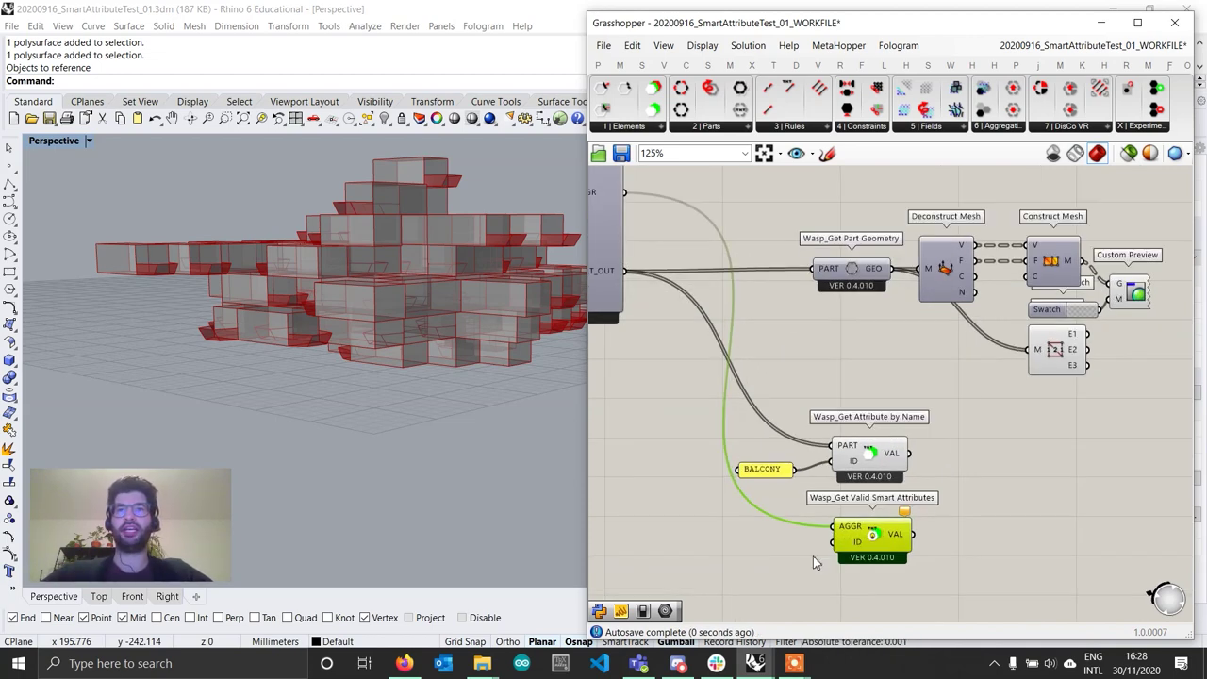
{"action": "scroll", "coordinate": [756, 558], "scroll_direction": "up", "scroll_amount": 1}
{"action": "left_click_drag", "start_coordinate": [769, 460], "coordinate": [893, 533]}
Step: Examine the highlighted Get Valid Smart Attributes geometry across the aggregation, checking where balconies are placed between neighbouring parts
{"action": "right_click_drag", "start_coordinate": [405, 293], "coordinate": [464, 327]}
{"action": "scroll", "coordinate": [424, 326], "scroll_direction": "up", "scroll_amount": 4}
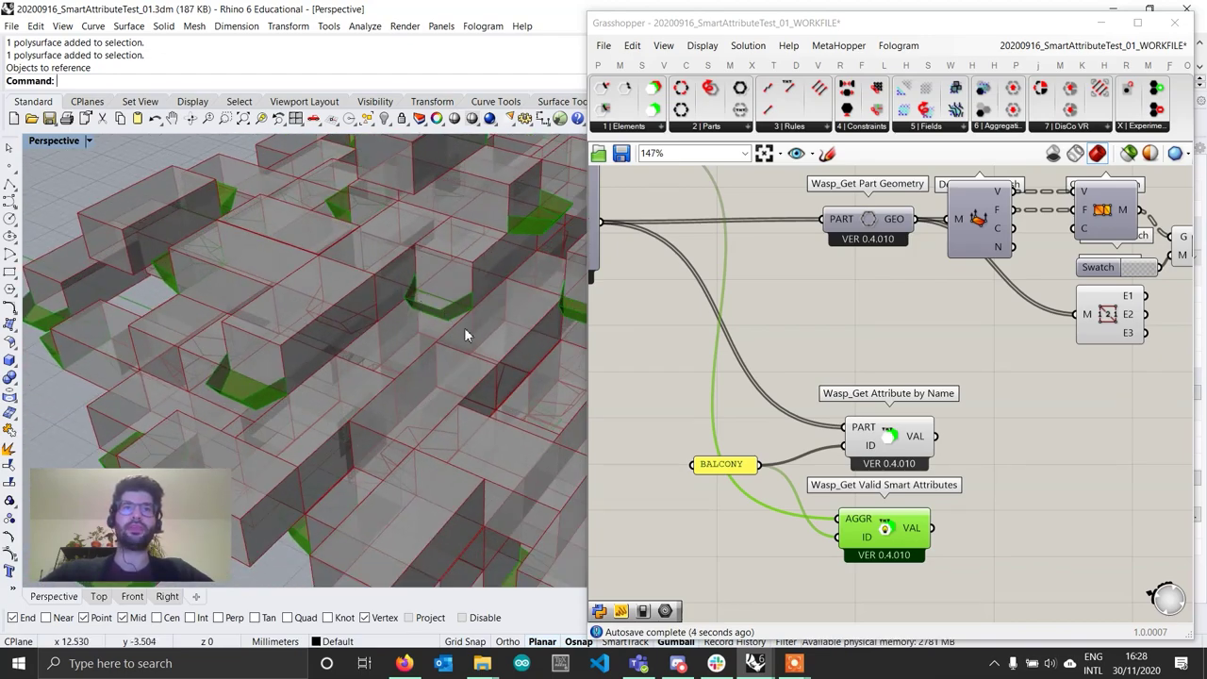
{"action": "left_click_drag", "start_coordinate": [886, 531], "coordinate": [887, 537]}
{"action": "scroll", "coordinate": [318, 342], "scroll_direction": "down", "scroll_amount": 5}
{"action": "right_click_drag", "start_coordinate": [318, 342], "coordinate": [339, 288]}
{"action": "scroll", "coordinate": [345, 370], "scroll_direction": "up", "scroll_amount": 3}
{"action": "scroll", "coordinate": [264, 289], "scroll_direction": "up", "scroll_amount": 3}
{"action": "scroll", "coordinate": [342, 290], "scroll_direction": "down", "scroll_amount": 6}
{"action": "scroll", "coordinate": [381, 329], "scroll_direction": "up", "scroll_amount": 4}
{"action": "right_click_drag", "start_coordinate": [381, 329], "coordinate": [593, 384]}
{"action": "scroll", "coordinate": [364, 305], "scroll_direction": "up", "scroll_amount": 4}
Step: Turn off the geometry preview of the Get Attribute by Name component
{"action": "left_click_drag", "start_coordinate": [892, 440], "coordinate": [877, 417]}
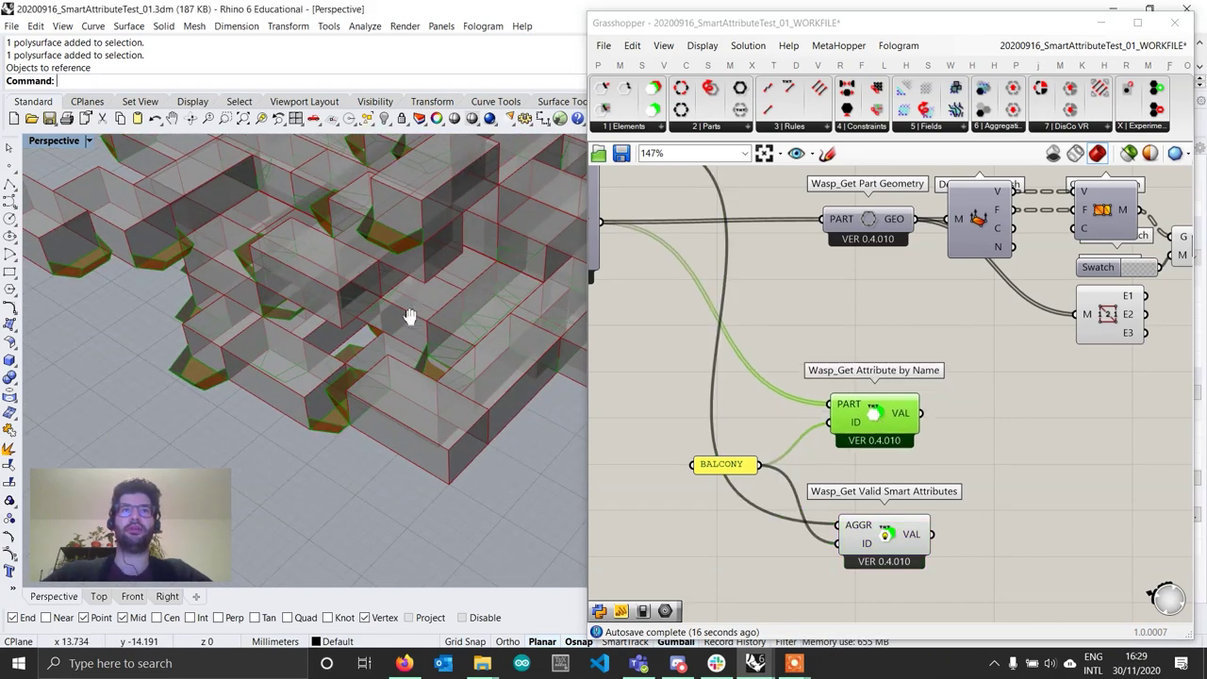
{"action": "right_click_drag", "start_coordinate": [409, 315], "coordinate": [340, 409], "text": "shift"}
{"action": "right_click", "coordinate": [880, 417]}
{"action": "right_click", "coordinate": [879, 417]}
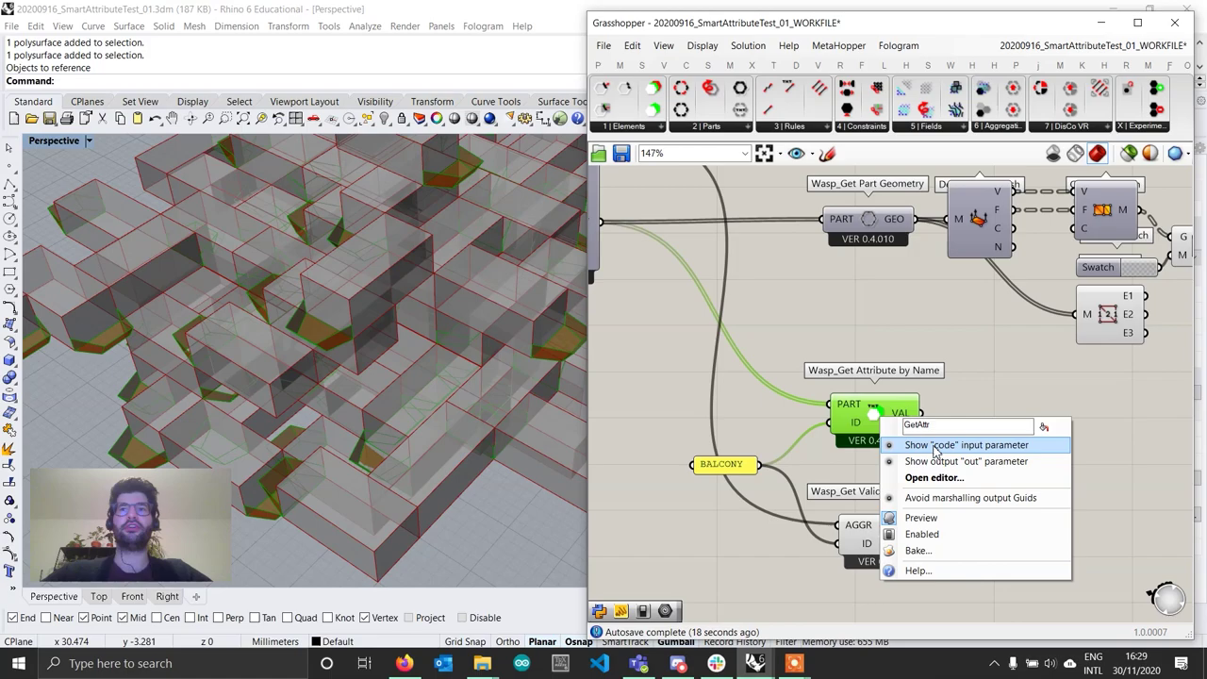
{"action": "left_click", "coordinate": [934, 518]}
Step: Highlight the valid balcony geometry and examine its distribution over the aggregation from above and from the side
{"action": "left_click", "coordinate": [902, 547]}
{"action": "right_click_drag", "start_coordinate": [415, 311], "coordinate": [477, 435]}
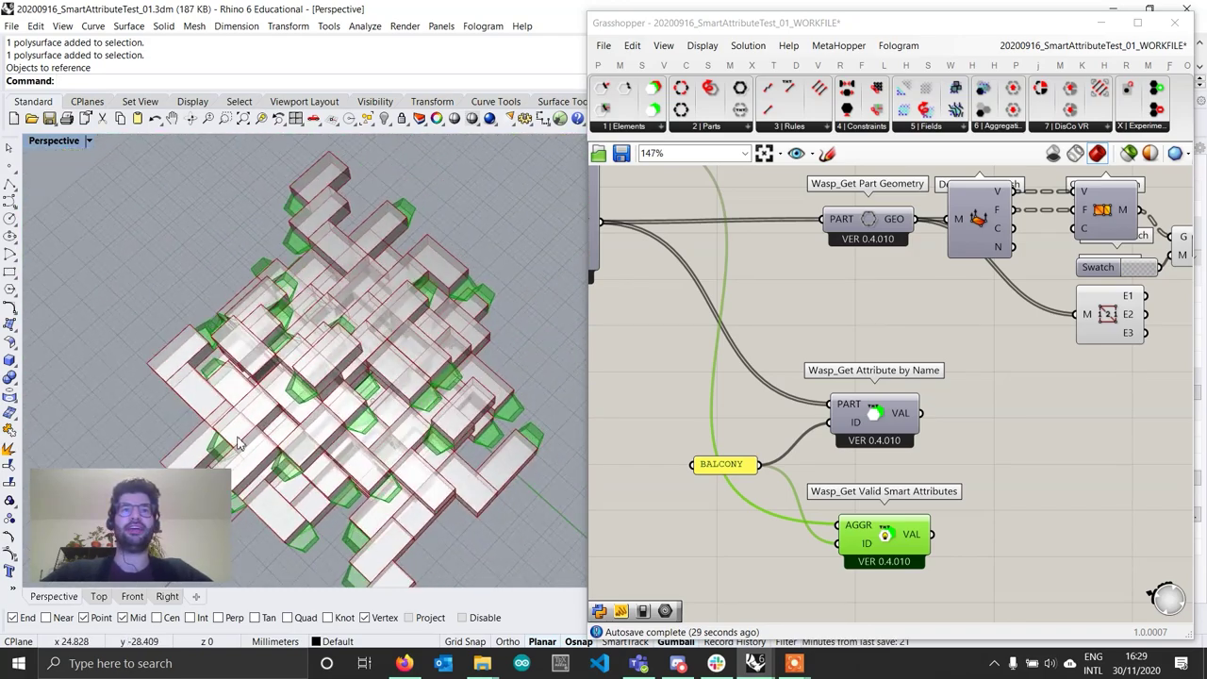
{"action": "right_click_drag", "start_coordinate": [238, 443], "coordinate": [505, 456]}
{"action": "left_click_drag", "start_coordinate": [862, 426], "coordinate": [881, 434]}
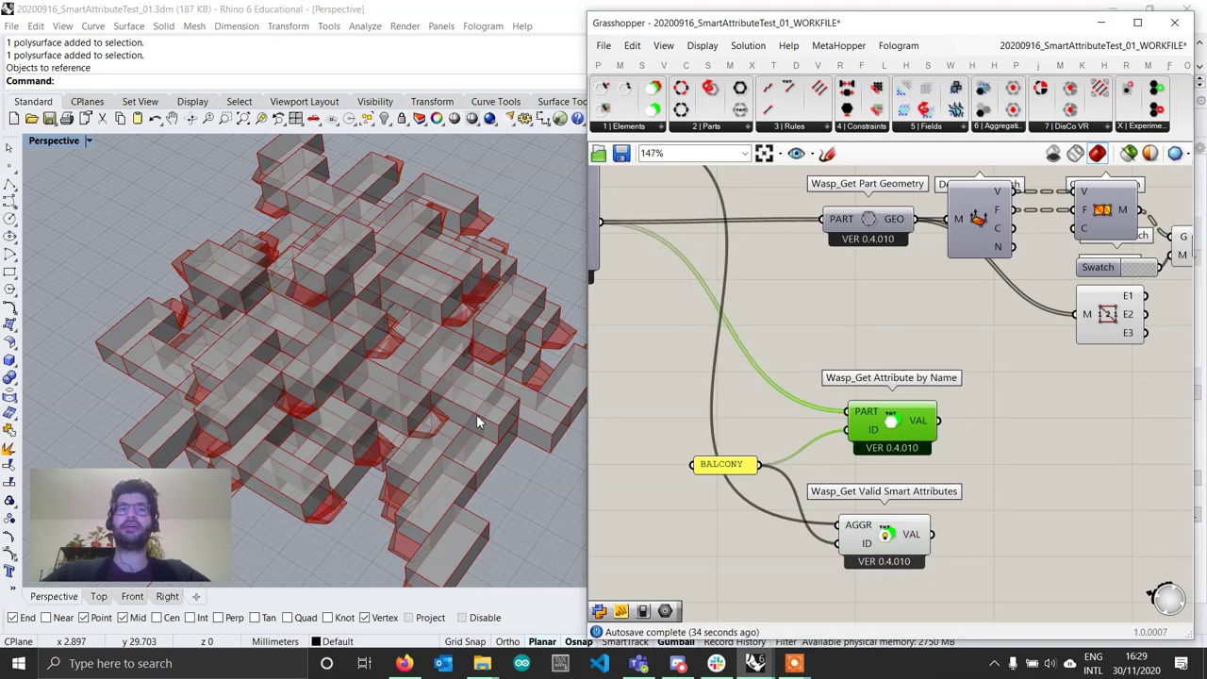
{"action": "right_click_drag", "start_coordinate": [476, 414], "coordinate": [384, 353]}
{"action": "scroll", "coordinate": [1008, 501], "scroll_direction": "down", "scroll_amount": 1}
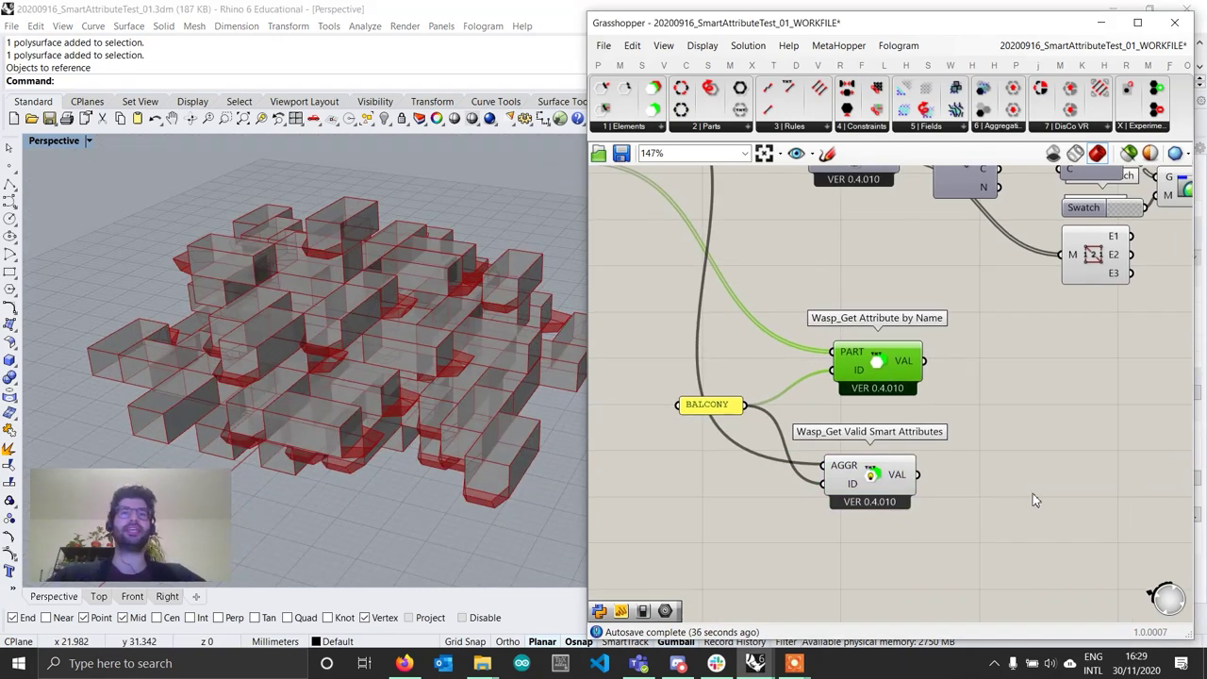
Step: Turn off all Grasshopper geometry previews and bring the base module with its balcony and door frame into view
{"action": "scroll", "coordinate": [1014, 494], "scroll_direction": "down", "scroll_amount": 4}
{"action": "right_click_drag", "start_coordinate": [908, 479], "coordinate": [1113, 448]}
{"action": "right_click_drag", "start_coordinate": [868, 490], "coordinate": [1036, 427]}
{"action": "scroll", "coordinate": [355, 485], "scroll_direction": "up", "scroll_amount": 4}
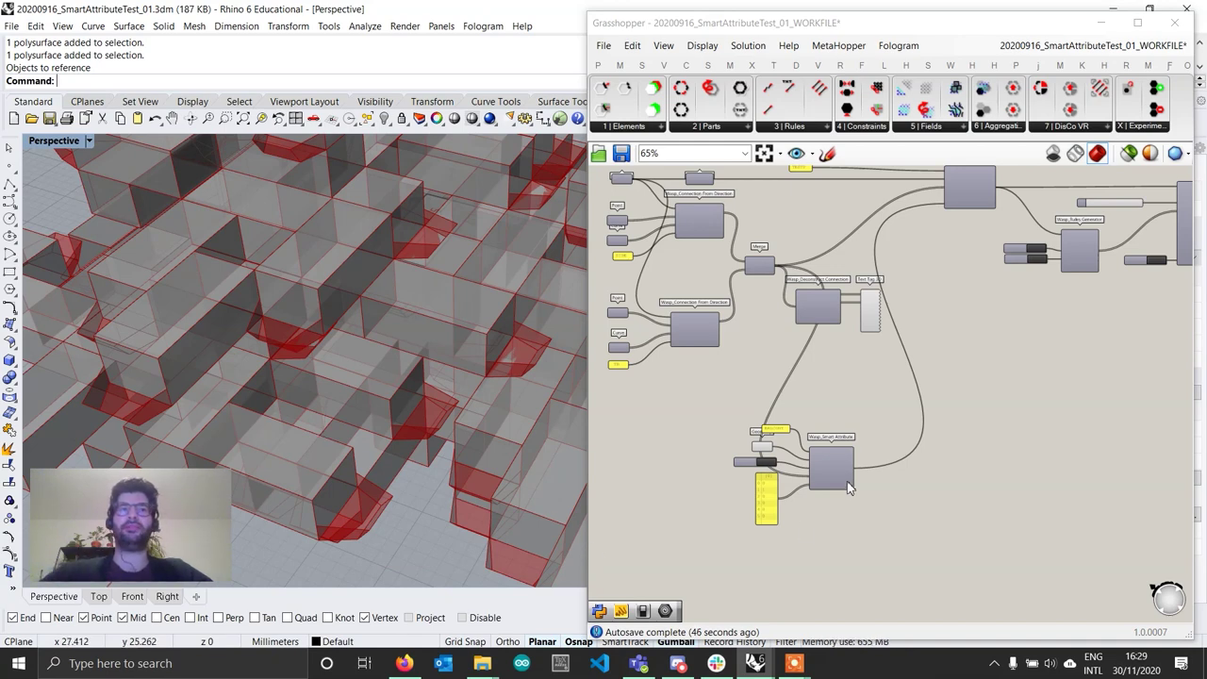
{"action": "left_click", "coordinate": [793, 529]}
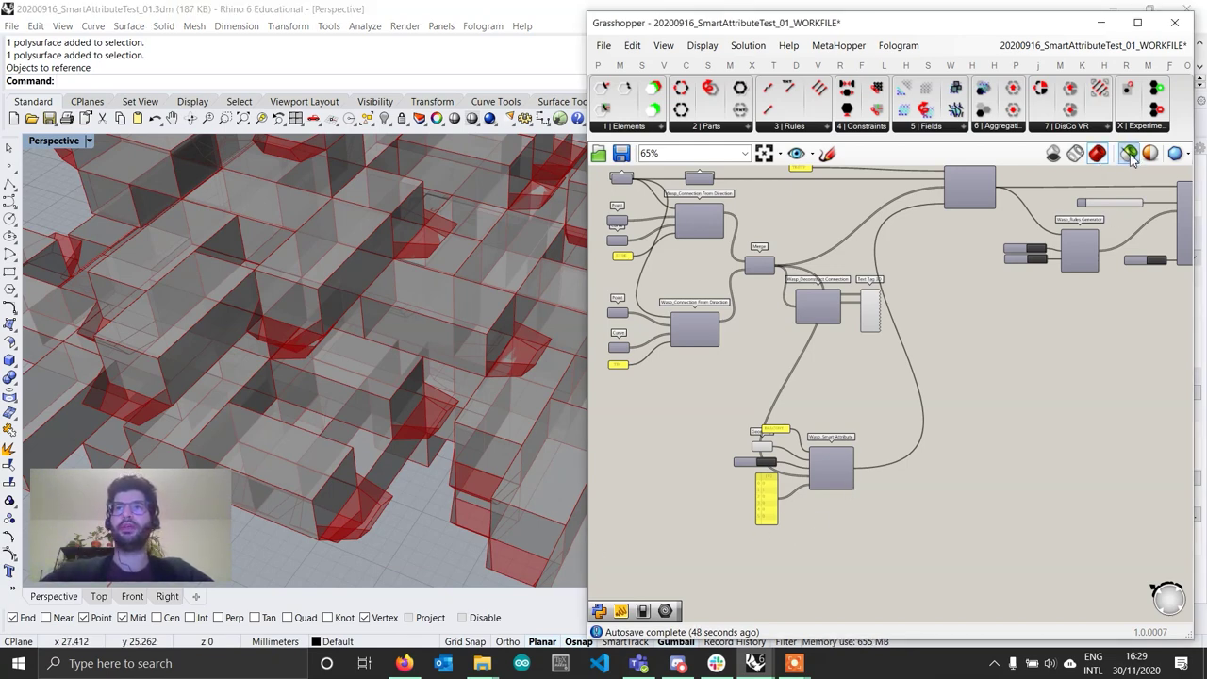
{"action": "left_click", "coordinate": [1052, 158]}
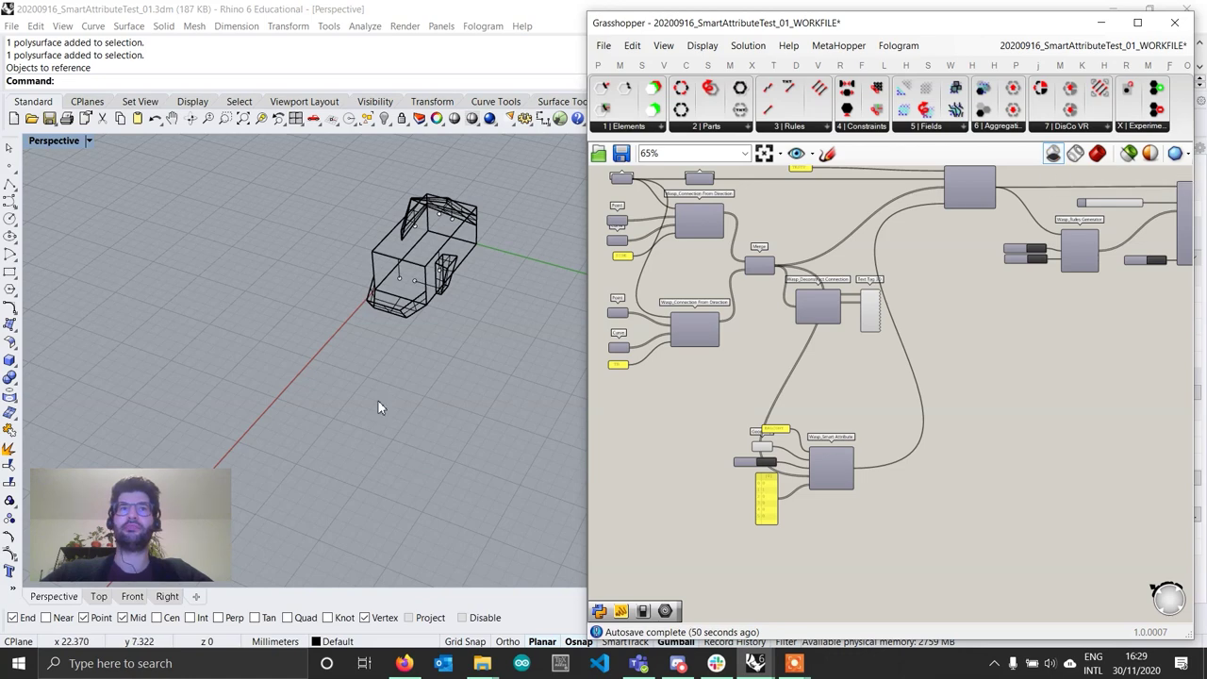
{"action": "right_click_drag", "start_coordinate": [380, 406], "coordinate": [411, 387]}
{"action": "scroll", "coordinate": [410, 281], "scroll_direction": "up", "scroll_amount": 5}
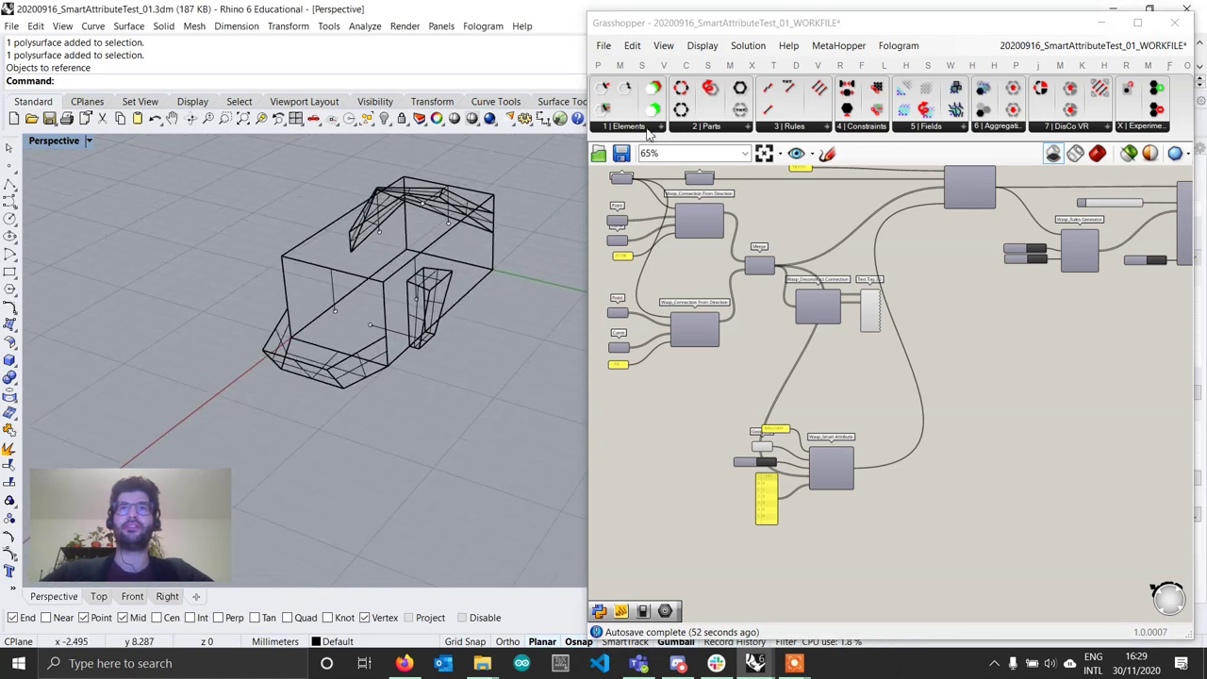
Step: Add a second Wasp_Smart Attribute component below the BALCONY smart attribute
{"action": "left_click", "coordinate": [630, 127]}
{"action": "left_click", "coordinate": [665, 304]}
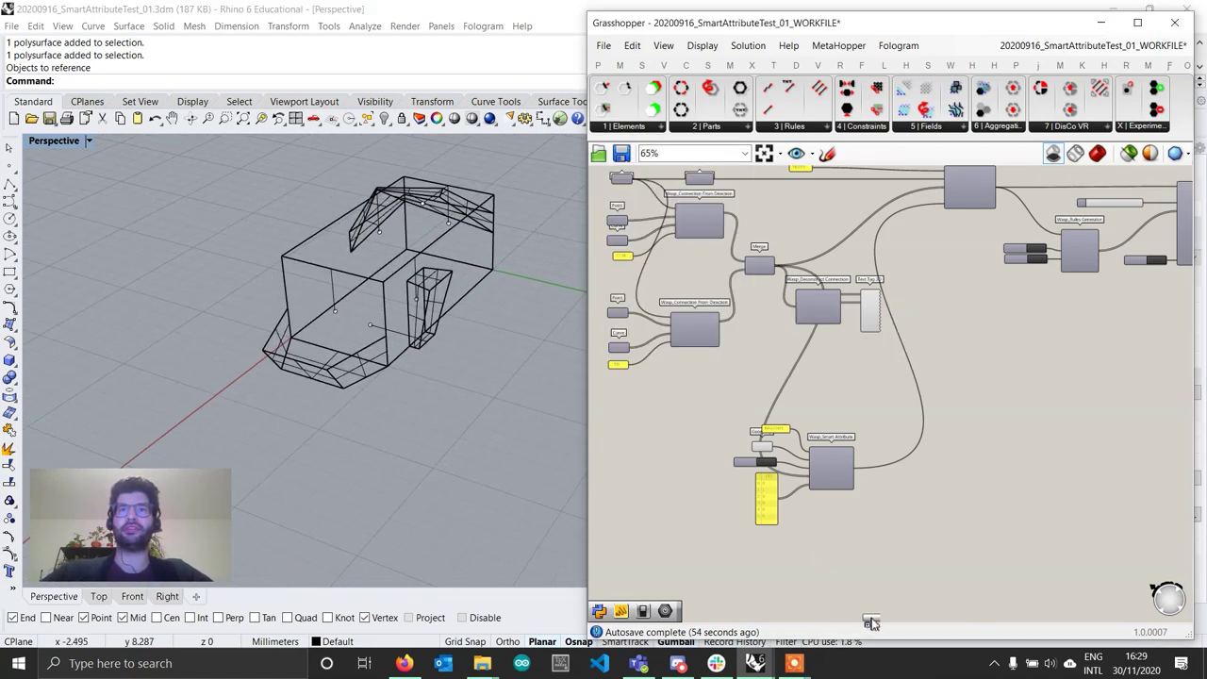
{"action": "left_click", "coordinate": [870, 604]}
{"action": "scroll", "coordinate": [830, 509], "scroll_direction": "up", "scroll_amount": 2}
{"action": "scroll", "coordinate": [821, 498], "scroll_direction": "up", "scroll_amount": 1}
{"action": "left_click_drag", "start_coordinate": [821, 498], "coordinate": [865, 499]}
Step: Create a text panel reading DOOR and connect it to the ID input of the new Smart Attribute
{"action": "double_click", "coordinate": [736, 459]}
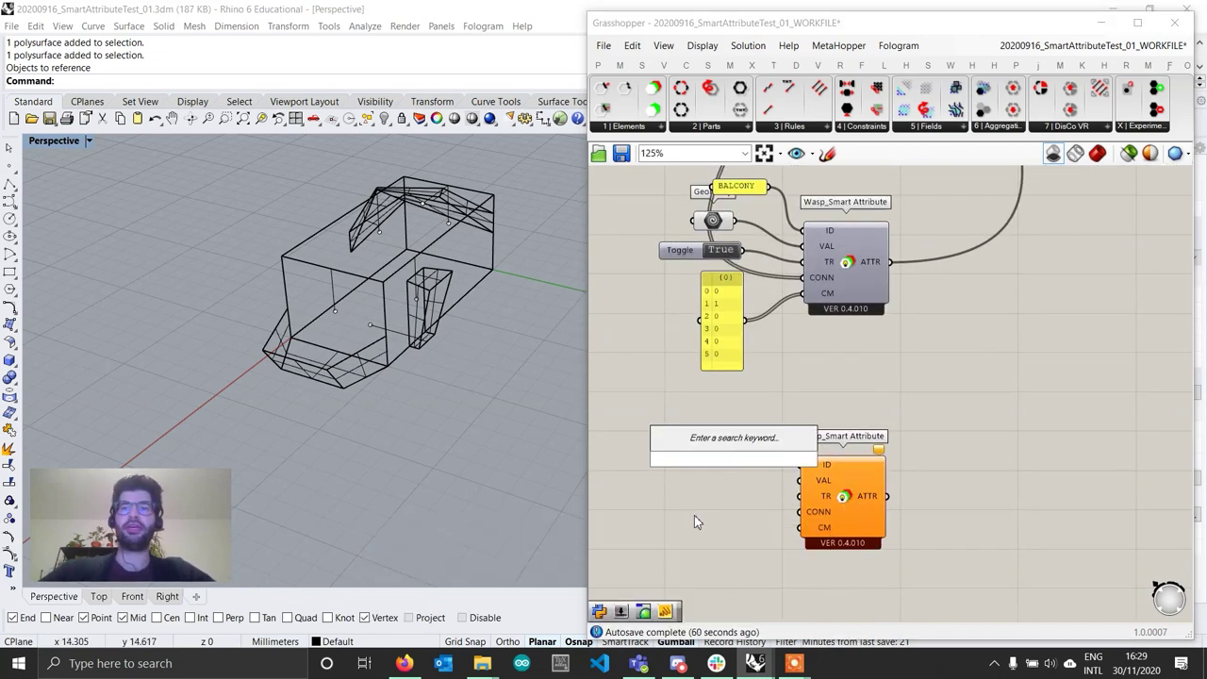
{"action": "type", "text": "\"DOOR"}
{"action": "key", "text": "Return"}
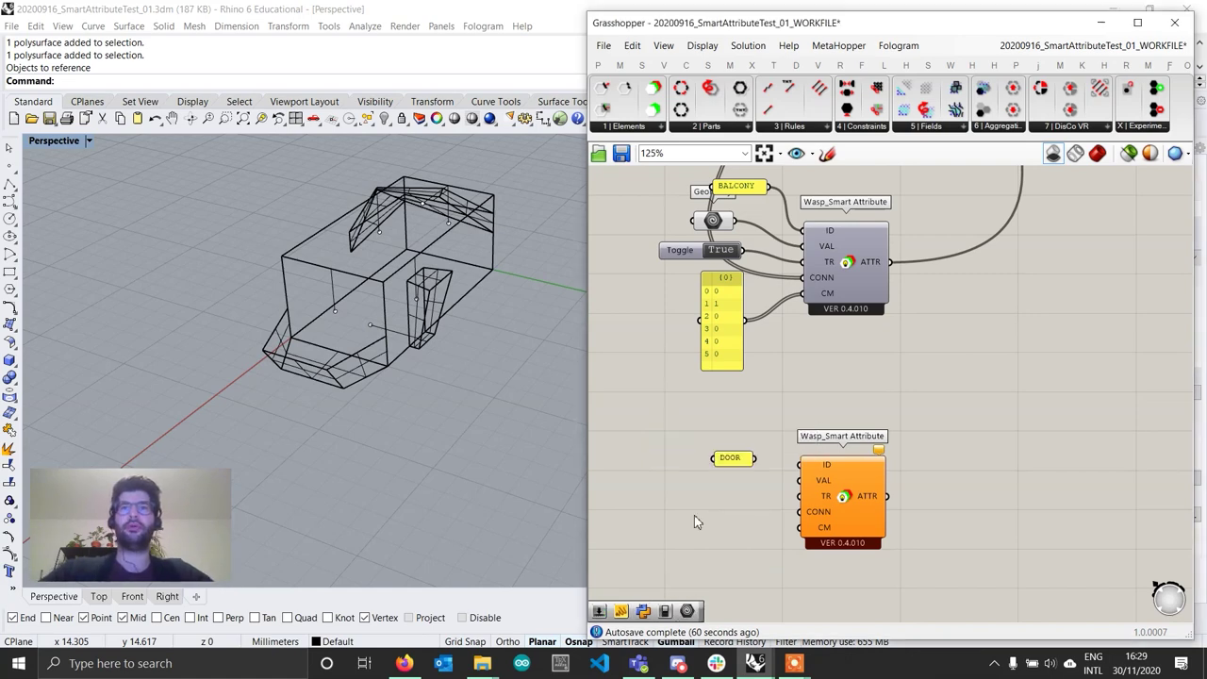
{"action": "scroll", "coordinate": [776, 471], "scroll_direction": "up", "scroll_amount": 1}
{"action": "mouse_move", "coordinate": [751, 456]}
{"action": "left_mouse_down"}
{"action": "mouse_move", "coordinate": [786, 471]}
{"action": "mouse_move", "coordinate": [804, 464]}
{"action": "mouse_move", "coordinate": [740, 449]}
{"action": "left_mouse_up"}
Step: Add a Geometry parameter referencing the door frame on the module's side and connect it to the DOOR attribute's VAL input
{"action": "double_click", "coordinate": [701, 478]}
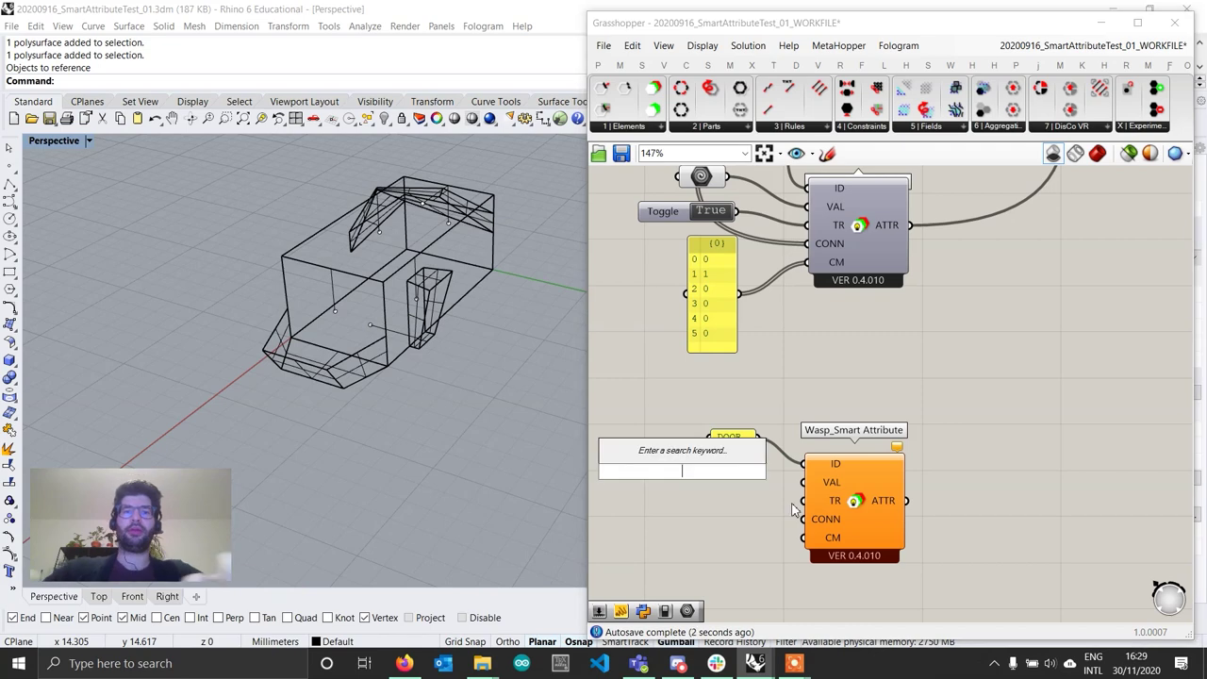
{"action": "type", "text": "geom"}
{"action": "left_click", "coordinate": [650, 432]}
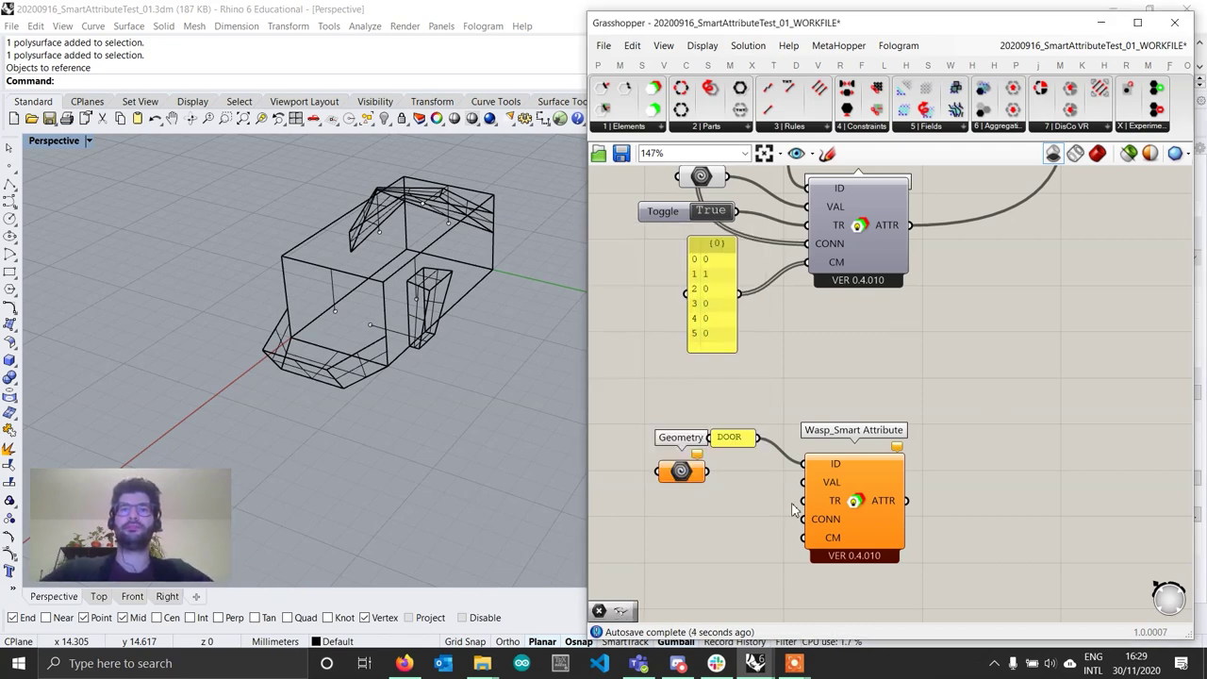
{"action": "left_click", "coordinate": [695, 472]}
{"action": "right_click", "coordinate": [695, 472]}
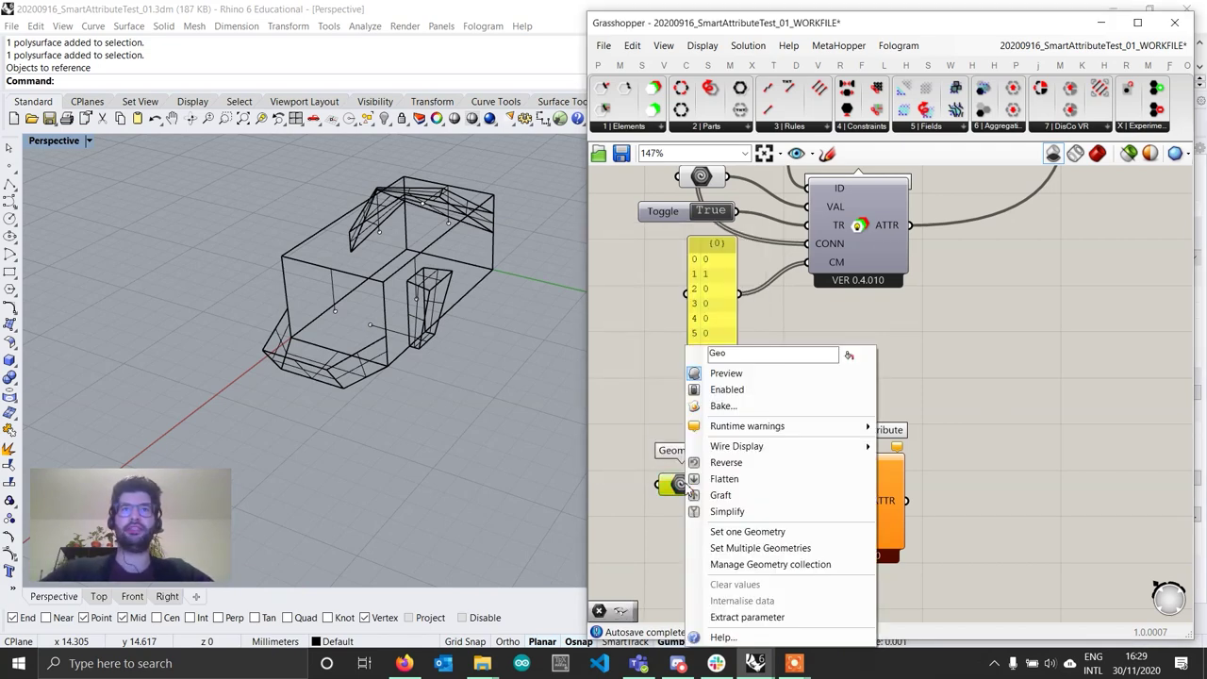
{"action": "left_click", "coordinate": [747, 531]}
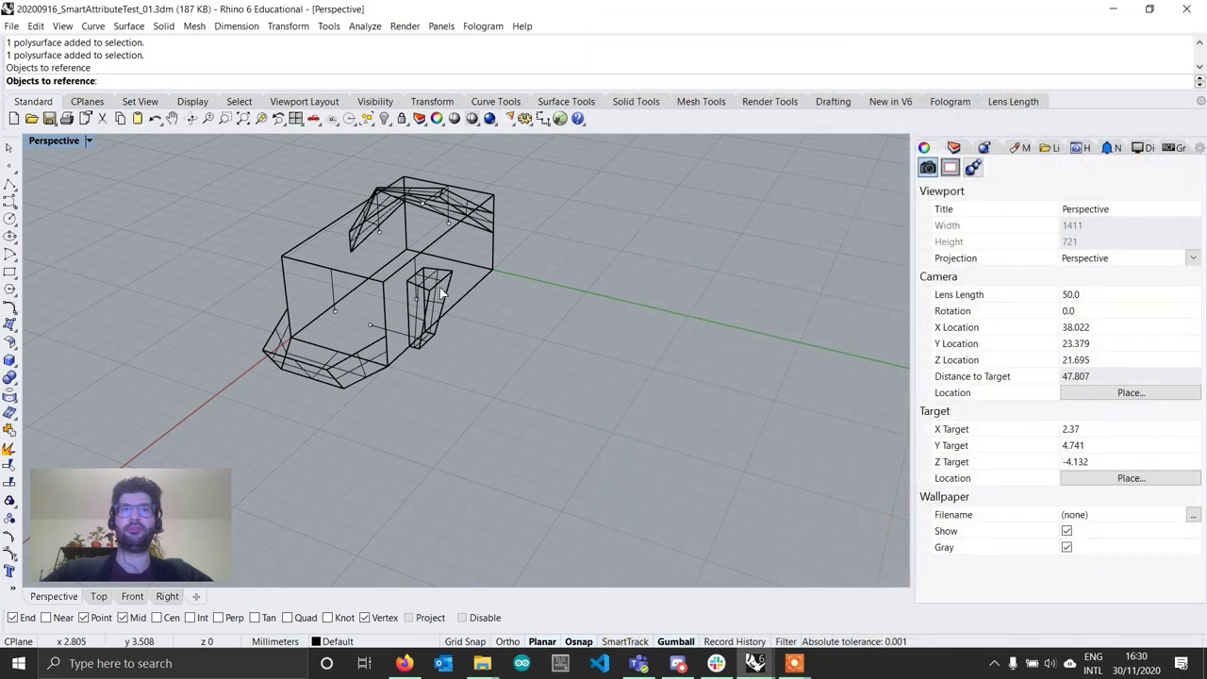
{"action": "left_click", "coordinate": [440, 290]}
{"action": "left_click", "coordinate": [492, 339]}
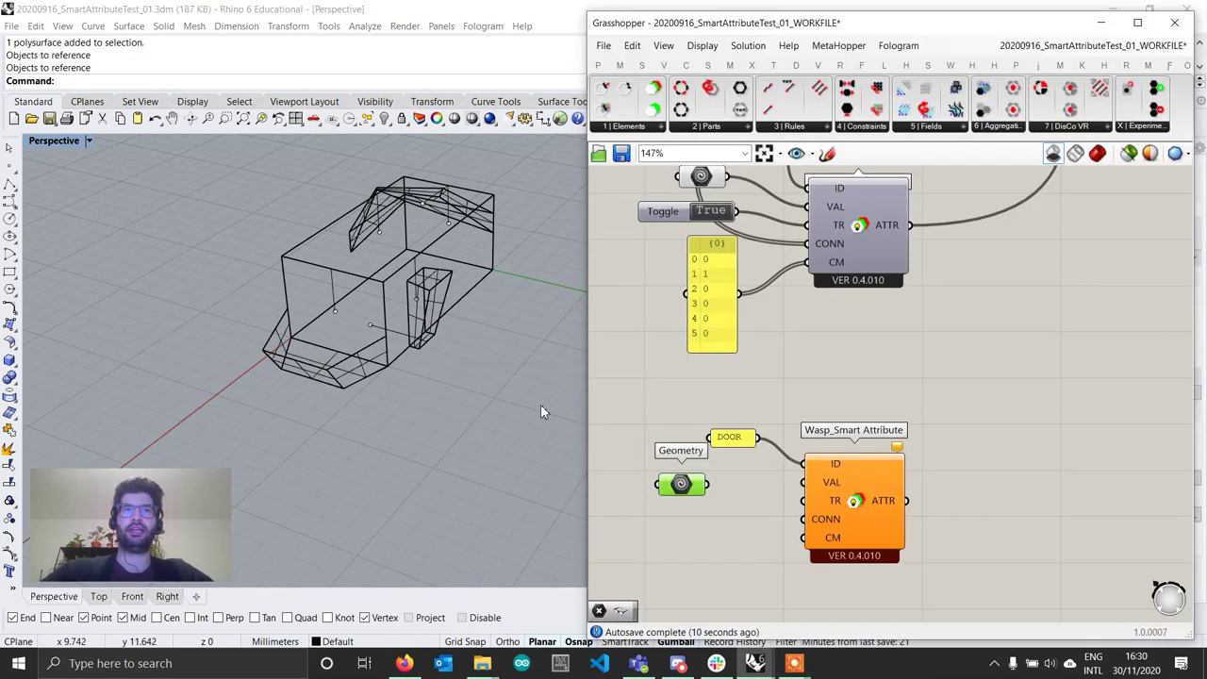
{"action": "left_click_drag", "start_coordinate": [707, 484], "coordinate": [802, 482]}
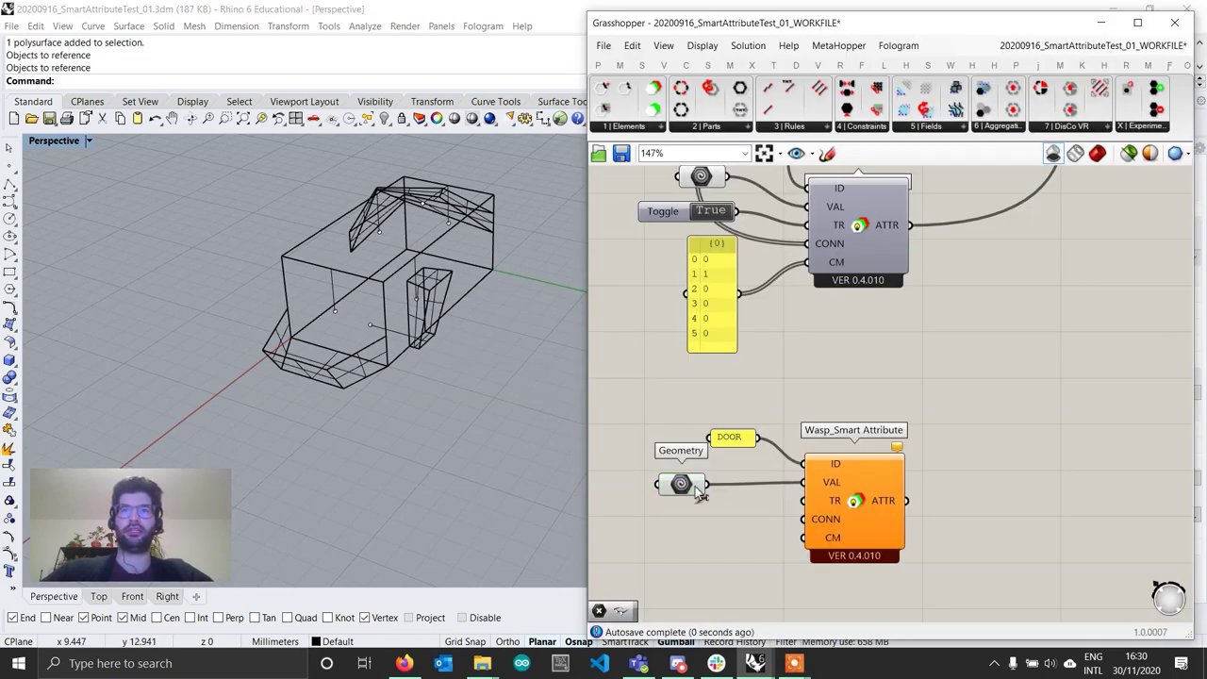
{"action": "left_click_drag", "start_coordinate": [677, 485], "coordinate": [669, 483]}
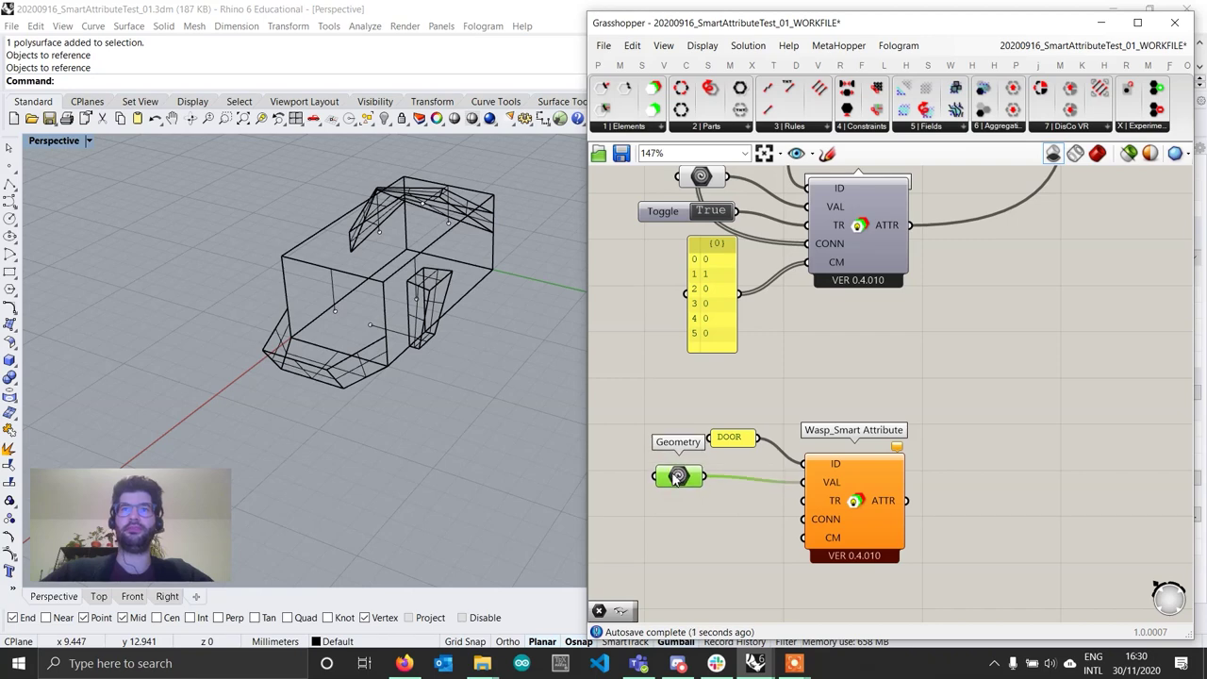
Step: Add a Boolean Toggle set to True, connect it to the DOOR attribute's TR input and tidy the input layout
{"action": "double_click", "coordinate": [689, 523]}
{"action": "type", "text": "t"}
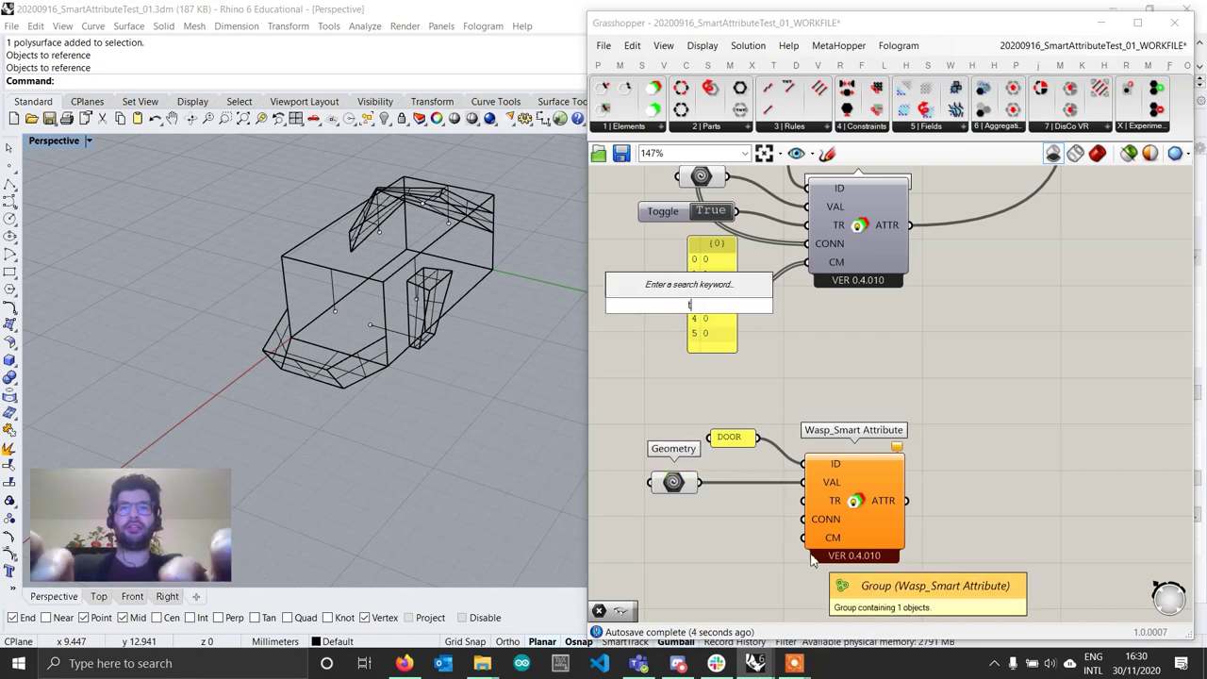
{"action": "type", "text": "oggle"}
{"action": "key", "text": "Return"}
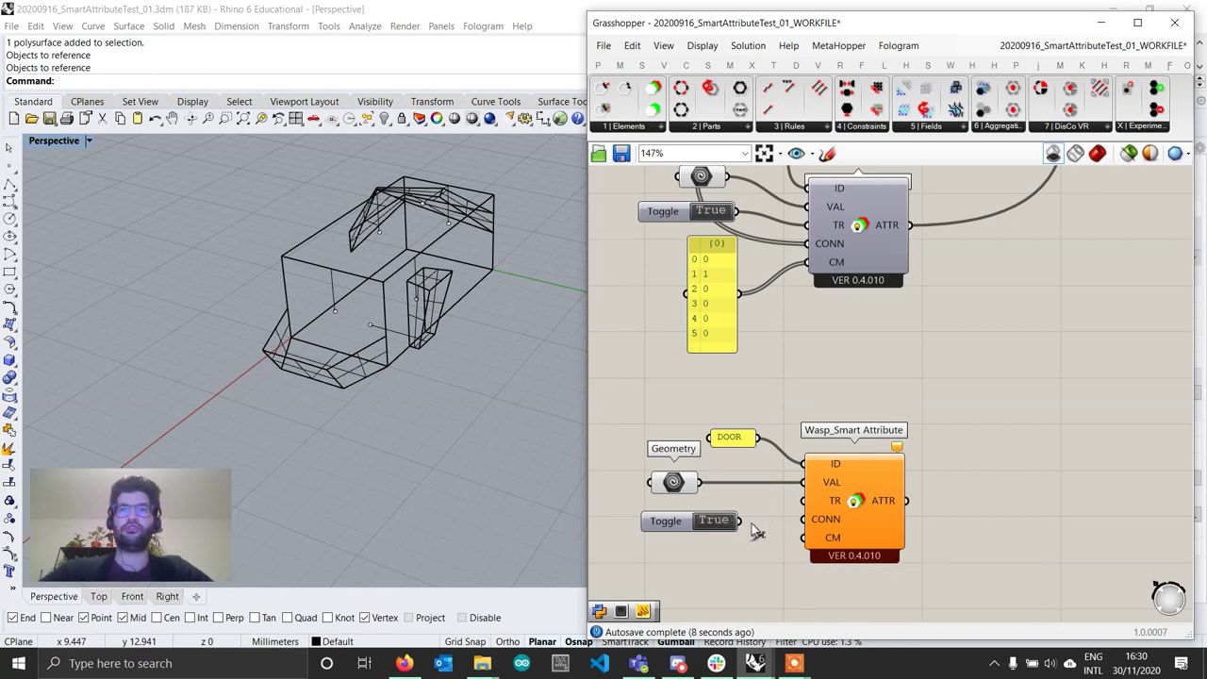
{"action": "left_click_drag", "start_coordinate": [803, 500], "coordinate": [664, 472]}
{"action": "left_click_drag", "start_coordinate": [706, 510], "coordinate": [702, 507]}
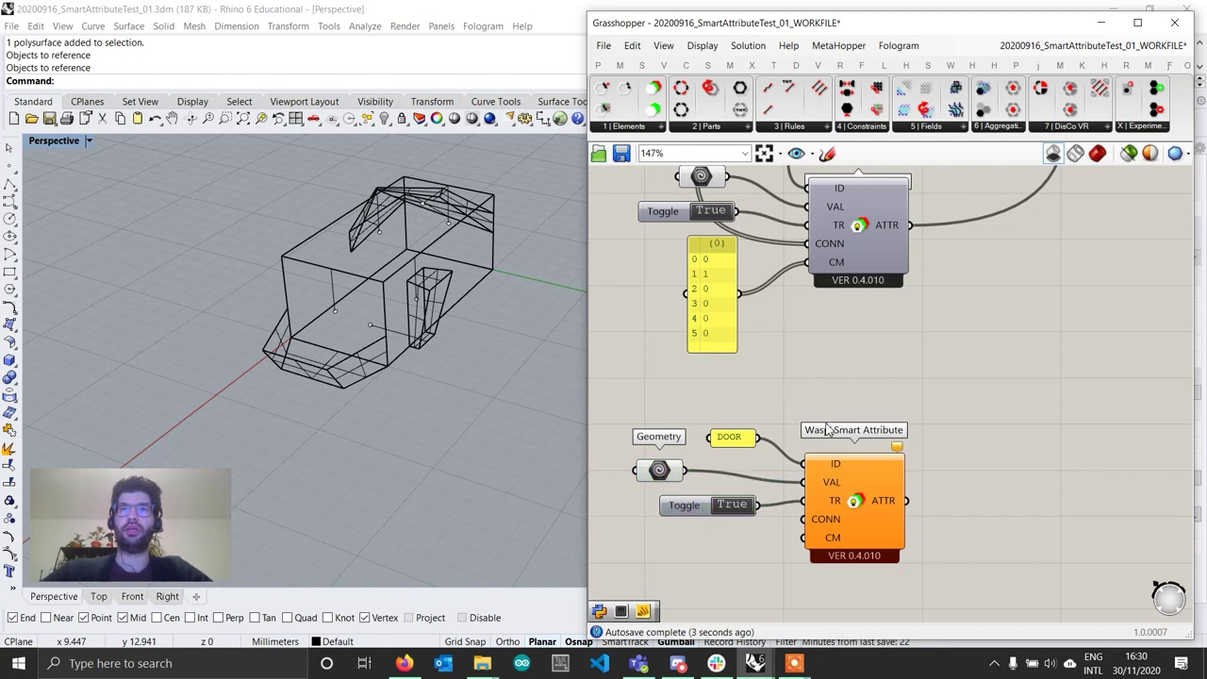
Step: Connect the merged connections to the CONN input of the DOOR smart attribute
{"action": "scroll", "coordinate": [758, 359], "scroll_direction": "down", "scroll_amount": 4}
{"action": "right_click_drag", "start_coordinate": [757, 355], "coordinate": [765, 465]}
{"action": "scroll", "coordinate": [761, 330], "scroll_direction": "down", "scroll_amount": 1}
{"action": "scroll", "coordinate": [742, 190], "scroll_direction": "up", "scroll_amount": 1}
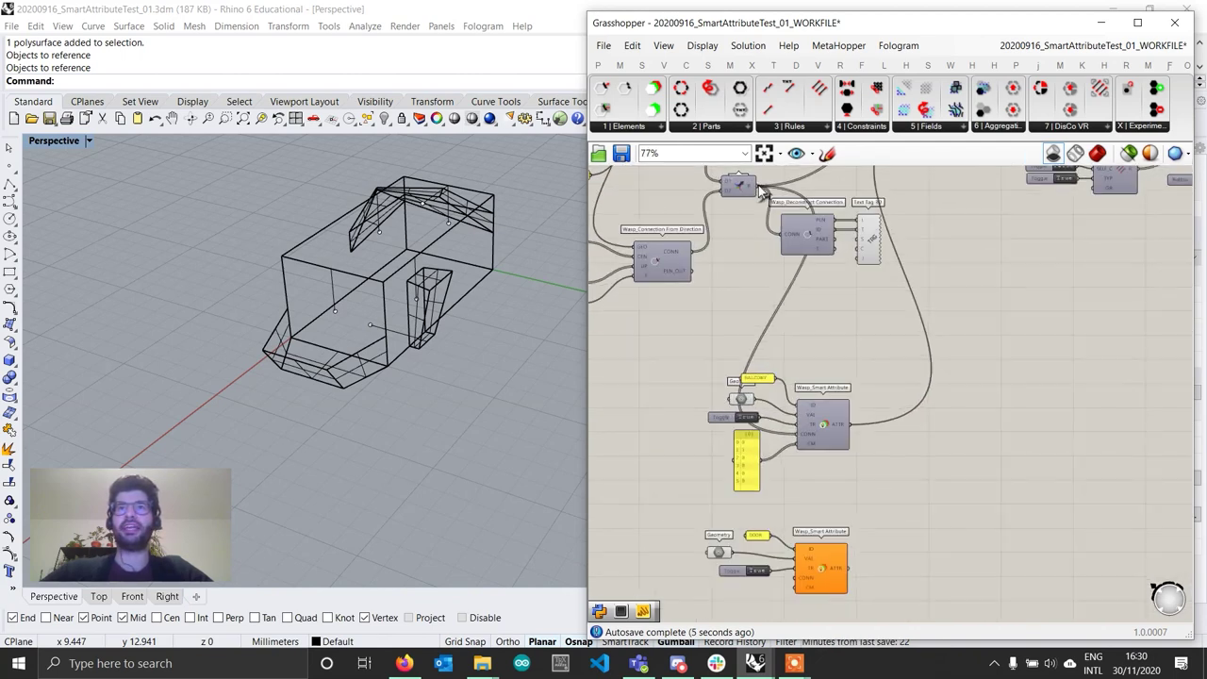
{"action": "left_click_drag", "start_coordinate": [760, 188], "coordinate": [809, 594]}
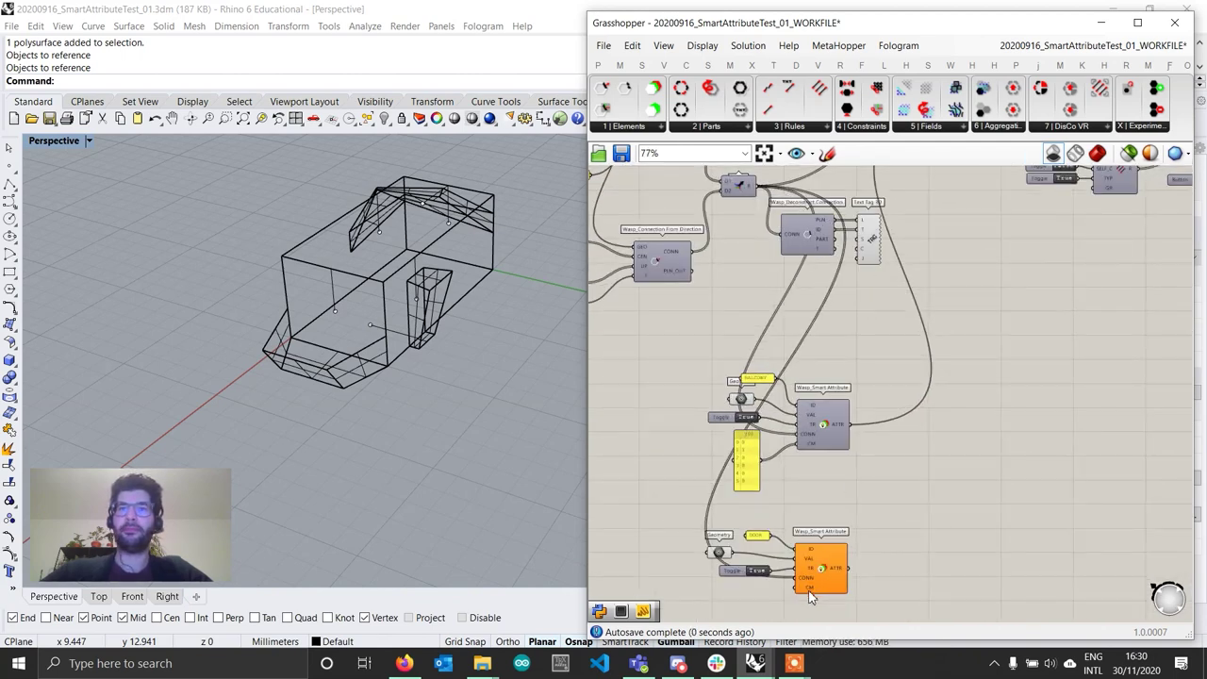
Step: Add a text panel beside the DOOR attribute's CM input, turn off its multiline data and narrow it
{"action": "scroll", "coordinate": [809, 594], "scroll_direction": "up", "scroll_amount": 4}
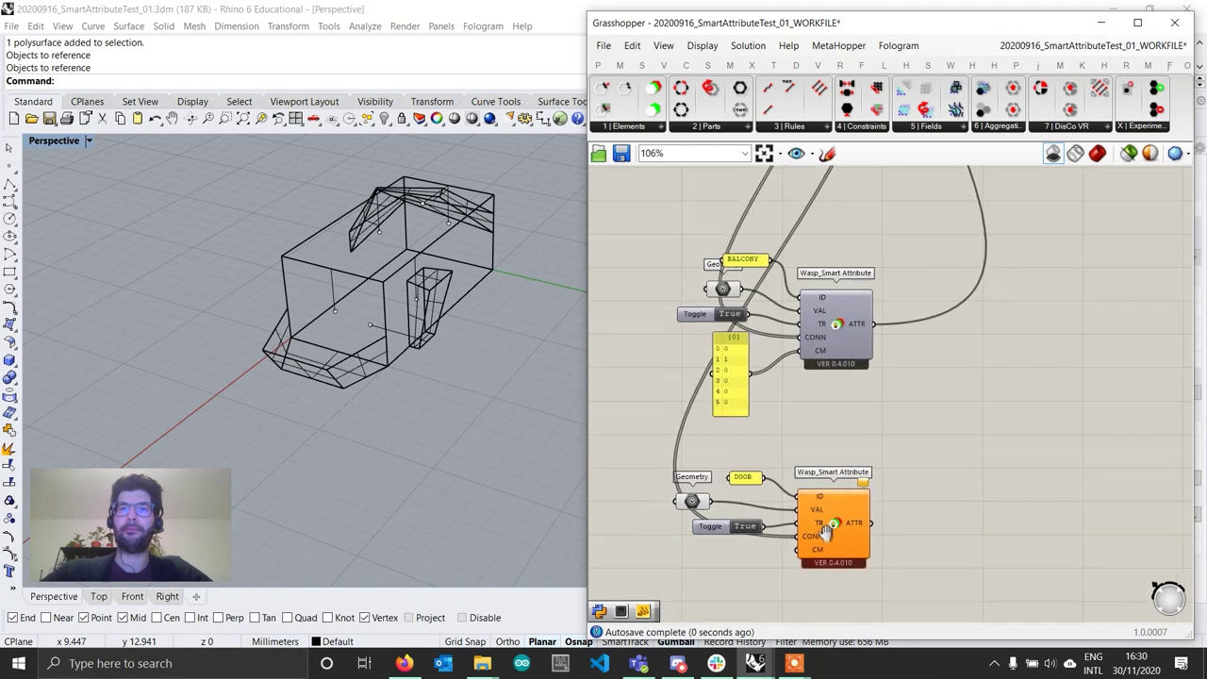
{"action": "double_click", "coordinate": [729, 553]}
{"action": "type", "text": "panel"}
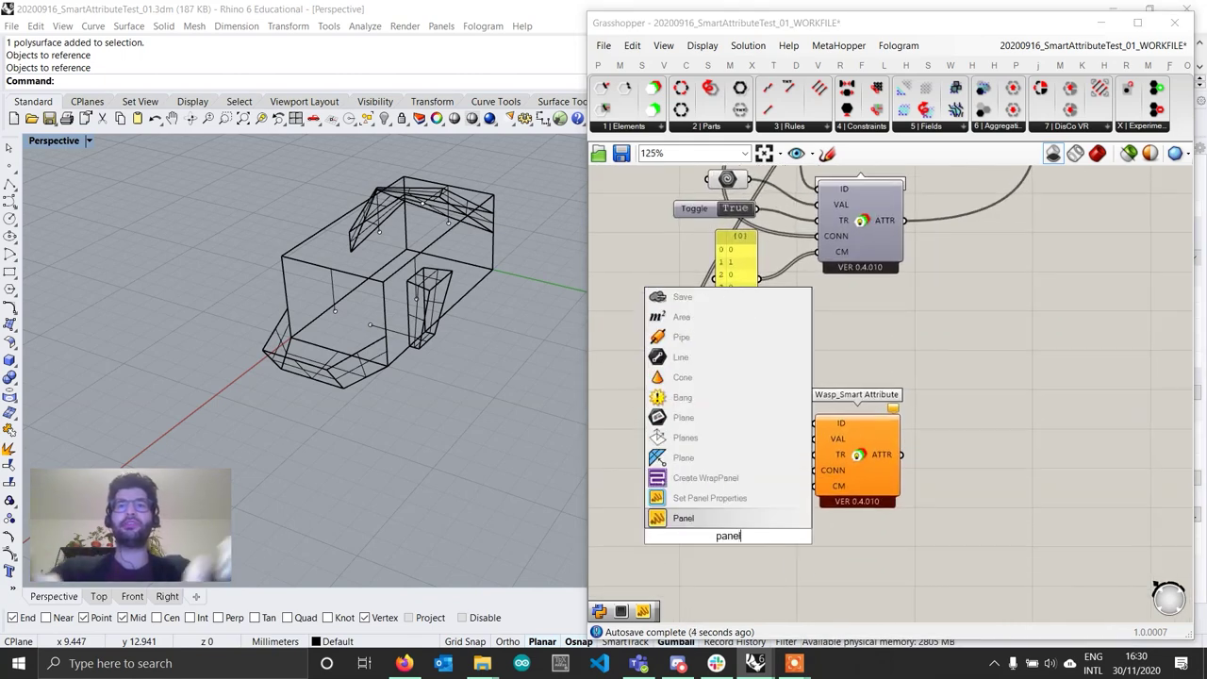
{"action": "key", "text": "Return"}
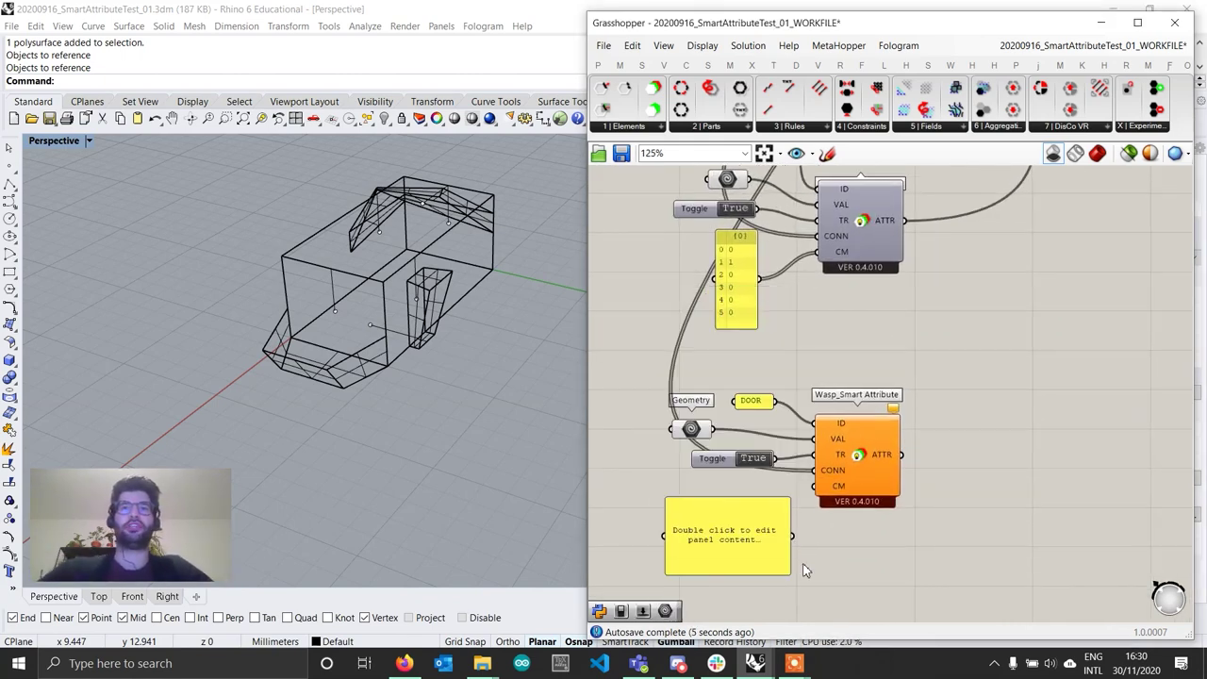
{"action": "right_click", "coordinate": [768, 528]}
{"action": "left_click", "coordinate": [817, 344]}
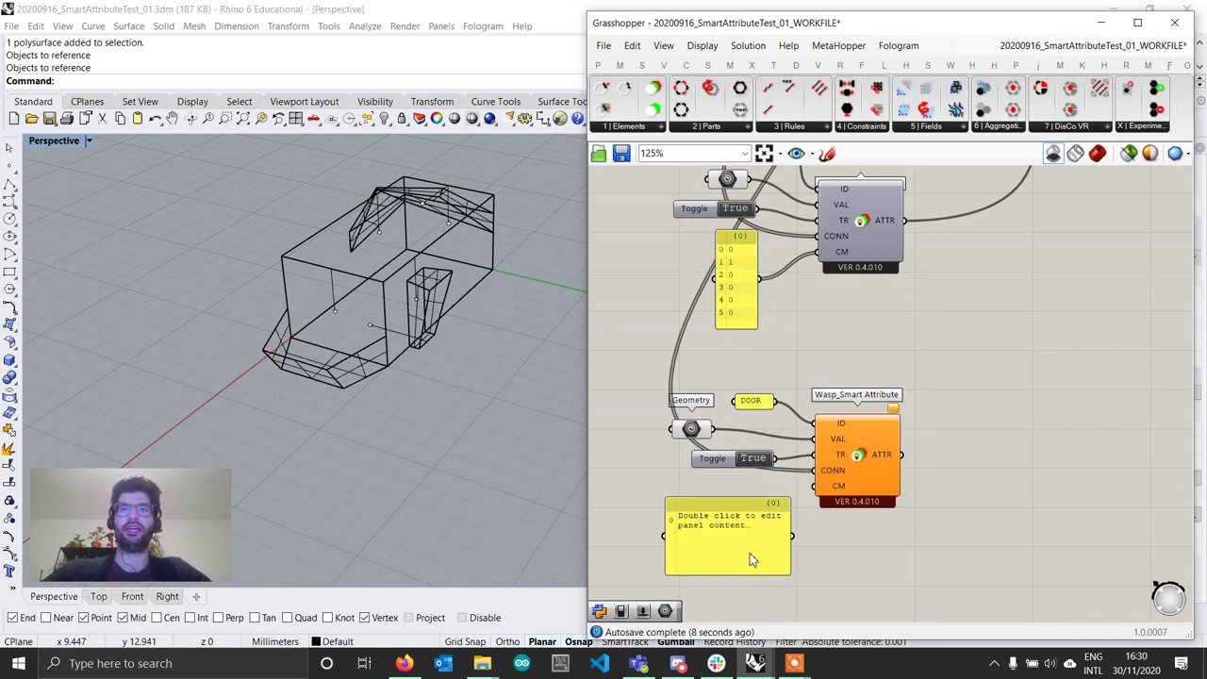
{"action": "left_click_drag", "start_coordinate": [792, 521], "coordinate": [739, 533]}
Step: Restore the shaded Grasshopper preview and hide the preview of the part geometry, mesh and attribute components after the aggregation
{"action": "scroll", "coordinate": [769, 424], "scroll_direction": "down", "scroll_amount": 6}
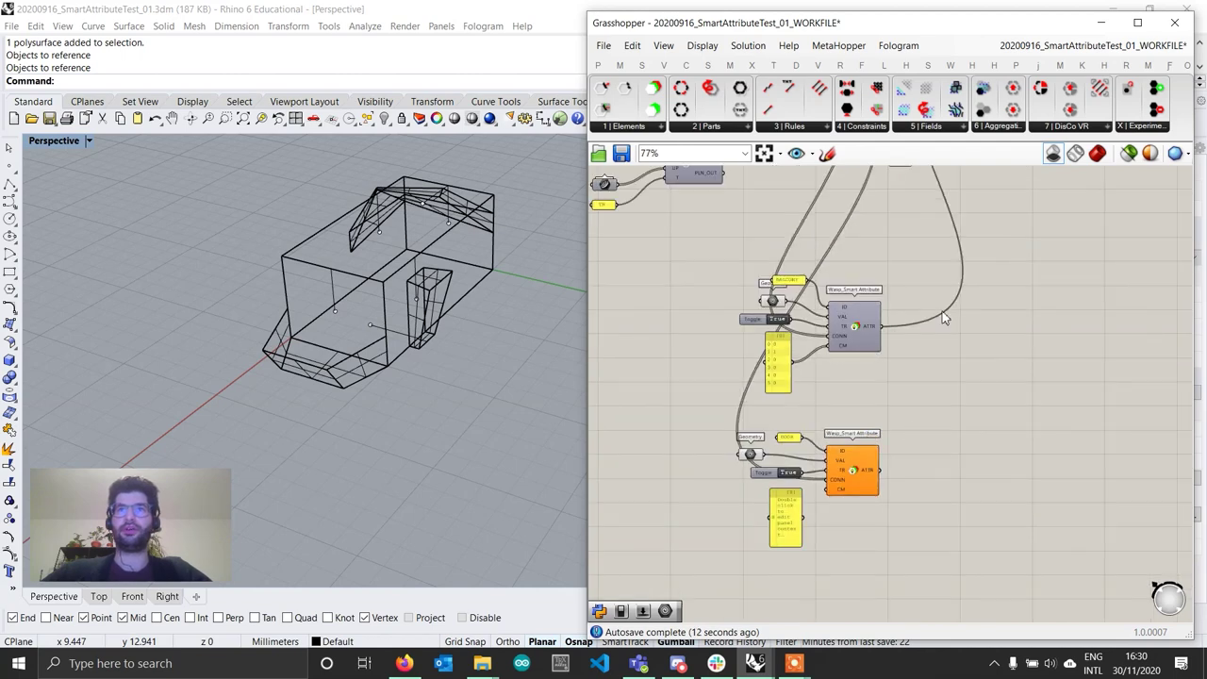
{"action": "right_click_drag", "start_coordinate": [972, 354], "coordinate": [915, 399]}
{"action": "left_click", "coordinate": [1102, 154]}
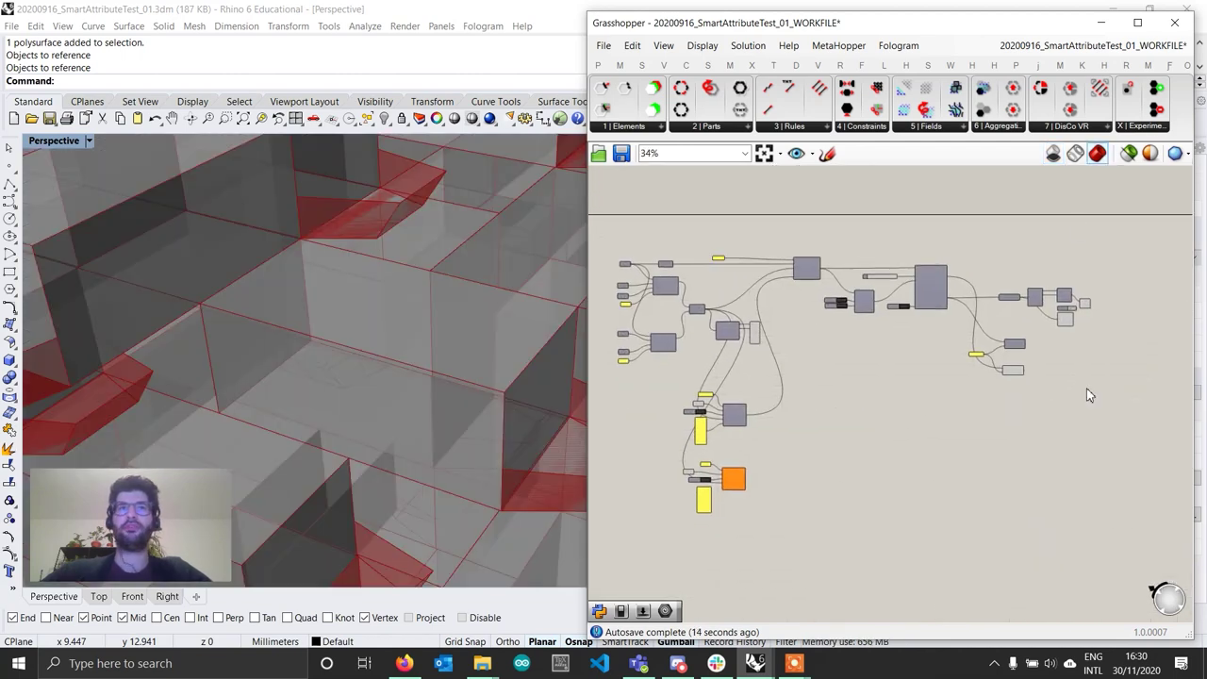
{"action": "scroll", "coordinate": [1101, 469], "scroll_direction": "up", "scroll_amount": 2}
{"action": "left_click_drag", "start_coordinate": [1101, 468], "coordinate": [853, 215]}
{"action": "right_click", "coordinate": [852, 215]}
{"action": "left_click", "coordinate": [892, 235]}
{"action": "left_click", "coordinate": [972, 271]}
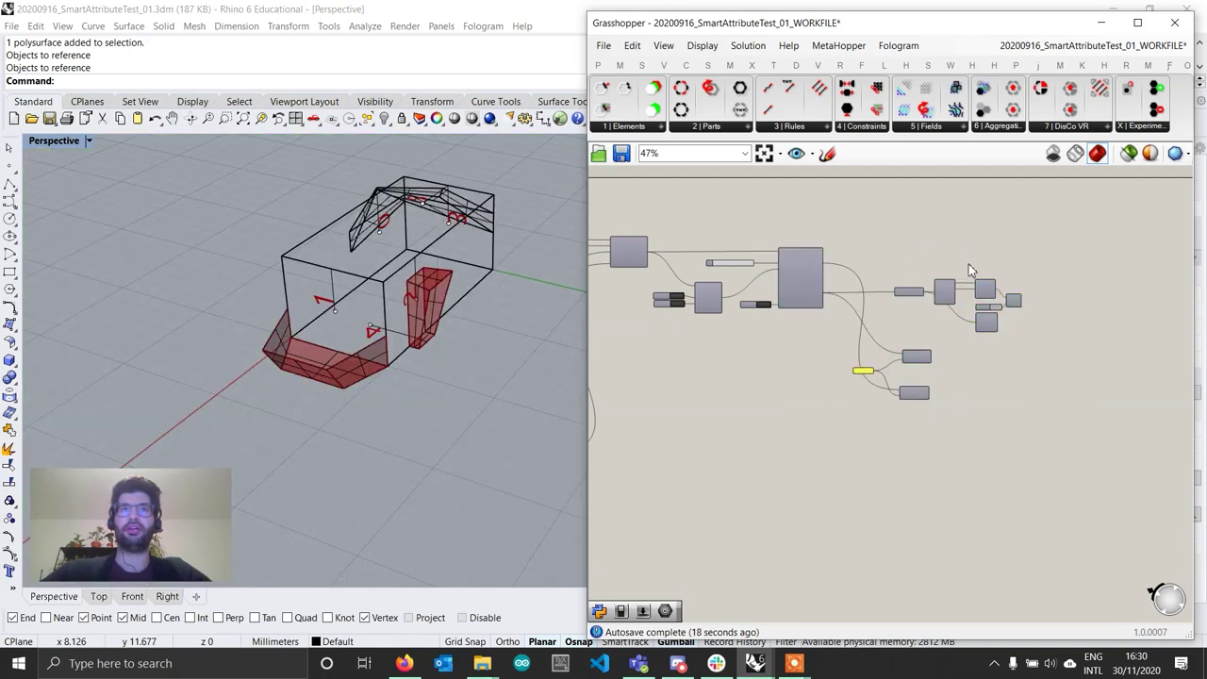
Step: Examine the base module's numbered connections to identify which ones relate to the door frame
{"action": "scroll", "coordinate": [396, 376], "scroll_direction": "down", "scroll_amount": 1}
{"action": "right_click_drag", "start_coordinate": [821, 412], "coordinate": [1123, 377]}
{"action": "scroll", "coordinate": [650, 475], "scroll_direction": "up", "scroll_amount": 1}
{"action": "scroll", "coordinate": [462, 342], "scroll_direction": "up", "scroll_amount": 6}
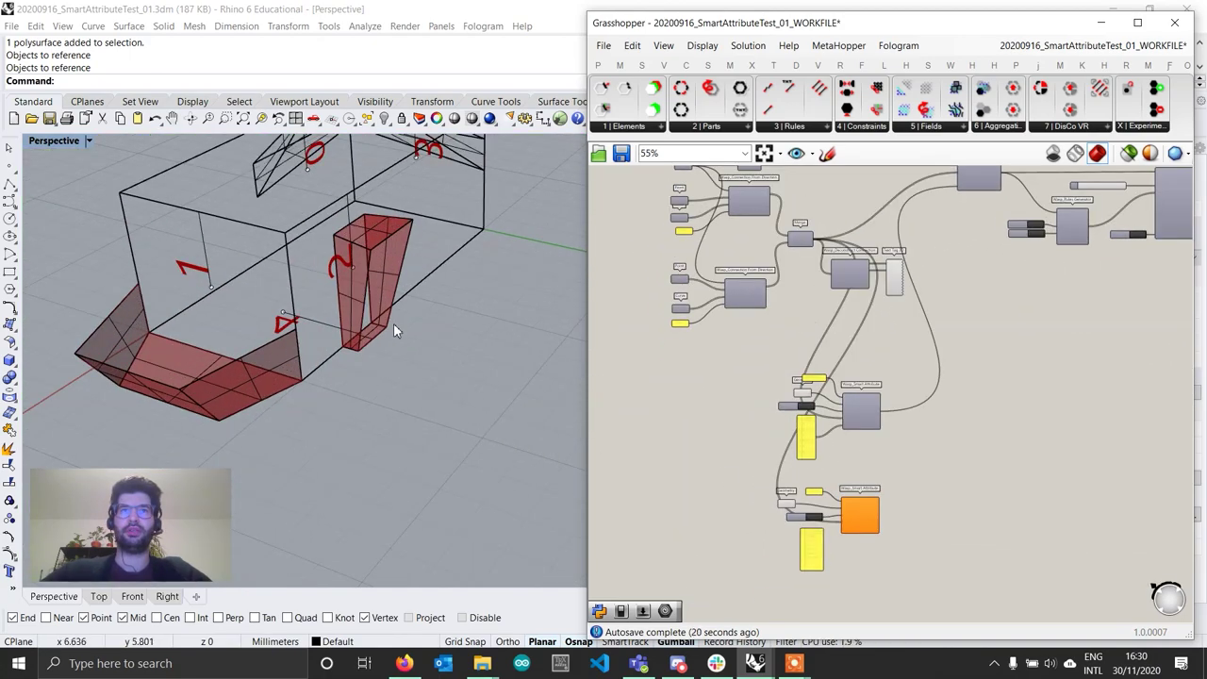
{"action": "right_click_drag", "start_coordinate": [393, 322], "coordinate": [343, 431]}
{"action": "scroll", "coordinate": [375, 287], "scroll_direction": "down", "scroll_amount": 3}
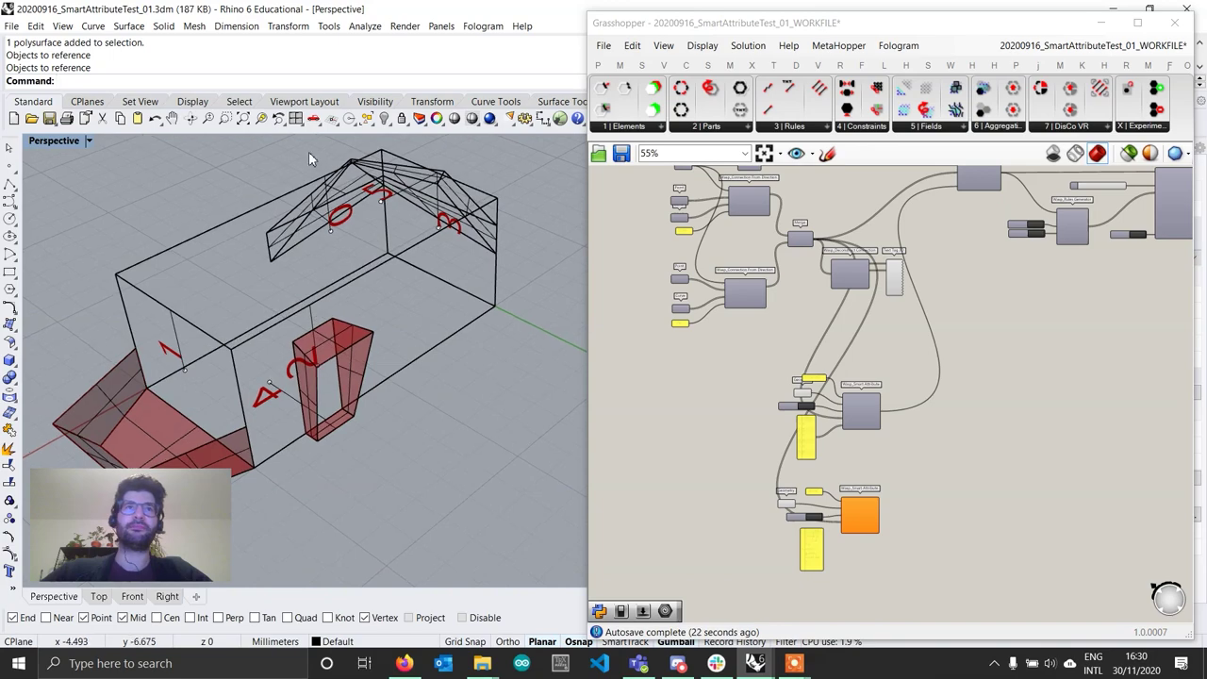
Step: Fill the panel beside the DOOR attribute with the lines 0, 0, -1, 0, 0, 0 and connect it to the attribute's CM input
{"action": "right_click_drag", "start_coordinate": [237, 347], "coordinate": [380, 311]}
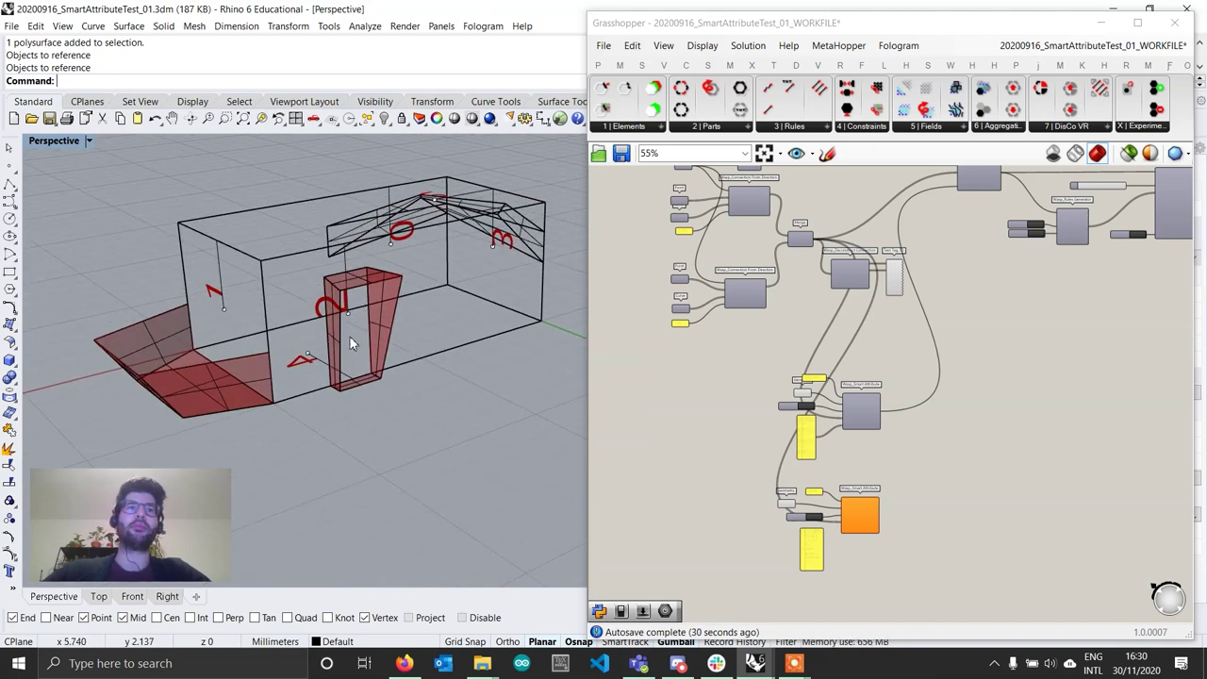
{"action": "scroll", "coordinate": [354, 341], "scroll_direction": "up", "scroll_amount": 2}
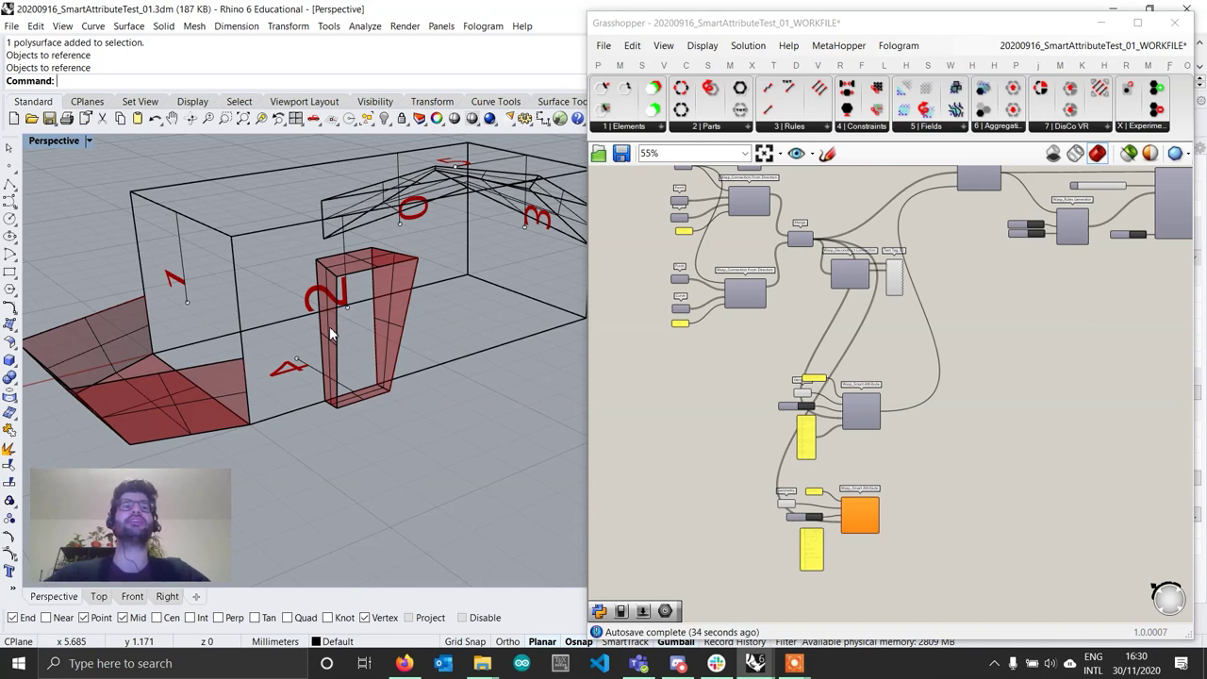
{"action": "scroll", "coordinate": [840, 568], "scroll_direction": "up", "scroll_amount": 5}
{"action": "right_click_drag", "start_coordinate": [840, 568], "coordinate": [842, 491]}
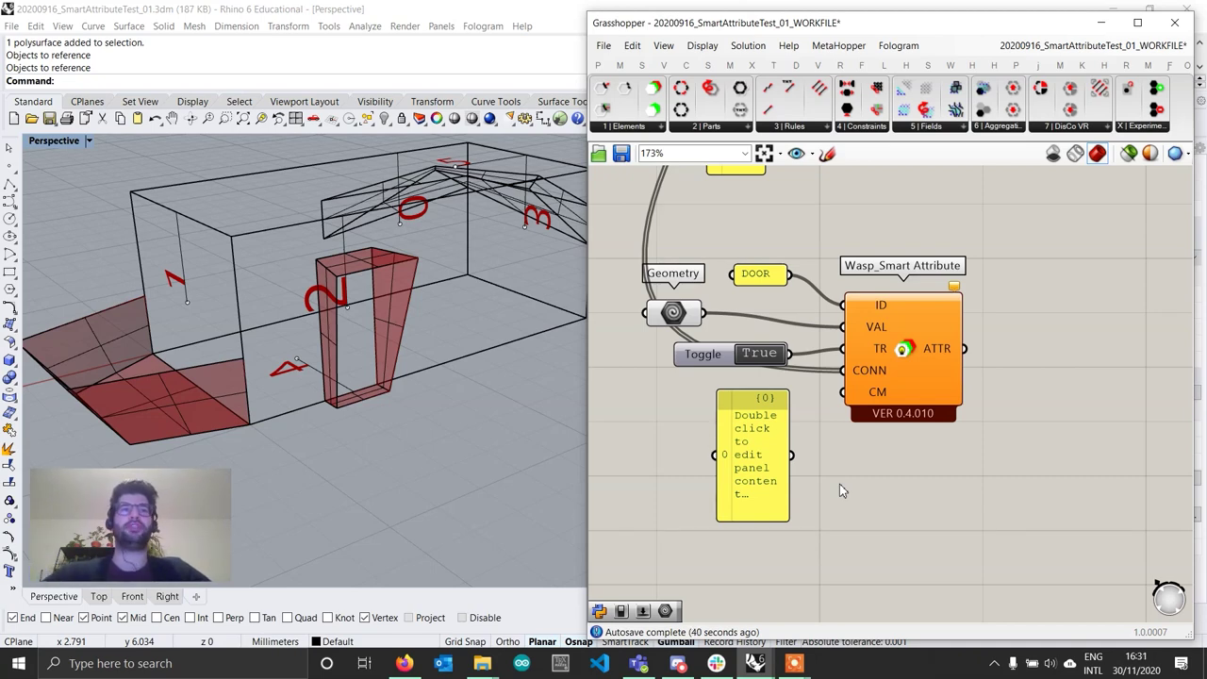
{"action": "double_click", "coordinate": [773, 443]}
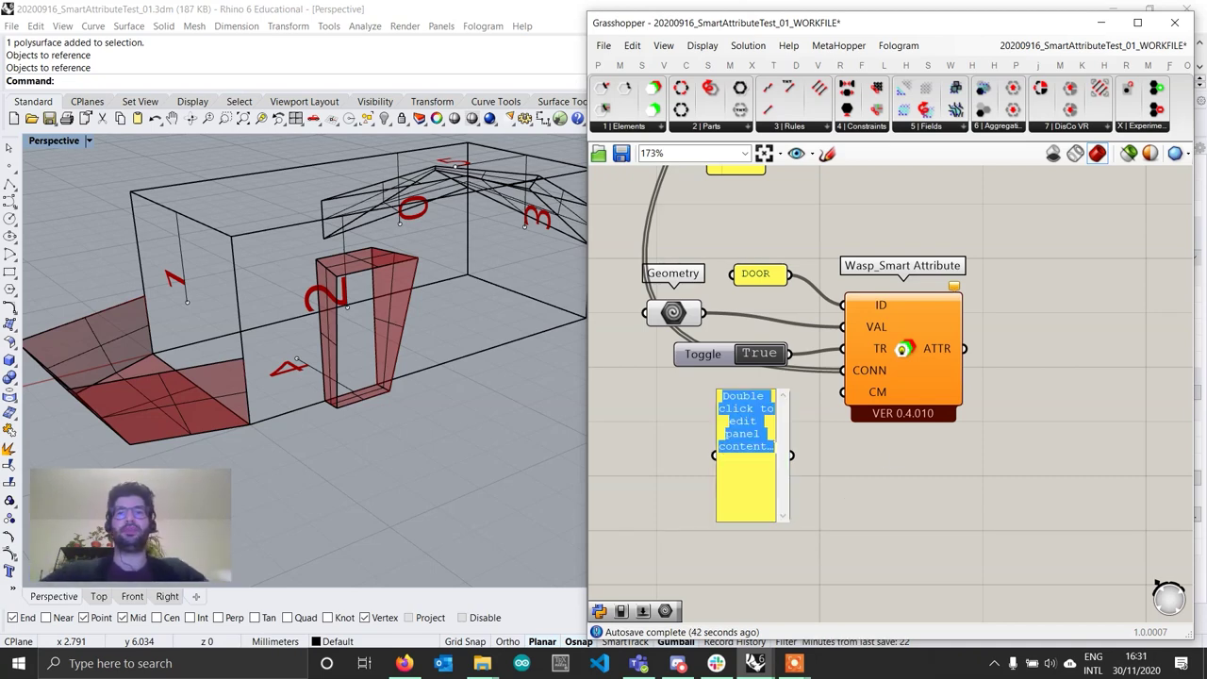
{"action": "type", "text": "0"}
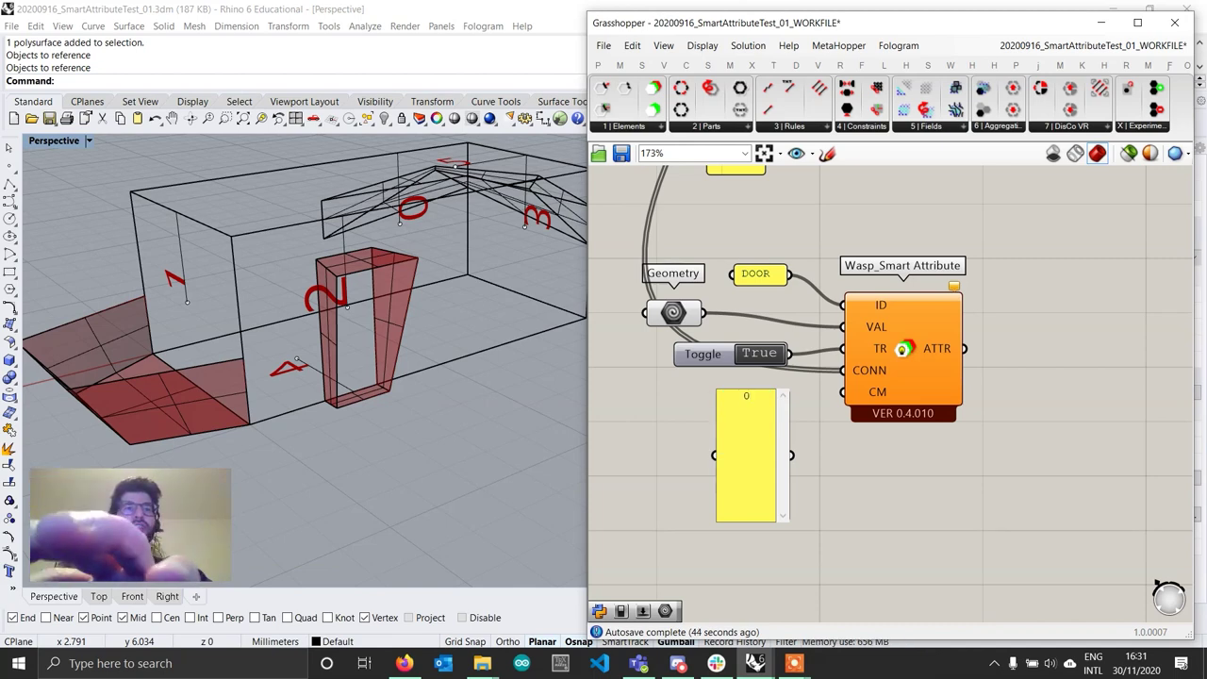
{"action": "key", "text": "Return"}
{"action": "type", "text": "0"}
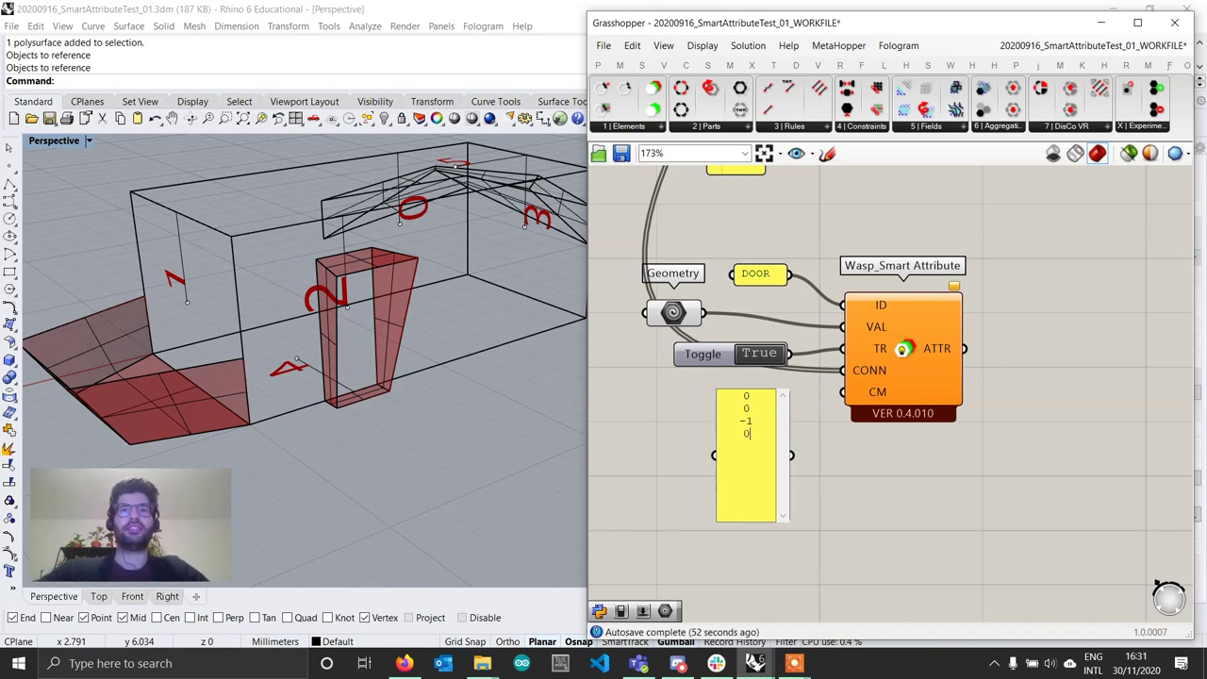
{"action": "key", "text": "Return"}
{"action": "type", "text": "0"}
{"action": "key", "text": "Return"}
{"action": "type", "text": "0"}
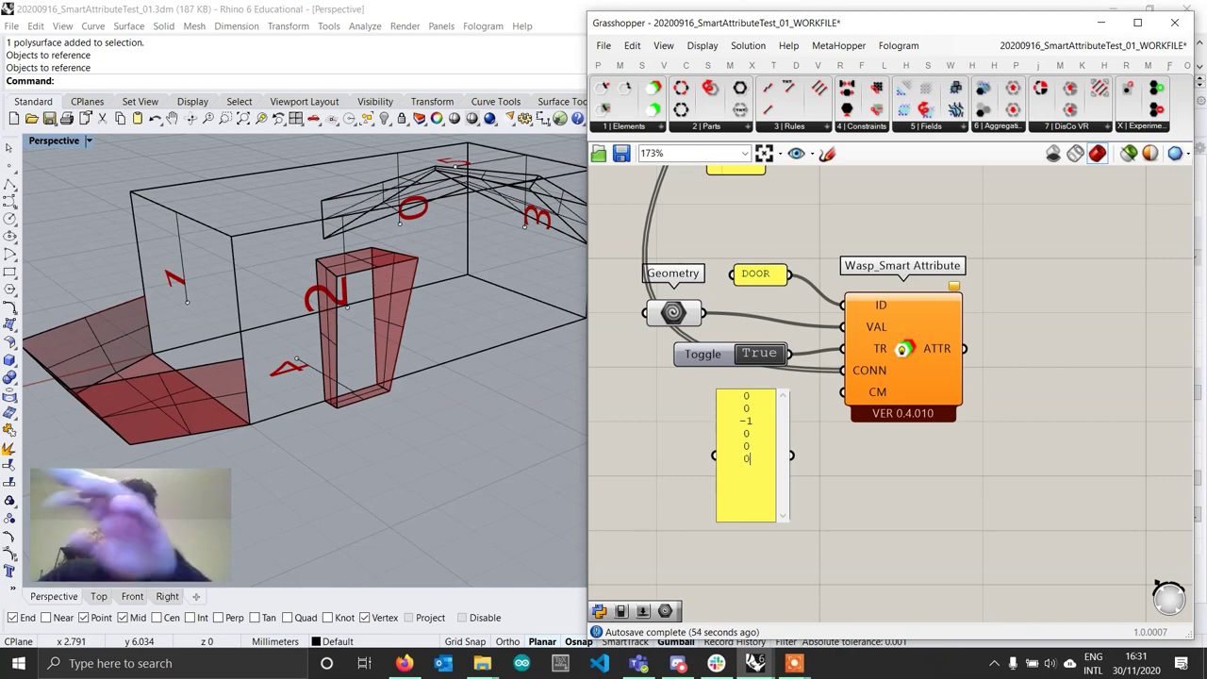
{"action": "left_click", "coordinate": [877, 441]}
{"action": "left_click_drag", "start_coordinate": [792, 455], "coordinate": [845, 391]}
{"action": "scroll", "coordinate": [880, 431], "scroll_direction": "down", "scroll_amount": 3}
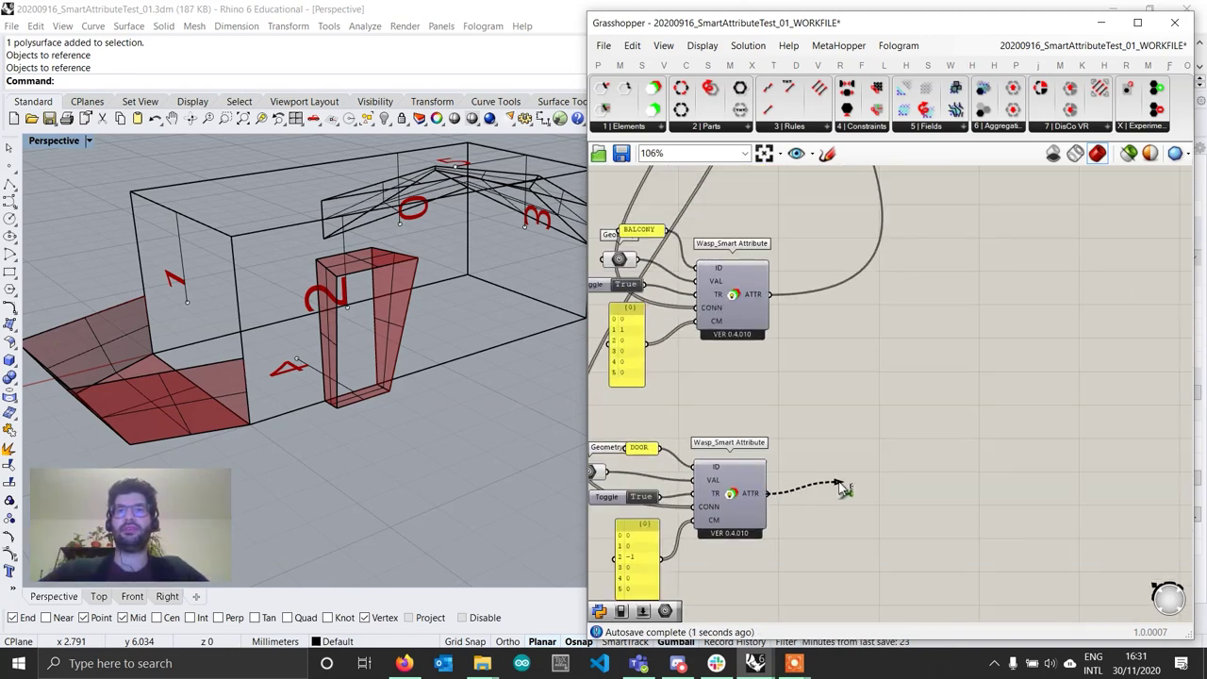
{"action": "scroll", "coordinate": [839, 483], "scroll_direction": "down", "scroll_amount": 4}
{"action": "left_click_drag", "start_coordinate": [839, 482], "coordinate": [932, 187], "text": "shift"}
{"action": "scroll", "coordinate": [932, 434], "scroll_direction": "down", "scroll_amount": 2}
{"action": "scroll", "coordinate": [931, 183], "scroll_direction": "up", "scroll_amount": 5}
{"action": "middle_click", "coordinate": [931, 181]}
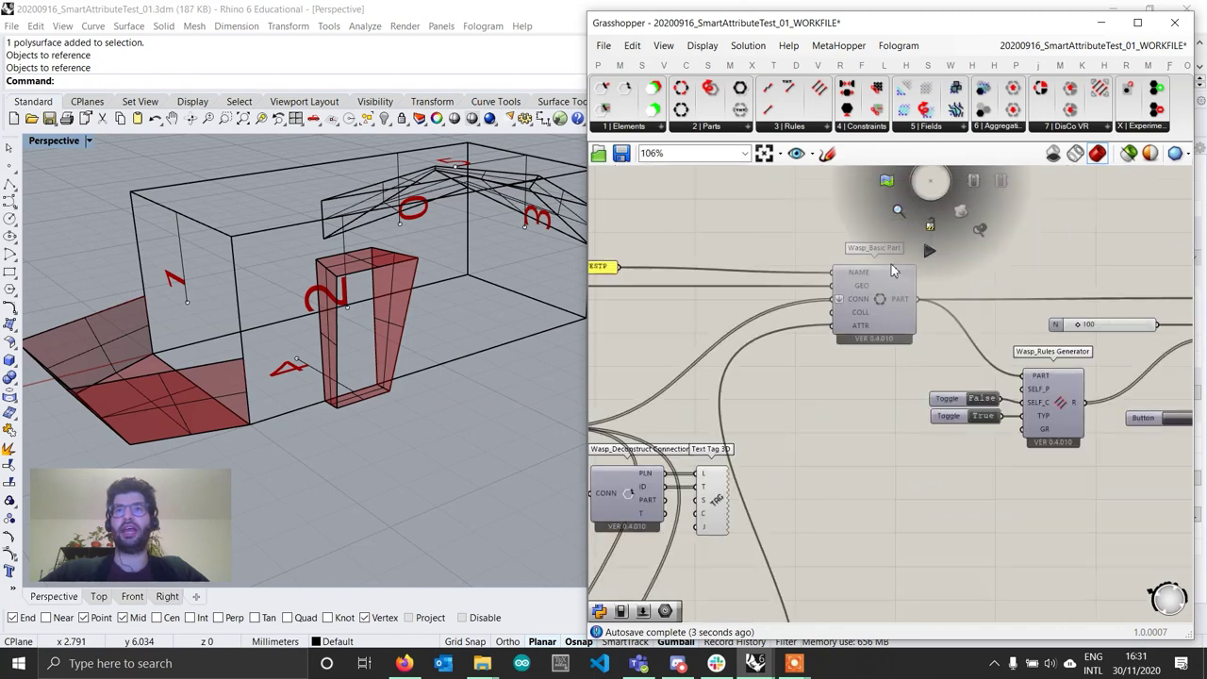
{"action": "scroll", "coordinate": [811, 425], "scroll_direction": "down", "scroll_amount": 3}
{"action": "right_click_drag", "start_coordinate": [815, 467], "coordinate": [790, 315]}
{"action": "scroll", "coordinate": [712, 589], "scroll_direction": "up", "scroll_amount": 2}
{"action": "left_click_drag", "start_coordinate": [709, 583], "coordinate": [820, 375], "text": "shift"}
{"action": "scroll", "coordinate": [769, 576], "scroll_direction": "down", "scroll_amount": 6}
{"action": "scroll", "coordinate": [817, 379], "scroll_direction": "up", "scroll_amount": 3}
{"action": "middle_click", "coordinate": [821, 375]}
{"action": "scroll", "coordinate": [809, 404], "scroll_direction": "up", "scroll_amount": 3}
{"action": "scroll", "coordinate": [727, 422], "scroll_direction": "down", "scroll_amount": 5}
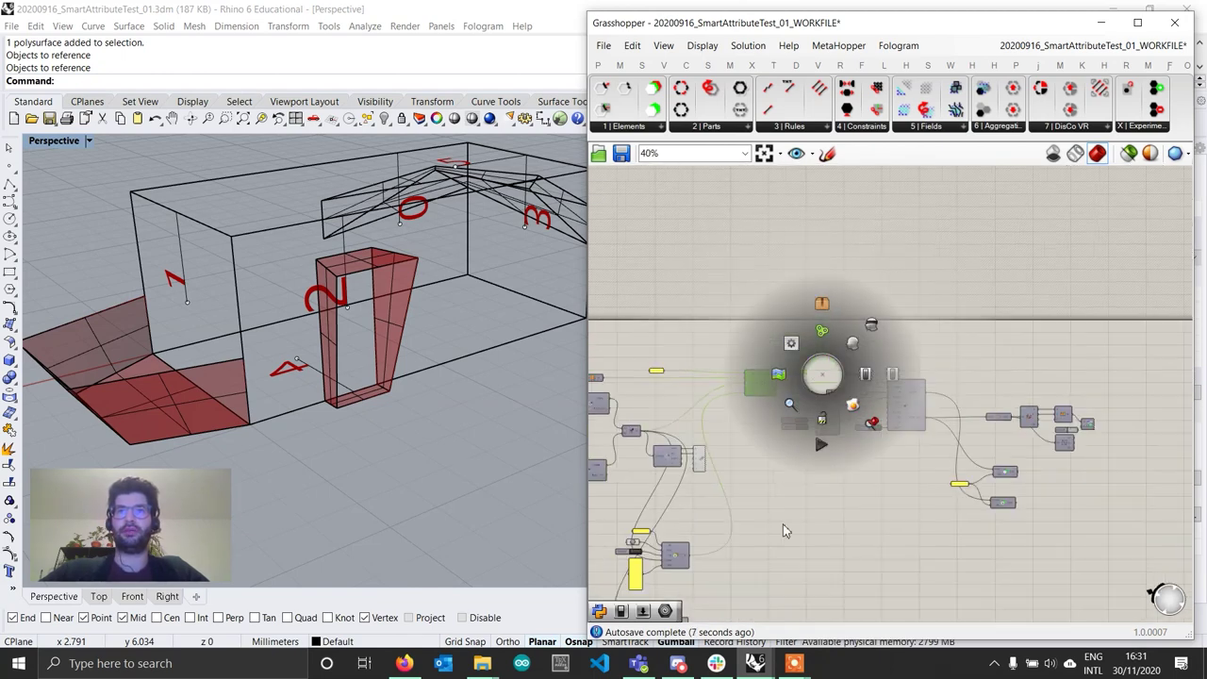
{"action": "right_click", "coordinate": [816, 550]}
Step: Connect the DOOR smart attribute's ATTR output to the Basic Part's ATTR input, keeping the existing BALCONY connection
{"action": "right_click_drag", "start_coordinate": [691, 566], "coordinate": [717, 446]}
{"action": "scroll", "coordinate": [722, 510], "scroll_direction": "up", "scroll_amount": 4}
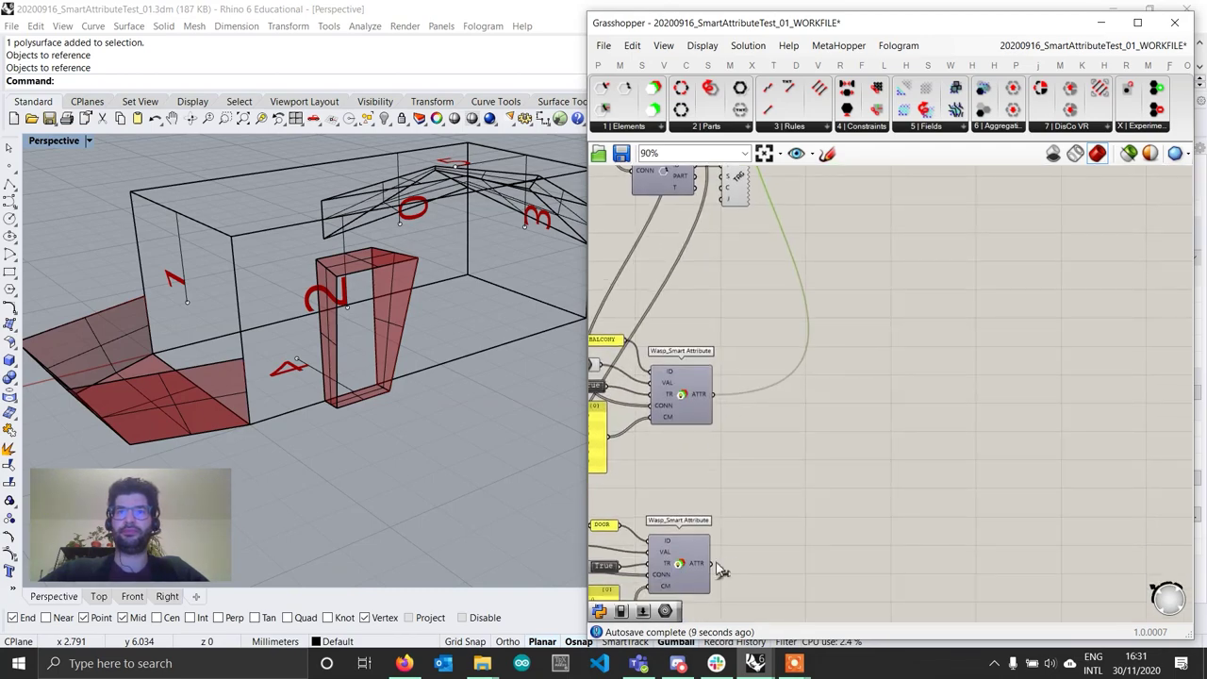
{"action": "scroll", "coordinate": [807, 541], "scroll_direction": "down", "scroll_amount": 4}
{"action": "left_click_drag", "start_coordinate": [799, 550], "coordinate": [793, 291], "text": "shift"}
{"action": "scroll", "coordinate": [842, 339], "scroll_direction": "up", "scroll_amount": 3}
{"action": "scroll", "coordinate": [793, 295], "scroll_direction": "down", "scroll_amount": 1}
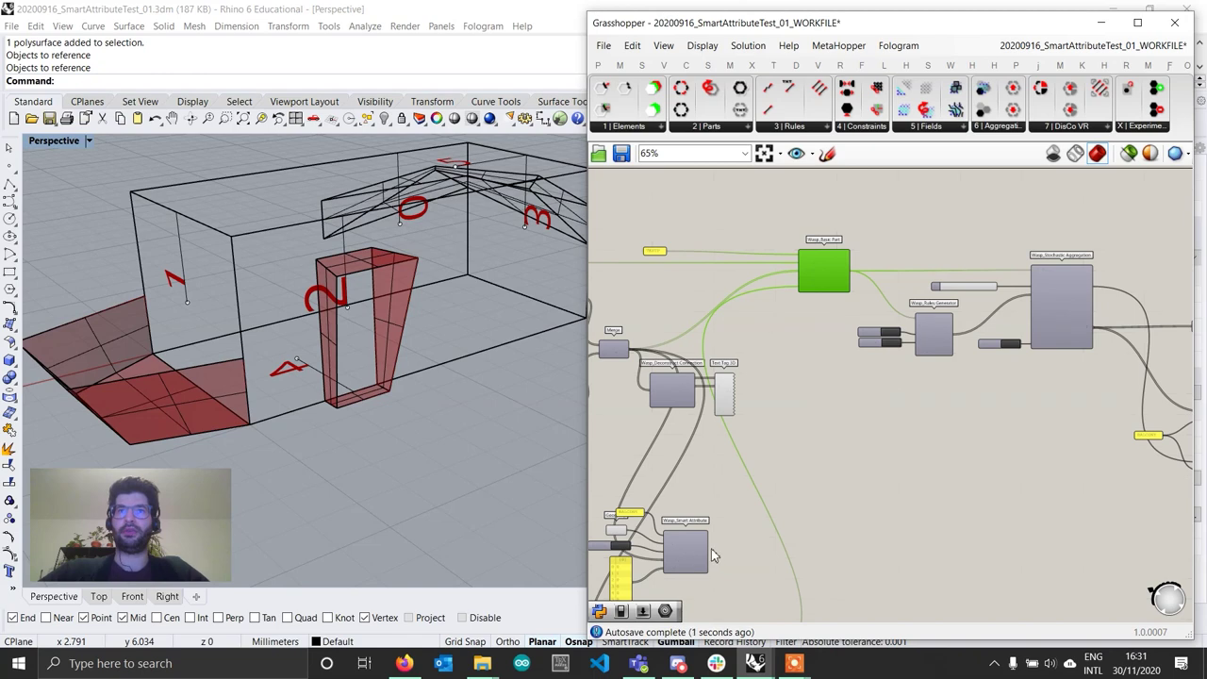
{"action": "scroll", "coordinate": [711, 555], "scroll_direction": "up", "scroll_amount": 1}
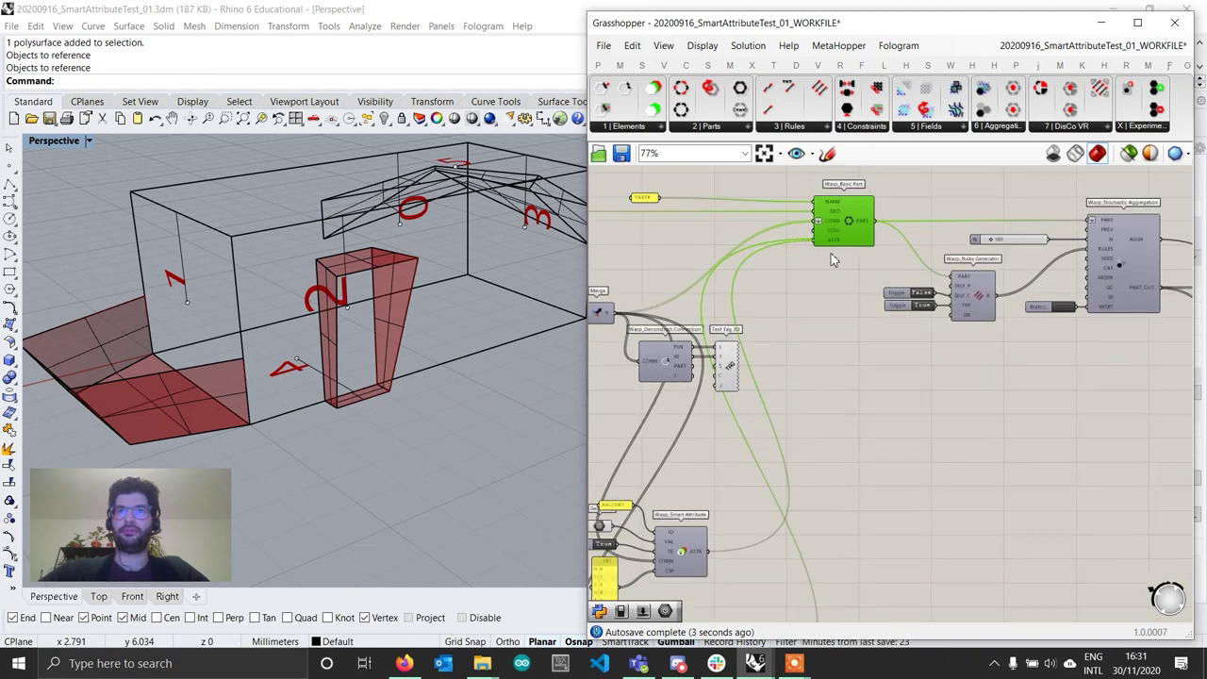
{"action": "scroll", "coordinate": [823, 239], "scroll_direction": "up", "scroll_amount": 5}
{"action": "scroll", "coordinate": [804, 267], "scroll_direction": "down", "scroll_amount": 5}
Step: Turn on the preview of the Custom Preview component to display the aggregated modules as shaded meshes
{"action": "right_click_drag", "start_coordinate": [1024, 377], "coordinate": [689, 377]}
{"action": "scroll", "coordinate": [719, 332], "scroll_direction": "up", "scroll_amount": 2}
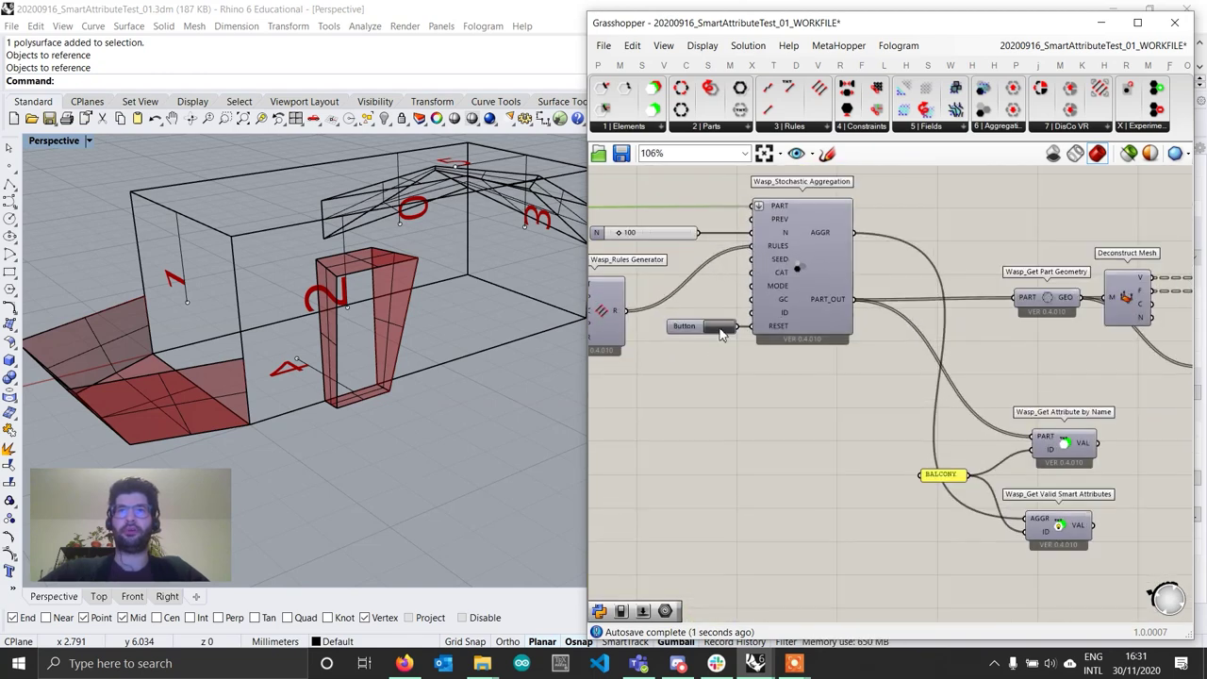
{"action": "right_click_drag", "start_coordinate": [1093, 524], "coordinate": [828, 416]}
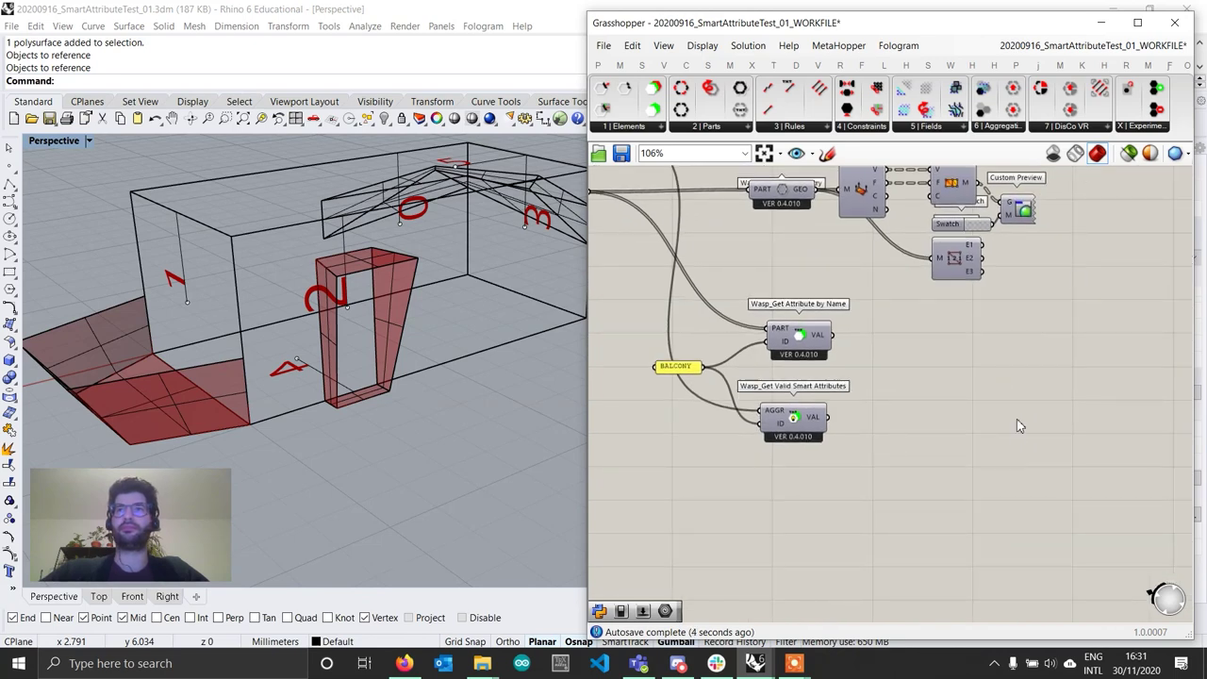
{"action": "right_click_drag", "start_coordinate": [1016, 426], "coordinate": [964, 472]}
{"action": "left_click", "coordinate": [732, 483]}
{"action": "left_click", "coordinate": [902, 307], "text": "shift"}
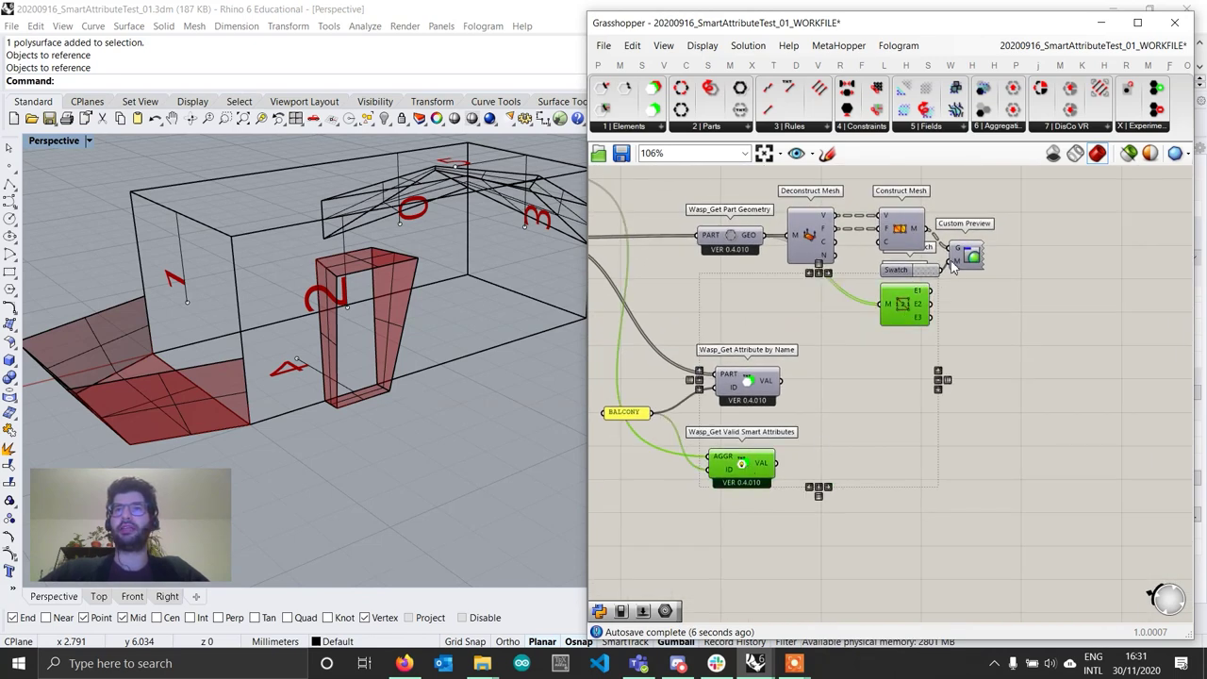
{"action": "left_click", "coordinate": [967, 257], "text": "shift"}
{"action": "right_click", "coordinate": [968, 256]}
{"action": "left_click", "coordinate": [1012, 286]}
{"action": "left_click", "coordinate": [985, 425]}
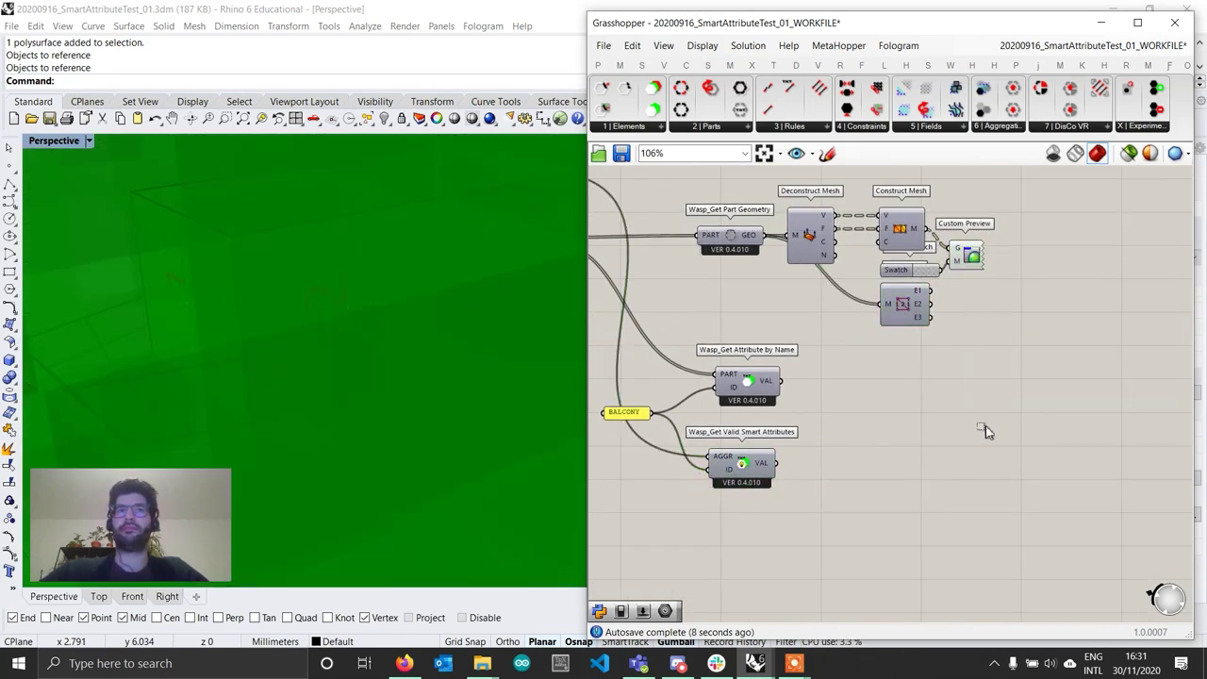
{"action": "scroll", "coordinate": [455, 356], "scroll_direction": "down", "scroll_amount": 10}
{"action": "right_click_drag", "start_coordinate": [456, 355], "coordinate": [485, 341]}
Step: Turn on the preview of the BALCONY Get Valid Smart Attributes component and highlight its geometry in the aggregation
{"action": "left_click", "coordinate": [741, 485]}
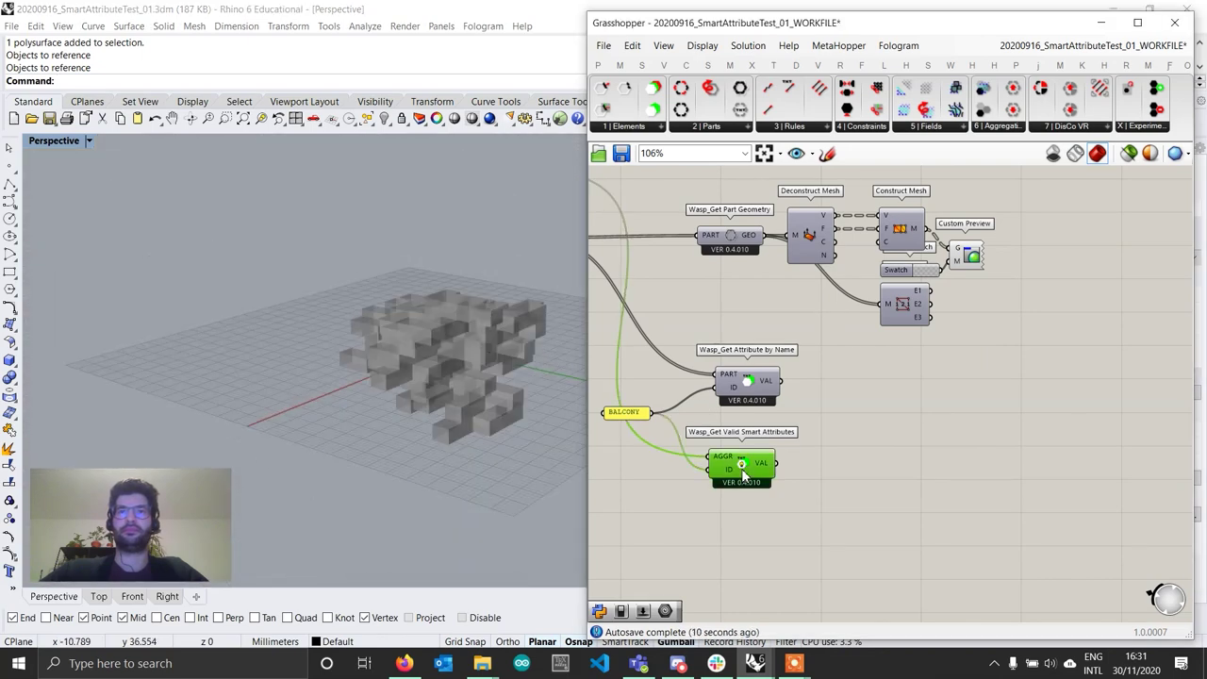
{"action": "right_click", "coordinate": [740, 469]}
{"action": "left_click", "coordinate": [782, 571]}
{"action": "scroll", "coordinate": [462, 401], "scroll_direction": "up", "scroll_amount": 4}
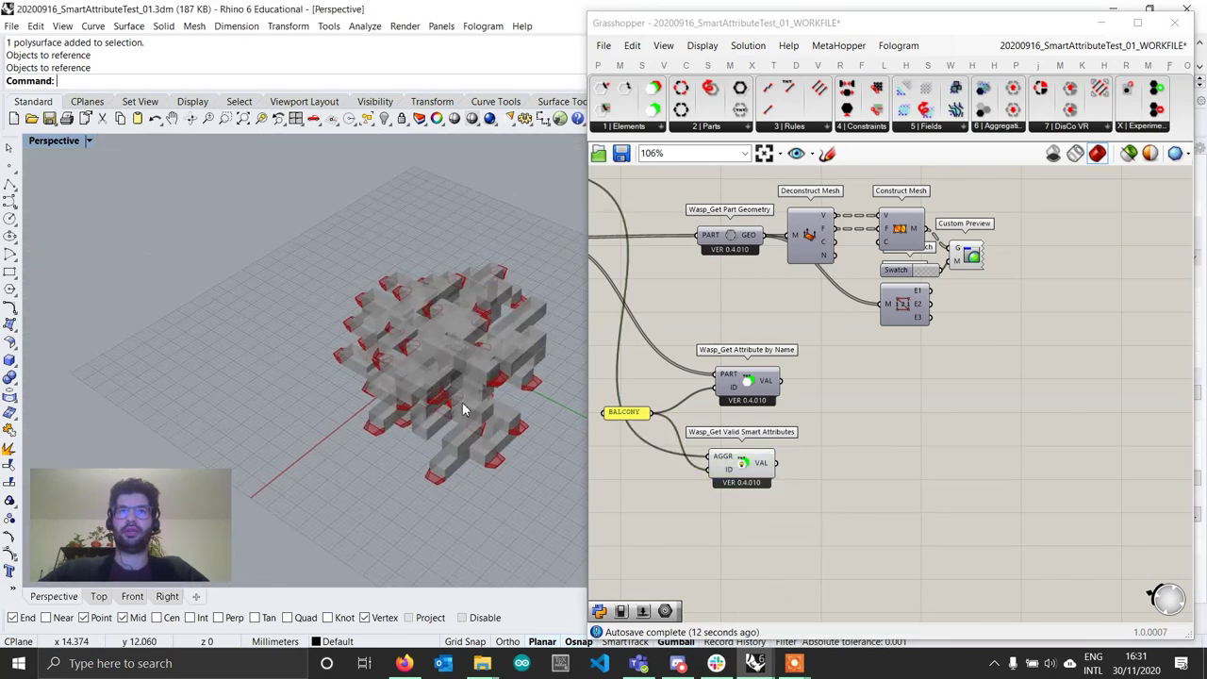
{"action": "left_click", "coordinate": [745, 471]}
{"action": "right_click_drag", "start_coordinate": [755, 471], "coordinate": [797, 455]}
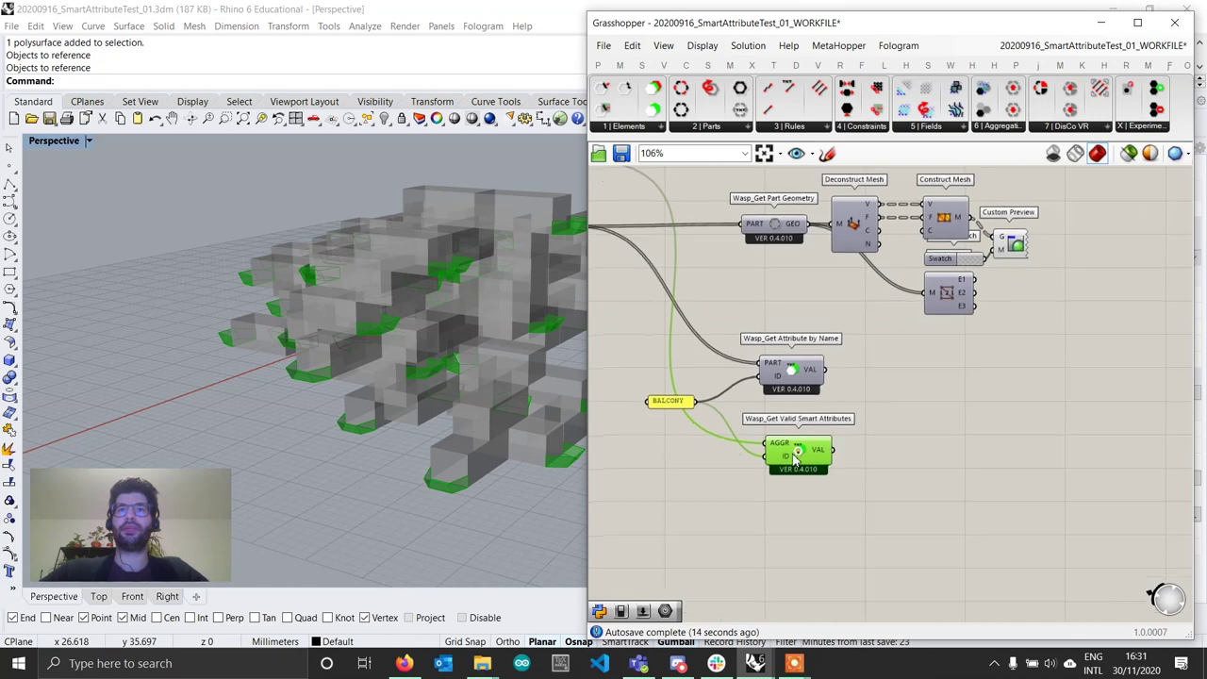
Step: Add a second Wasp_Get Valid Smart Attributes component below the first and connect the Stochastic Aggregation's AGGR output to it
{"action": "left_click", "coordinate": [626, 126]}
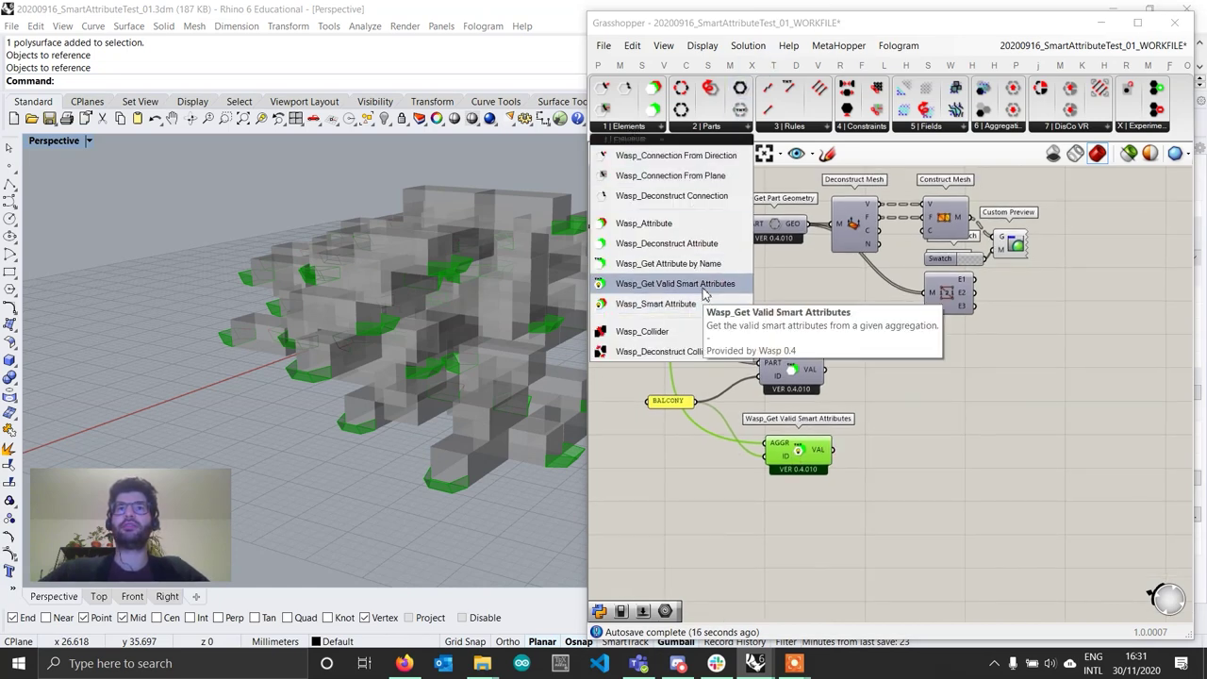
{"action": "left_click_drag", "start_coordinate": [695, 287], "coordinate": [794, 540]}
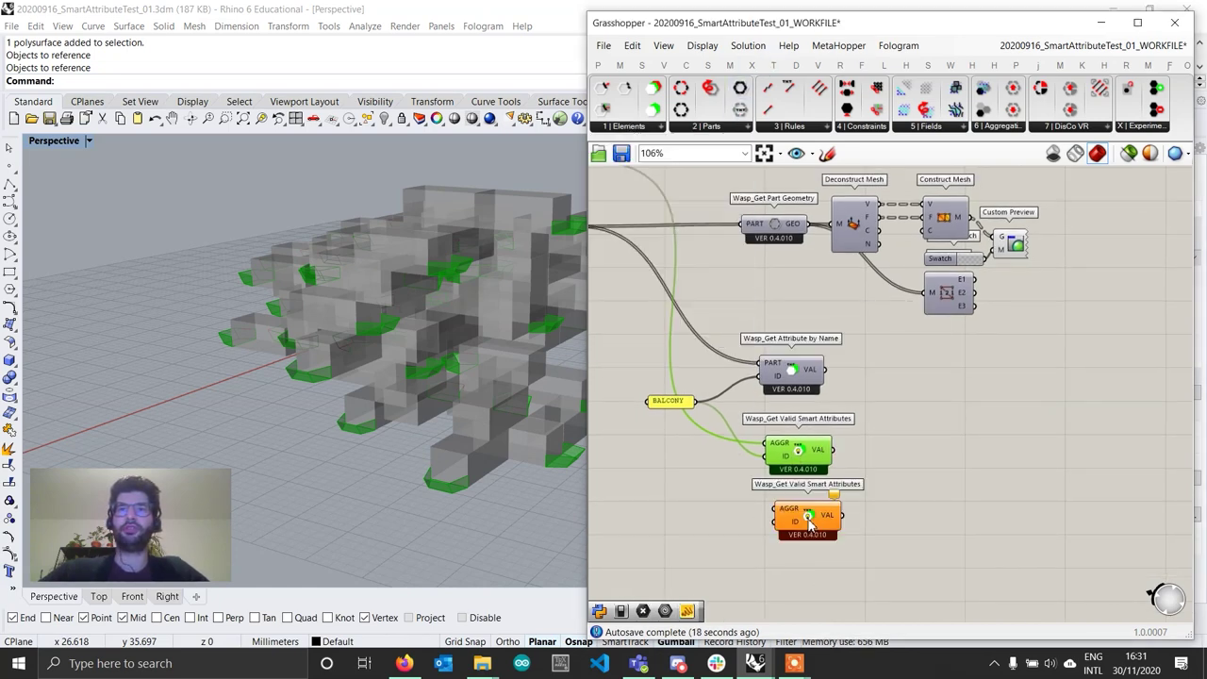
{"action": "right_click_drag", "start_coordinate": [712, 407], "coordinate": [813, 456]}
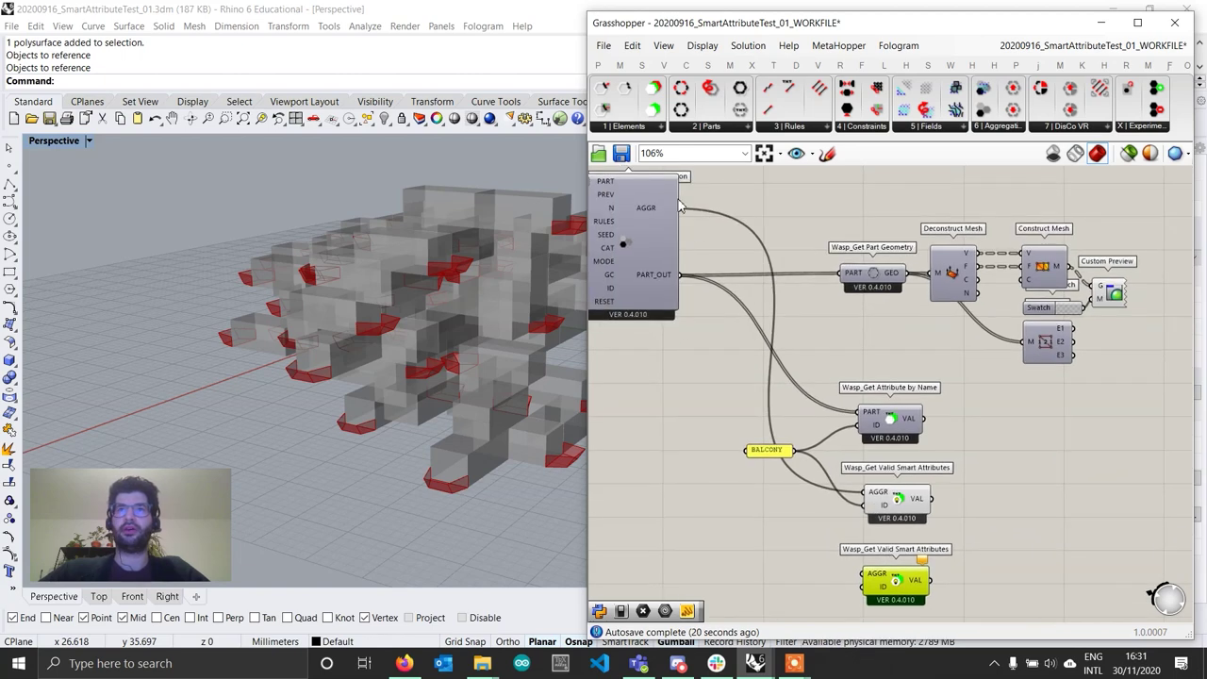
{"action": "left_click_drag", "start_coordinate": [679, 206], "coordinate": [866, 575]}
{"action": "scroll", "coordinate": [726, 580], "scroll_direction": "up", "scroll_amount": 5}
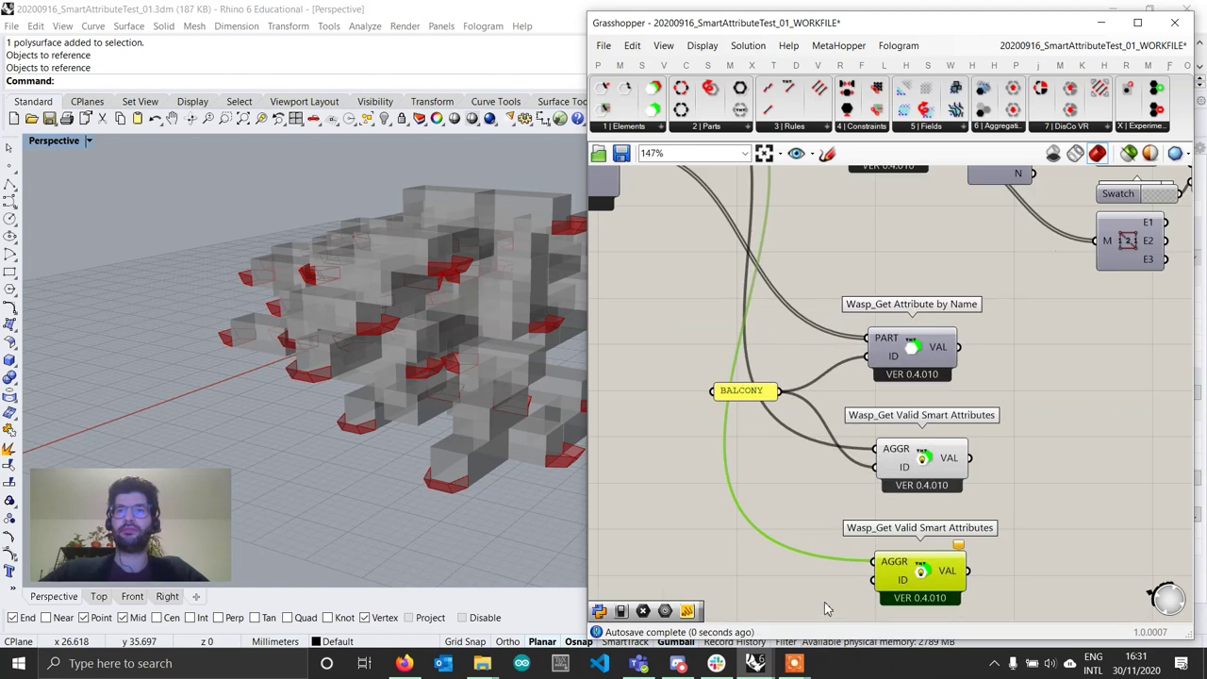
Step: Add a DOOR text panel, connect it to the ID input of the new Get Valid Smart Attributes component, and highlight the resulting geometry
{"action": "double_click", "coordinate": [724, 579]}
{"action": "type", "text": "\"DOOR"}
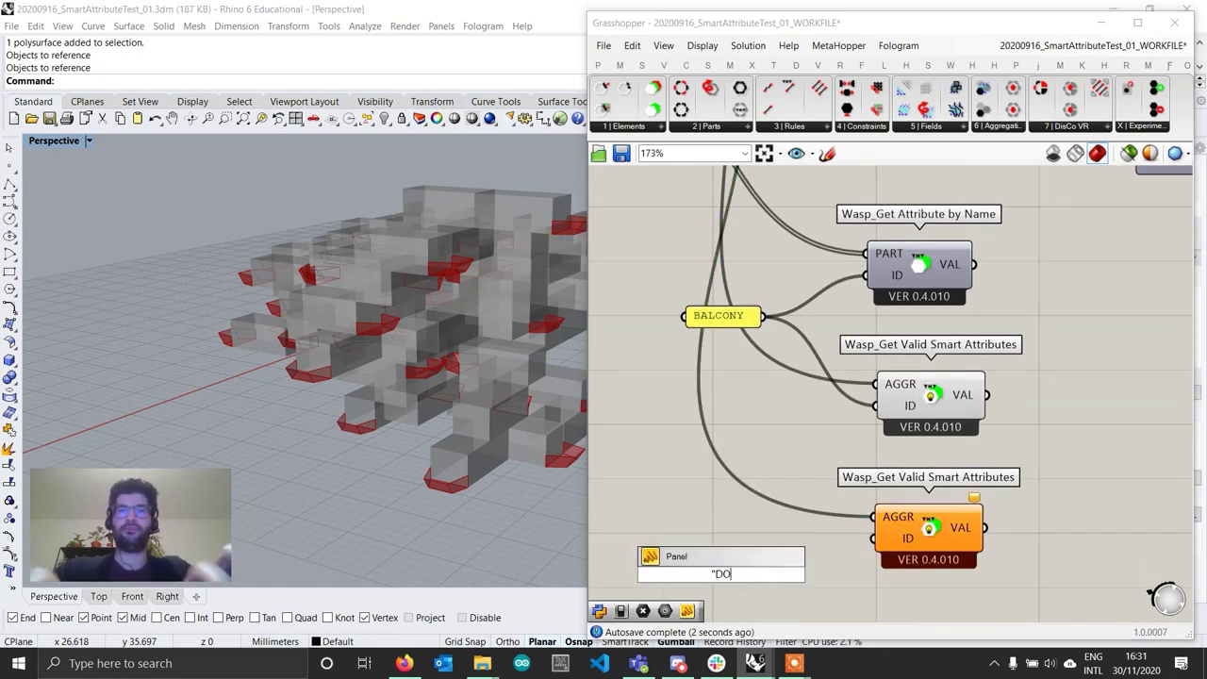
{"action": "key", "text": "Return"}
{"action": "left_click_drag", "start_coordinate": [751, 573], "coordinate": [873, 539]}
{"action": "left_click_drag", "start_coordinate": [719, 582], "coordinate": [748, 561]}
{"action": "left_click", "coordinate": [930, 519]}
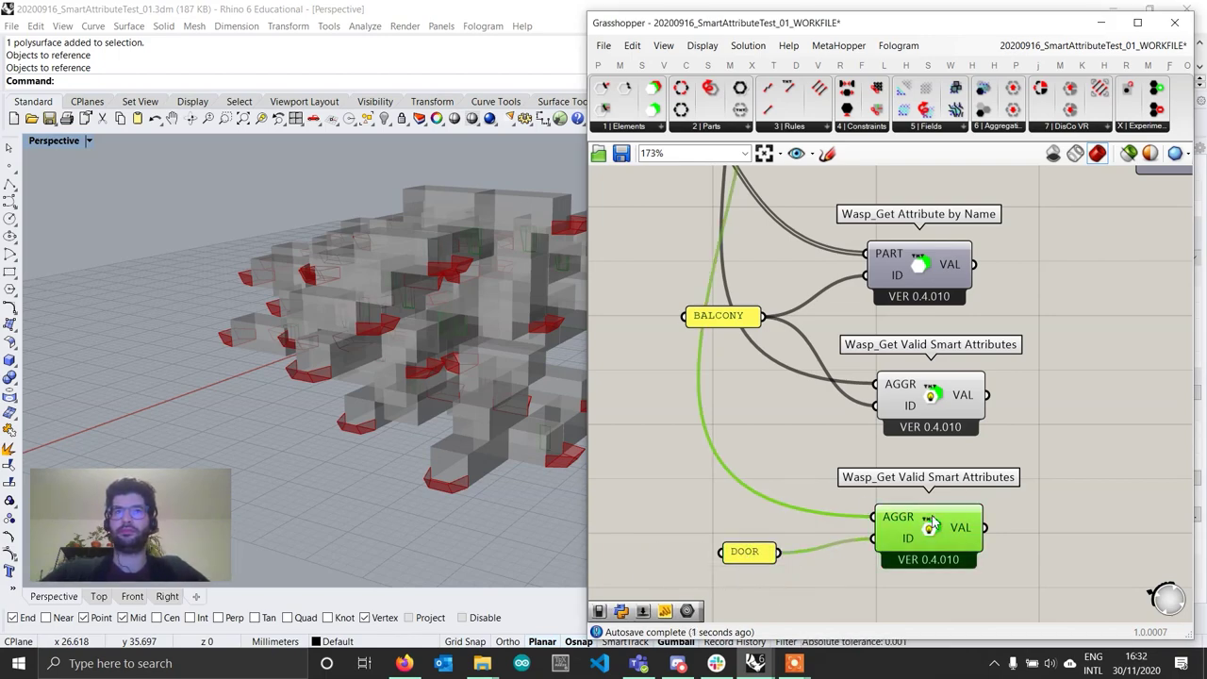
{"action": "right_click_drag", "start_coordinate": [495, 394], "coordinate": [367, 245]}
{"action": "scroll", "coordinate": [355, 256], "scroll_direction": "up", "scroll_amount": 3}
{"action": "scroll", "coordinate": [341, 308], "scroll_direction": "up", "scroll_amount": 4}
{"action": "scroll", "coordinate": [339, 308], "scroll_direction": "down", "scroll_amount": 6}
Step: Make the aggregation's preview colour more transparent by setting the swatch's alpha to 84
{"action": "right_click_drag", "start_coordinate": [880, 360], "coordinate": [830, 389]}
{"action": "scroll", "coordinate": [828, 386], "scroll_direction": "down", "scroll_amount": 4}
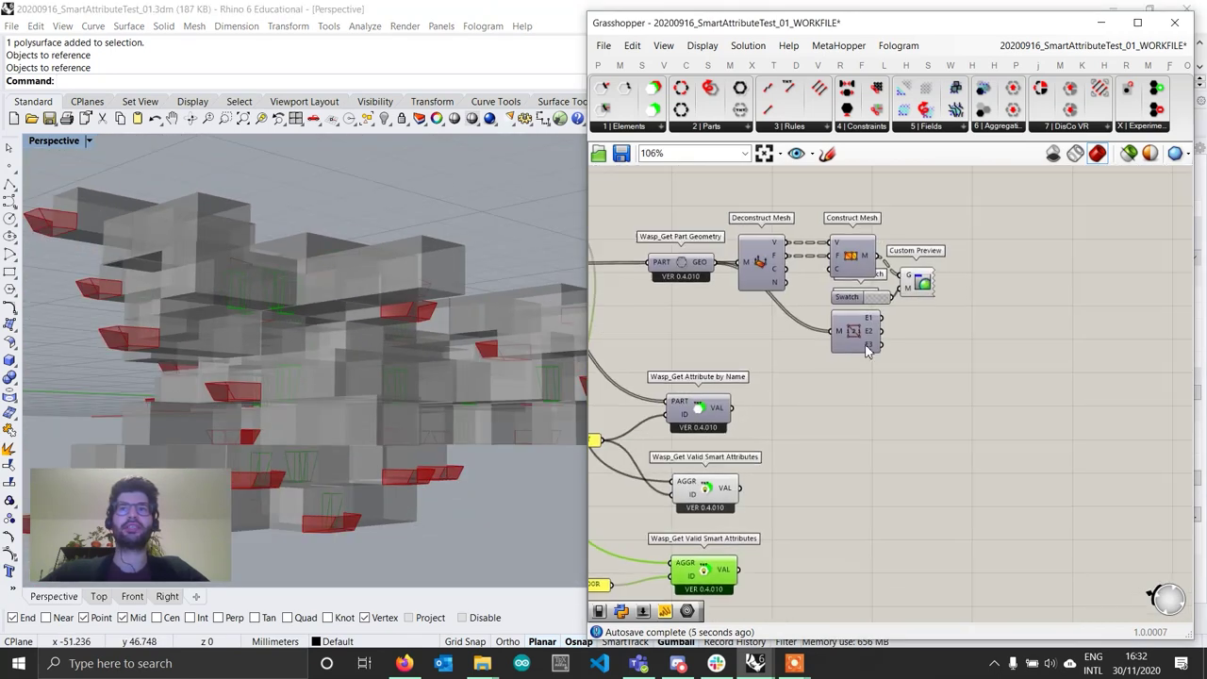
{"action": "left_click_drag", "start_coordinate": [923, 277], "coordinate": [946, 274]}
{"action": "right_click", "coordinate": [945, 275]}
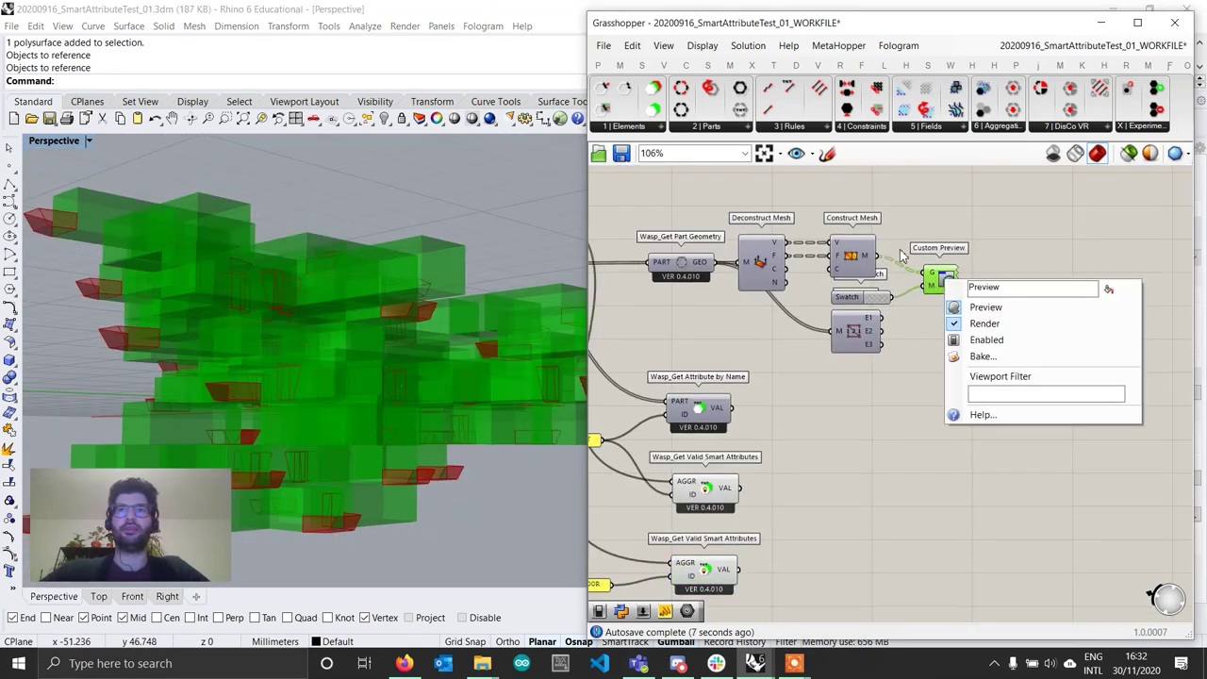
{"action": "left_click", "coordinate": [899, 251]}
{"action": "left_click", "coordinate": [881, 300]}
{"action": "left_click_drag", "start_coordinate": [984, 509], "coordinate": [953, 508]}
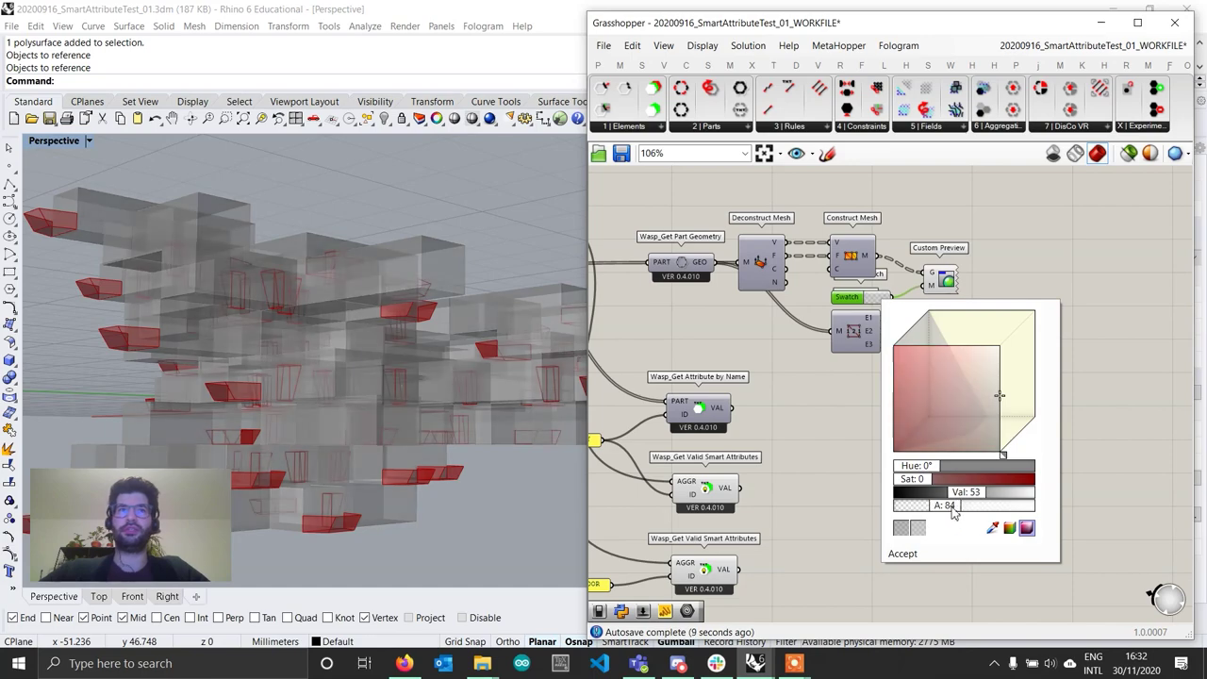
{"action": "left_click", "coordinate": [913, 233]}
Step: Turn on the preview of the mesh edges component and highlight the valid DOOR geometry within the aggregation
{"action": "left_click", "coordinate": [856, 332]}
{"action": "right_click", "coordinate": [860, 331]}
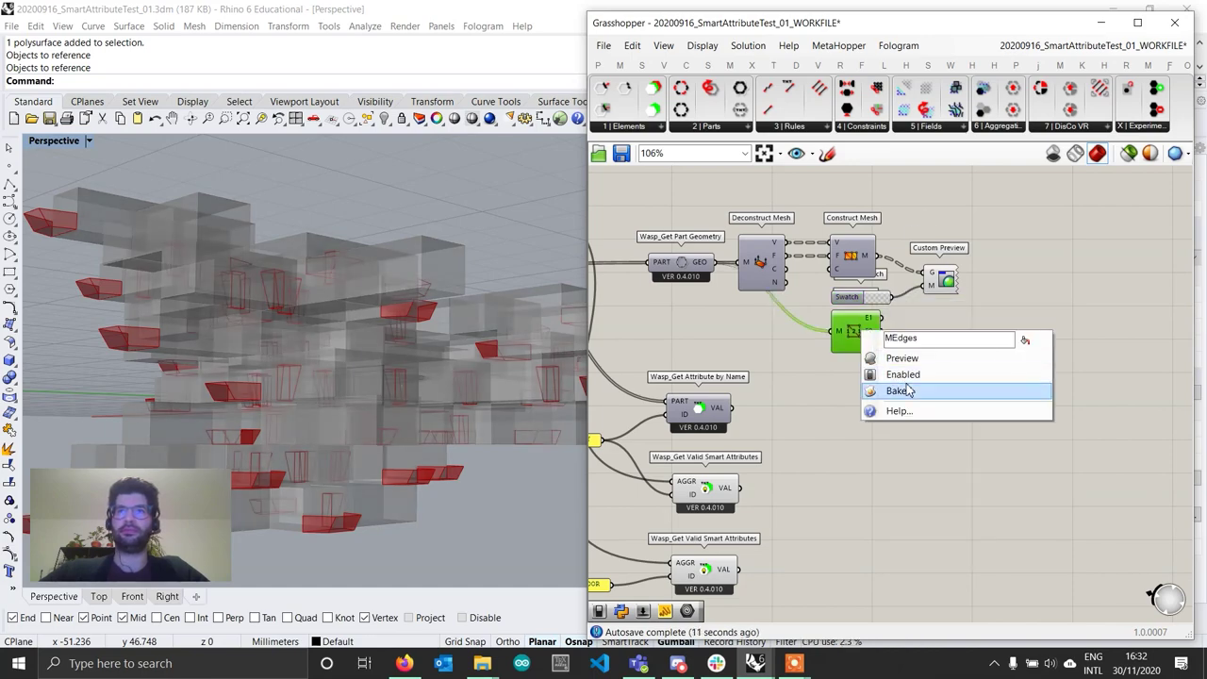
{"action": "left_click", "coordinate": [902, 358]}
{"action": "right_click_drag", "start_coordinate": [359, 309], "coordinate": [430, 348]}
{"action": "right_click_drag", "start_coordinate": [681, 542], "coordinate": [758, 444]}
{"action": "left_click", "coordinate": [777, 475]}
{"action": "right_click_drag", "start_coordinate": [396, 401], "coordinate": [424, 334]}
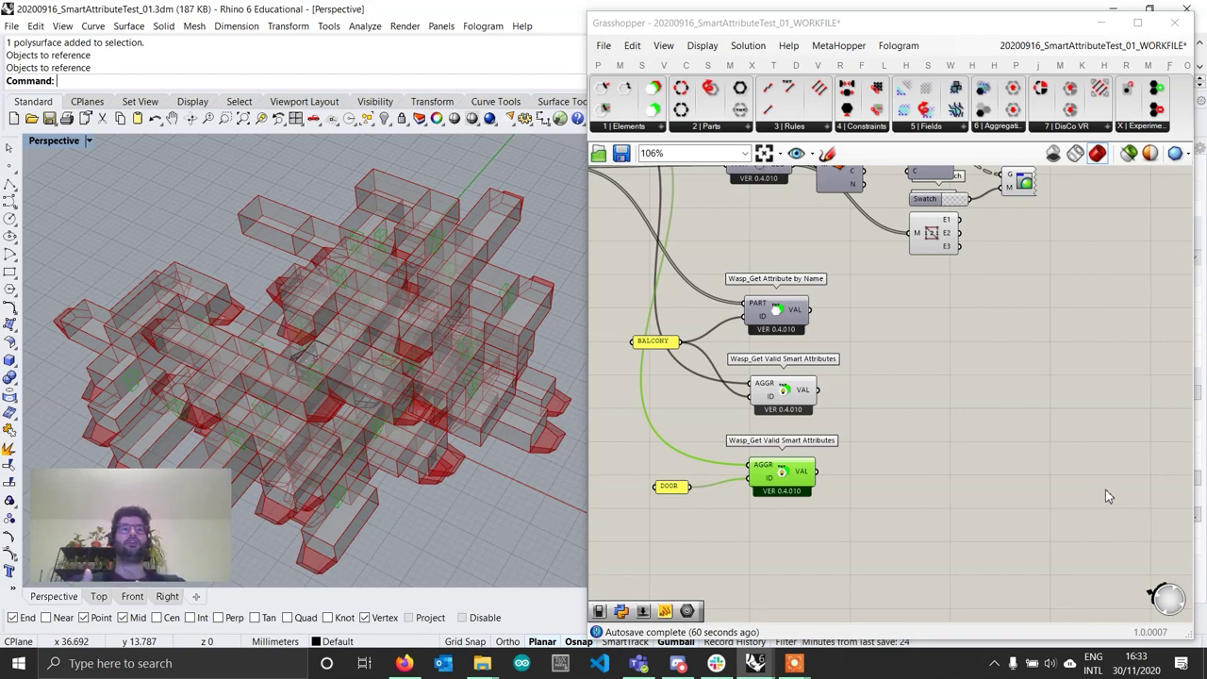
Step: Hide the preview of all geometry, mesh and attribute components after the Stochastic Aggregation
{"action": "right_click_drag", "start_coordinate": [385, 396], "coordinate": [377, 283]}
{"action": "scroll", "coordinate": [906, 415], "scroll_direction": "down", "scroll_amount": 4}
{"action": "left_click_drag", "start_coordinate": [1037, 497], "coordinate": [789, 201]}
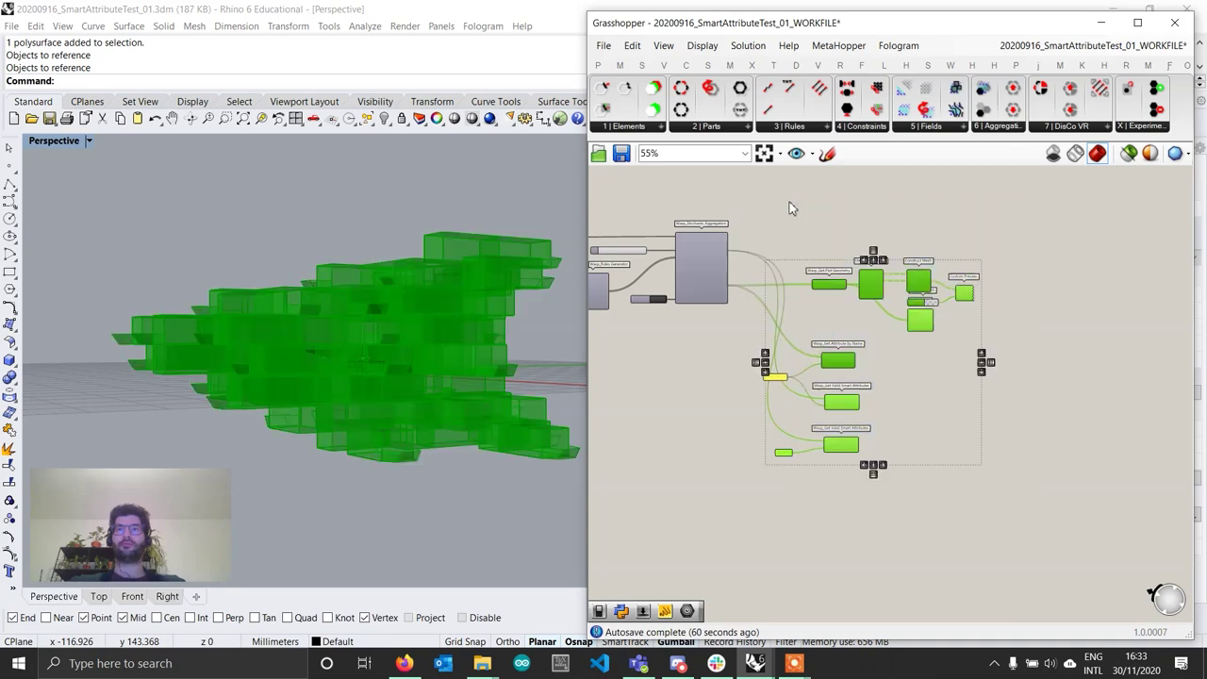
{"action": "right_click", "coordinate": [797, 201]}
{"action": "left_click", "coordinate": [860, 229]}
{"action": "left_click", "coordinate": [974, 417]}
Step: Select the roof polysurface that wraps the base module's corner at connections 0 and 3
{"action": "right_click_drag", "start_coordinate": [388, 377], "coordinate": [412, 465]}
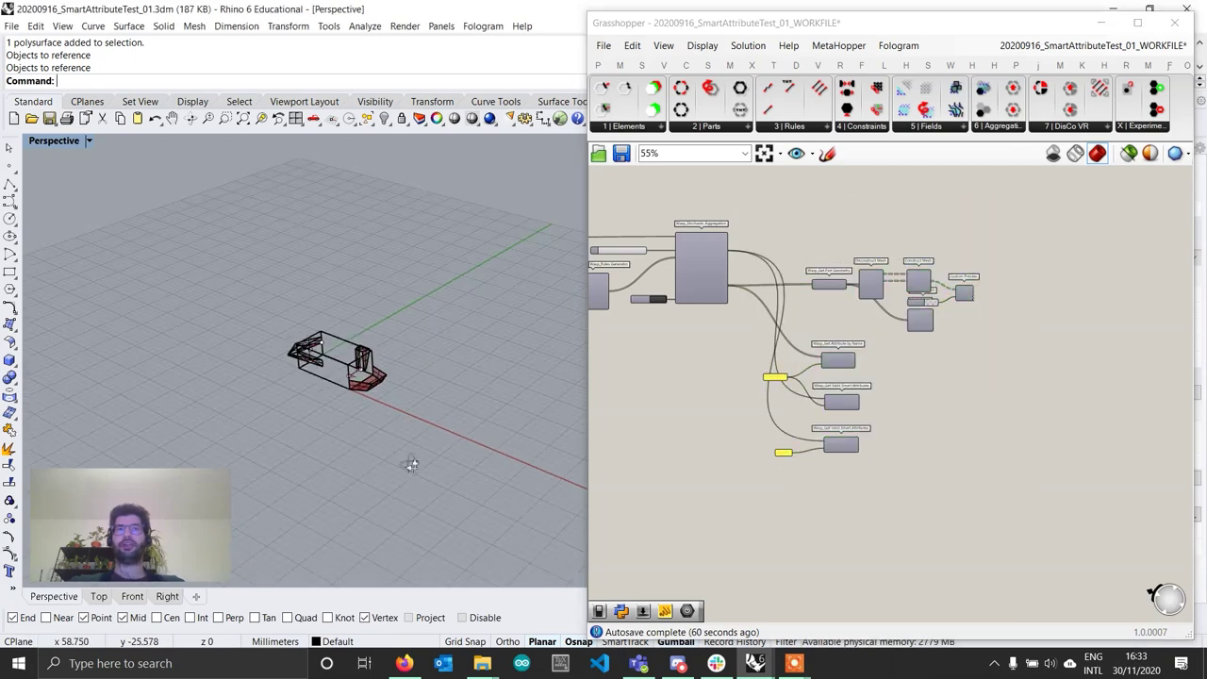
{"action": "scroll", "coordinate": [332, 363], "scroll_direction": "up", "scroll_amount": 7}
{"action": "right_click_drag", "start_coordinate": [332, 366], "coordinate": [556, 386]}
{"action": "right_click_drag", "start_coordinate": [774, 487], "coordinate": [823, 472]}
{"action": "right_click_drag", "start_coordinate": [542, 437], "coordinate": [353, 384], "text": "shift"}
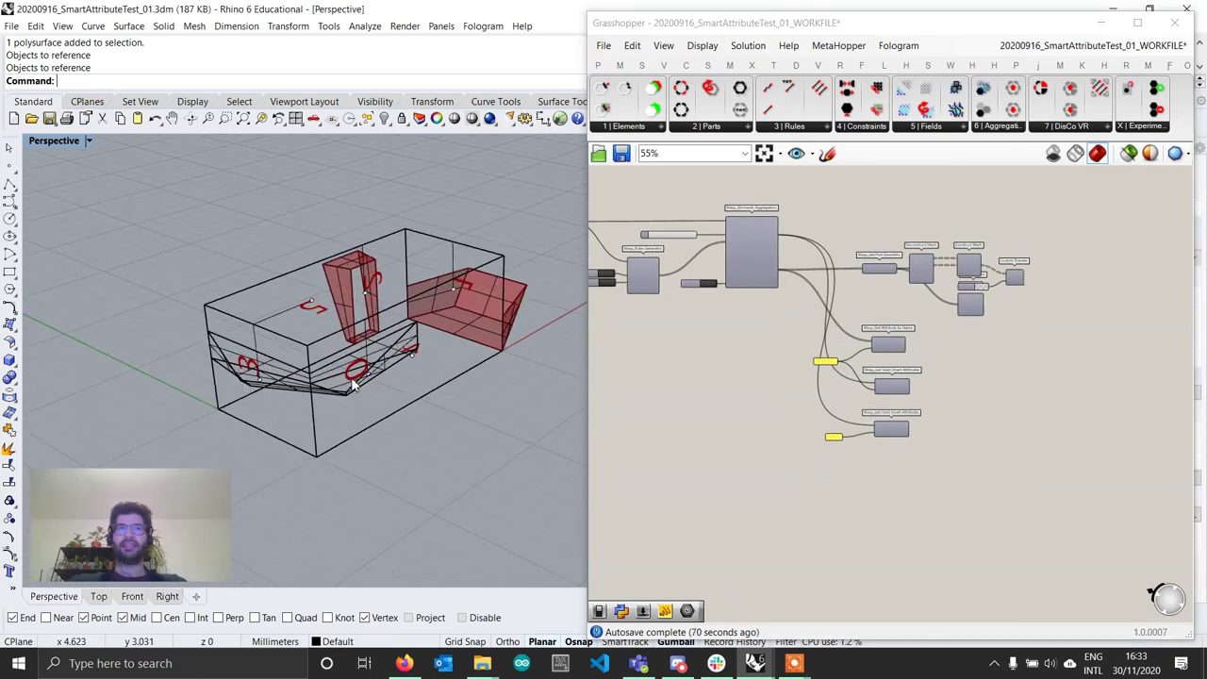
{"action": "left_click", "coordinate": [360, 384]}
{"action": "left_click", "coordinate": [410, 349]}
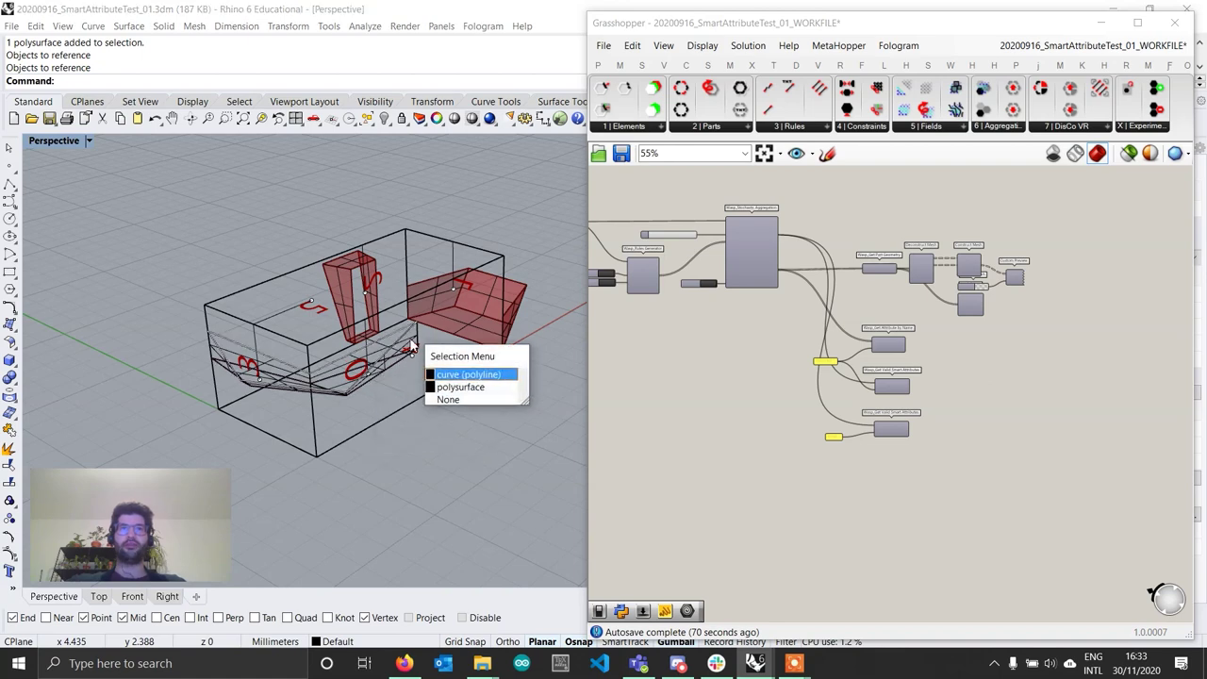
{"action": "left_click", "coordinate": [429, 341]}
{"action": "right_click_drag", "start_coordinate": [432, 354], "coordinate": [229, 355]}
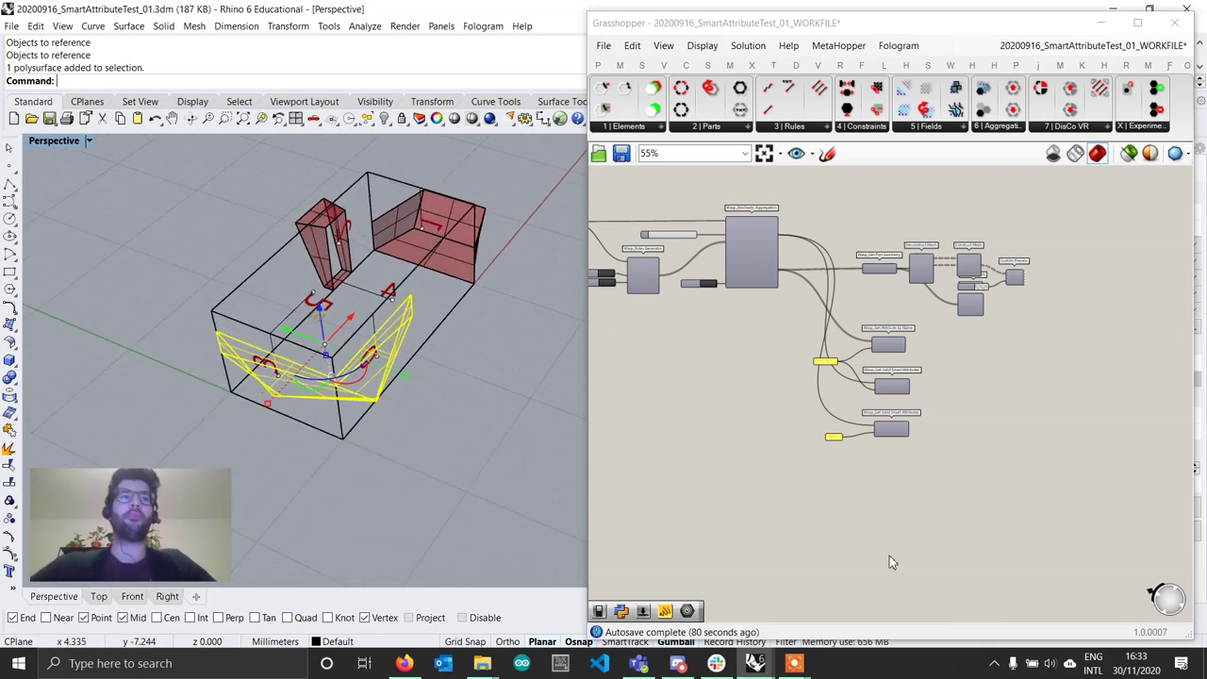
Step: Duplicate the DOOR Smart Attribute component with all its input components and place the copy below the original
{"action": "scroll", "coordinate": [991, 493], "scroll_direction": "down", "scroll_amount": 4}
{"action": "right_click_drag", "start_coordinate": [705, 564], "coordinate": [778, 523]}
{"action": "scroll", "coordinate": [764, 514], "scroll_direction": "up", "scroll_amount": 7}
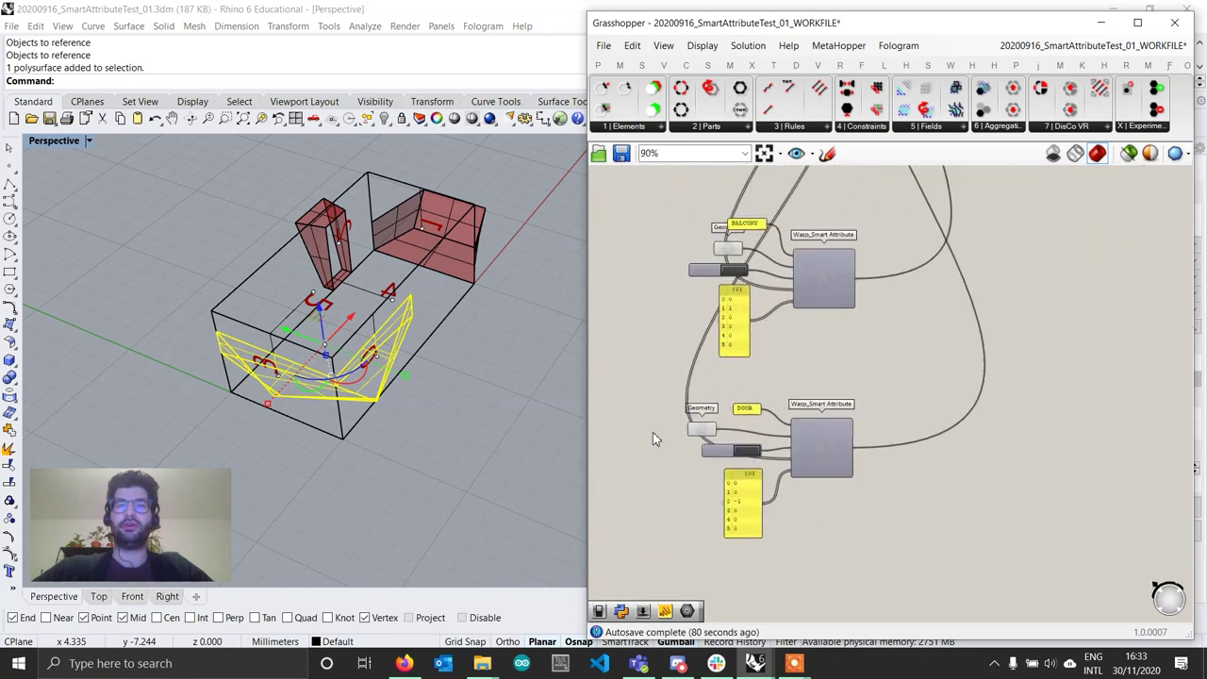
{"action": "scroll", "coordinate": [739, 409], "scroll_direction": "up", "scroll_amount": 1}
{"action": "right_click_drag", "start_coordinate": [967, 554], "coordinate": [892, 524]}
{"action": "left_click_drag", "start_coordinate": [1006, 573], "coordinate": [589, 319]}
{"action": "right_click_drag", "start_coordinate": [887, 402], "coordinate": [847, 335]}
{"action": "key", "text": "ctrl+c"}
{"action": "key", "text": "ctrl+v"}
{"action": "scroll", "coordinate": [846, 310], "scroll_direction": "down", "scroll_amount": 2}
{"action": "left_click_drag", "start_coordinate": [845, 310], "coordinate": [839, 474]}
{"action": "left_click", "coordinate": [830, 440]}
{"action": "scroll", "coordinate": [829, 439], "scroll_direction": "up", "scroll_amount": 3}
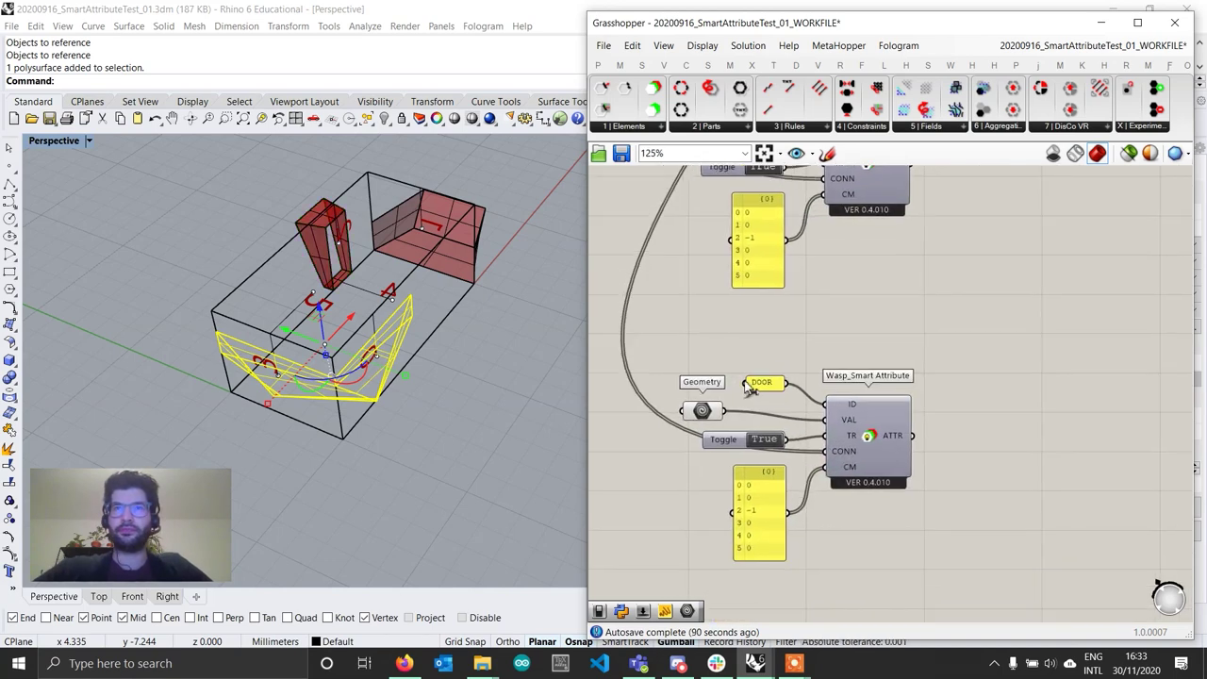
Step: Change the ID panel of the duplicated Smart Attribute to ROOF and shift the panel slightly upwards
{"action": "double_click", "coordinate": [750, 382]}
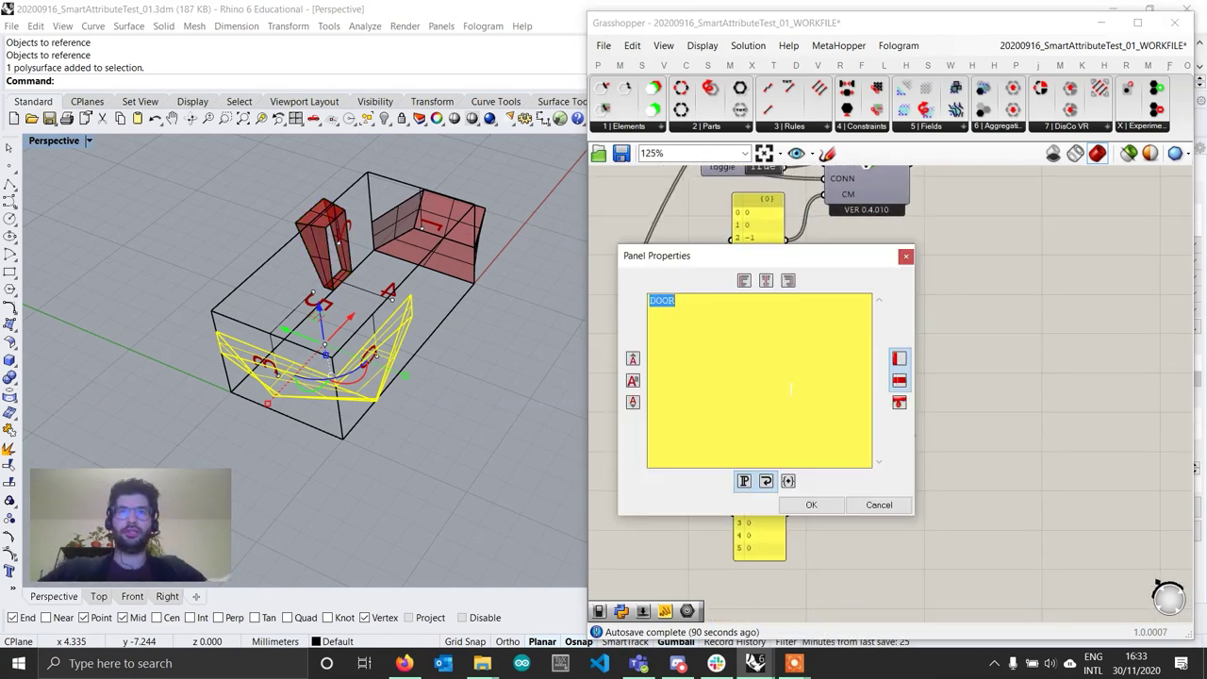
{"action": "type", "text": "ROOF"}
{"action": "left_click", "coordinate": [811, 504]}
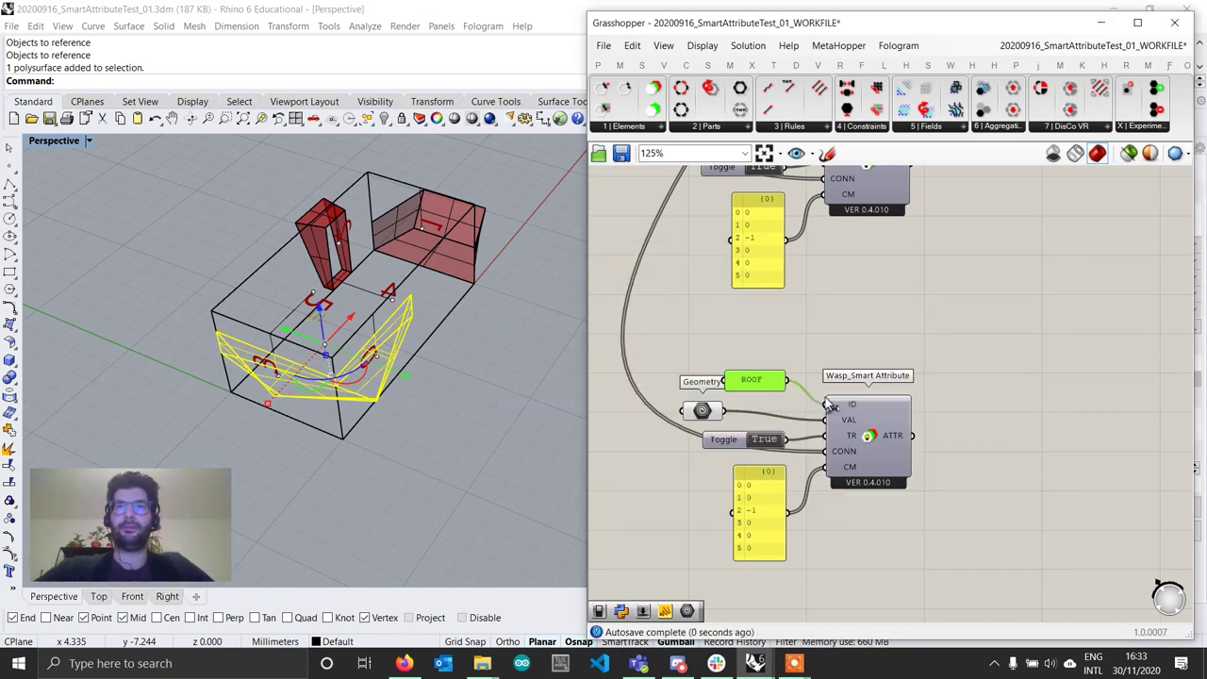
{"action": "left_click_drag", "start_coordinate": [759, 385], "coordinate": [759, 372]}
Step: Set the selected corner polysurface as the geometry of the ROOF attribute's Geometry parameter
{"action": "right_click", "coordinate": [704, 413]}
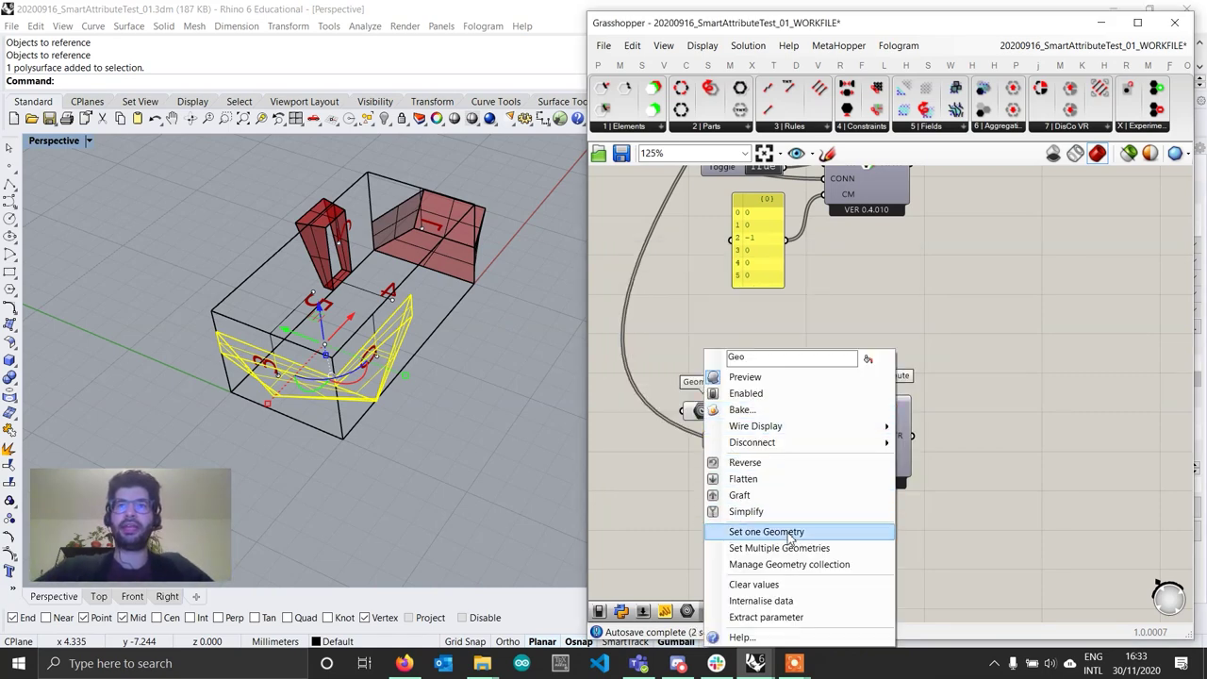
{"action": "left_click", "coordinate": [754, 531]}
{"action": "right_click_drag", "start_coordinate": [457, 470], "coordinate": [420, 344]}
Step: Replace the ROOF attribute's connection mask values with 1, 0, 0, 1, 0, 0, one per line
{"action": "right_click_drag", "start_coordinate": [751, 502], "coordinate": [751, 474]}
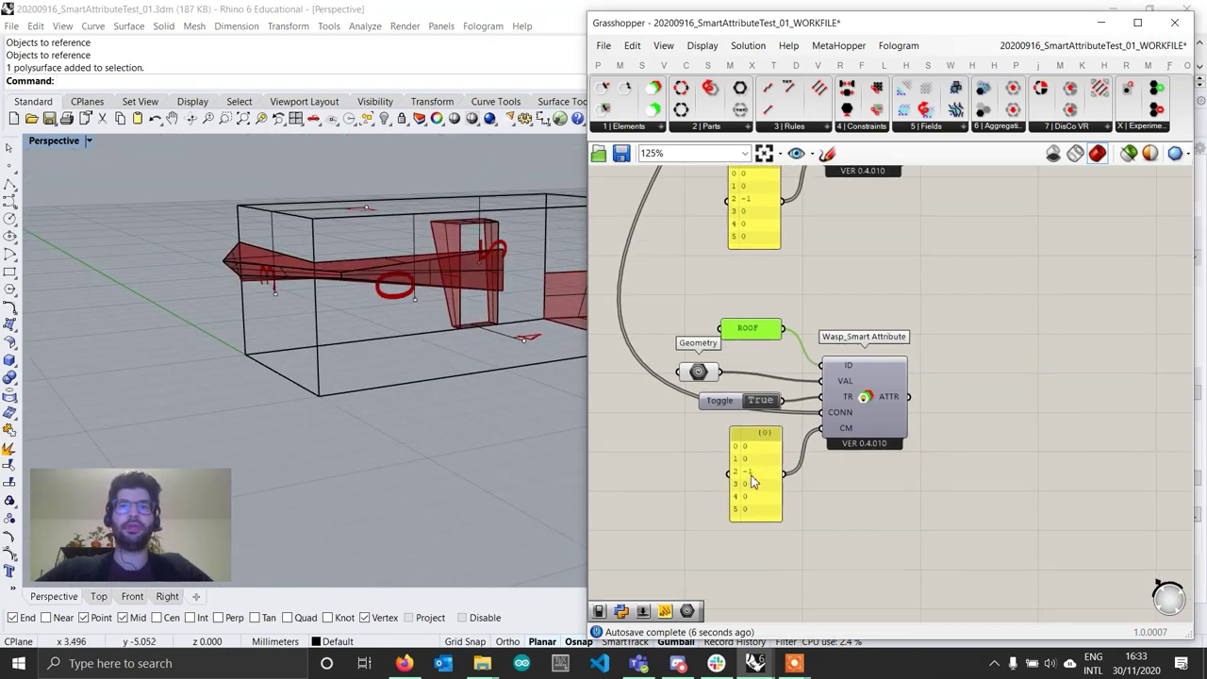
{"action": "right_click_drag", "start_coordinate": [357, 346], "coordinate": [424, 392]}
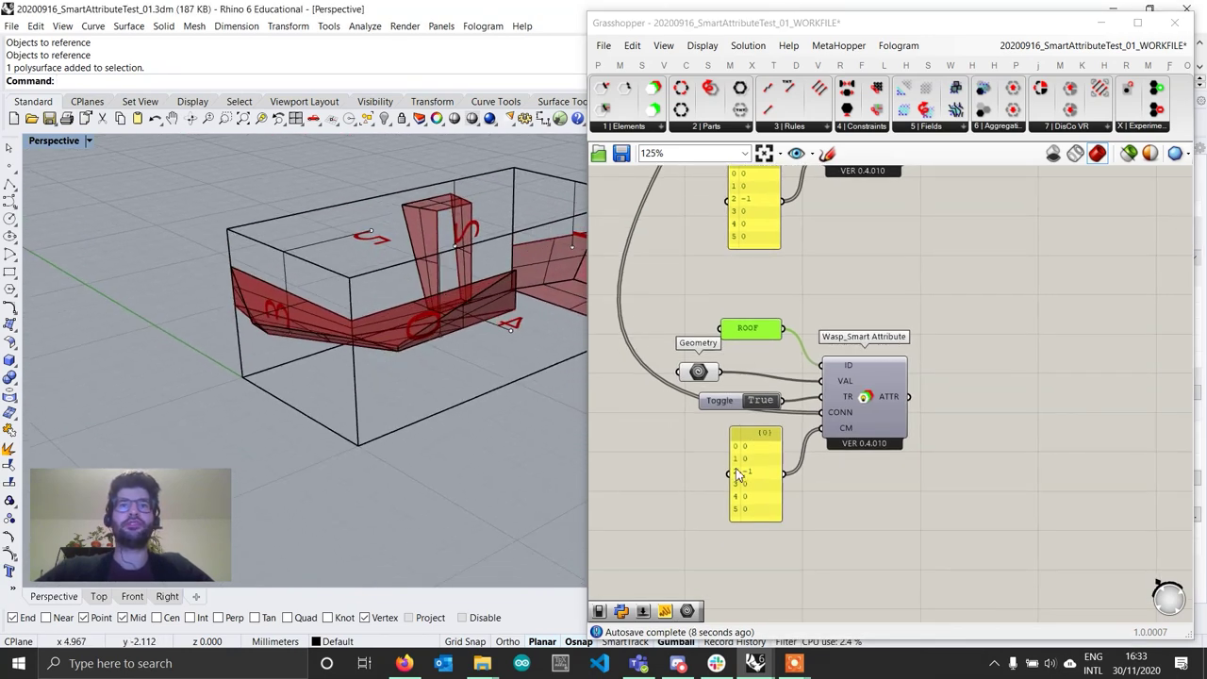
{"action": "double_click", "coordinate": [735, 468]}
{"action": "key", "text": "ctrl+a"}
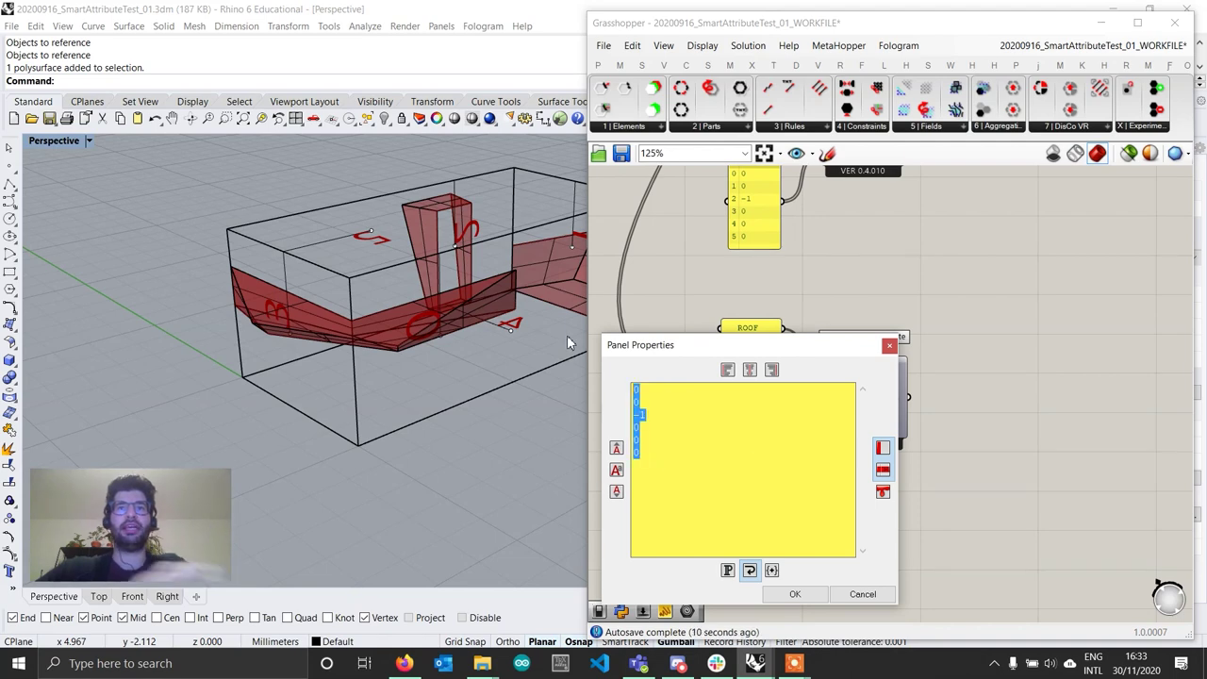
{"action": "key", "text": "Delete"}
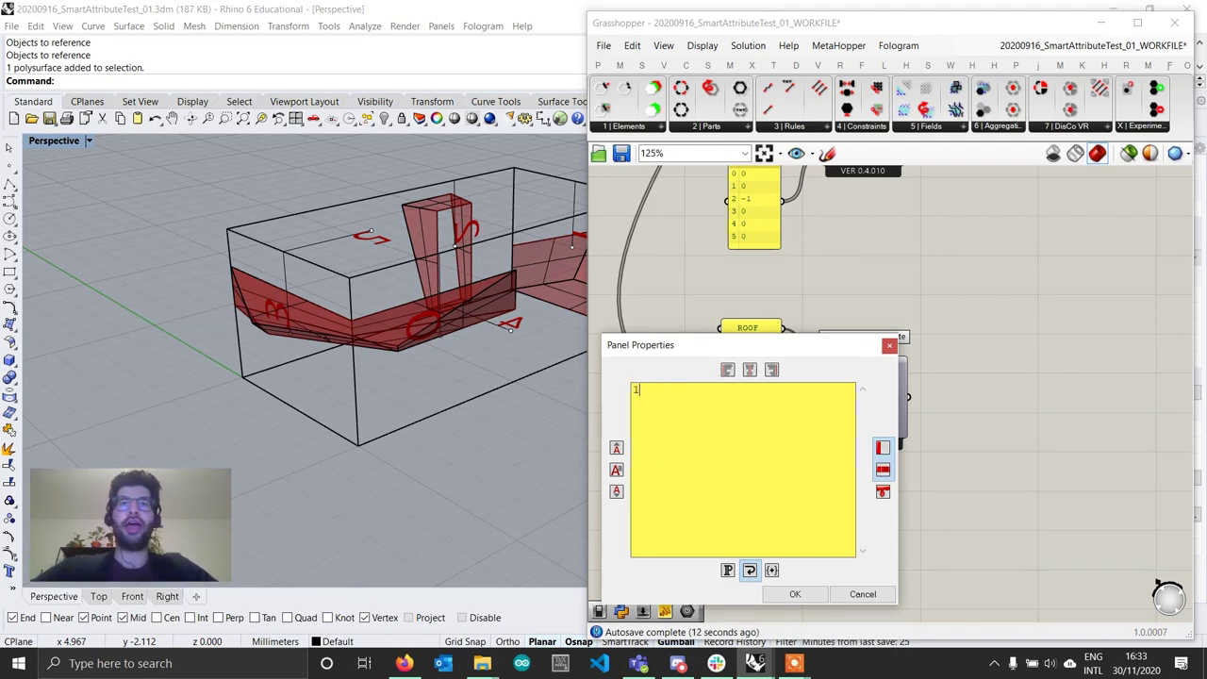
{"action": "type", "text": "1"}
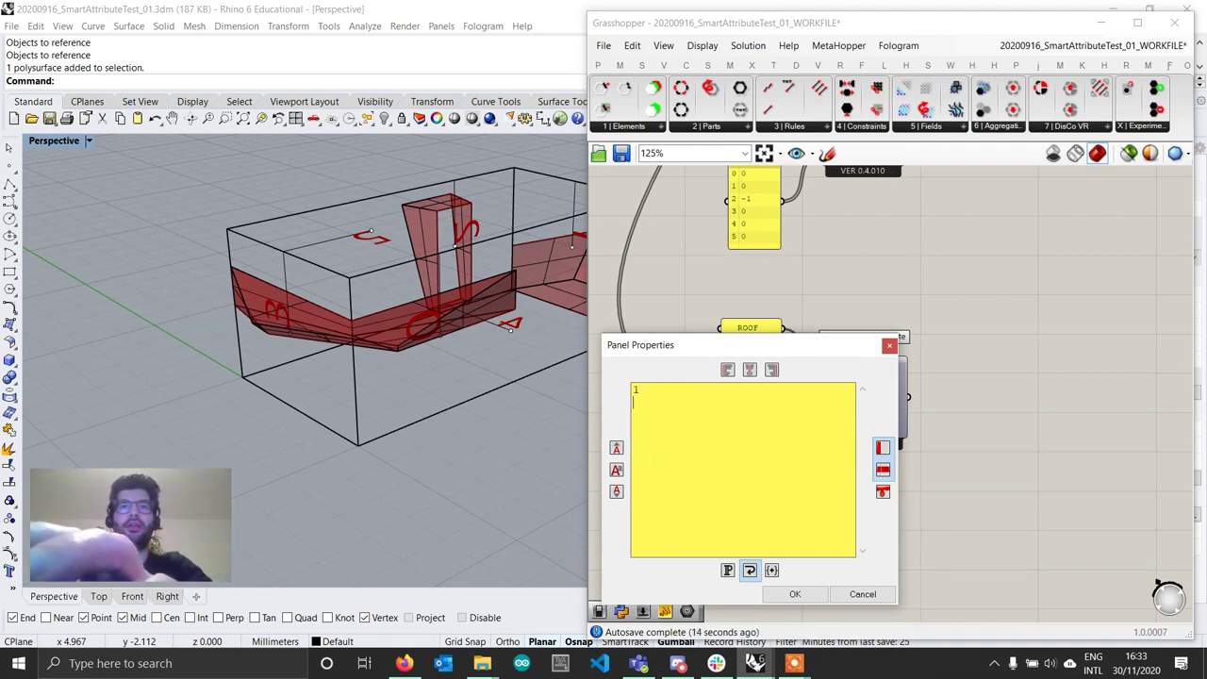
{"action": "key", "text": "Return"}
{"action": "type", "text": "0"}
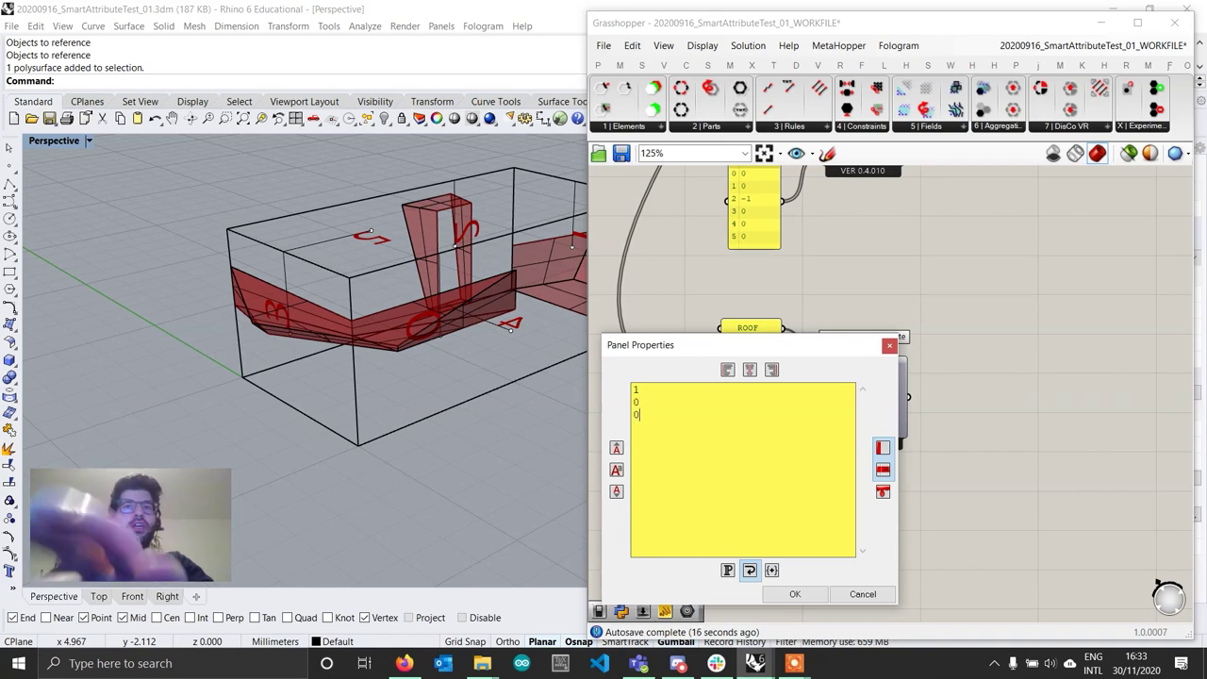
{"action": "key", "text": "Return"}
{"action": "type", "text": "0"}
{"action": "key", "text": "Return"}
{"action": "type", "text": "1"}
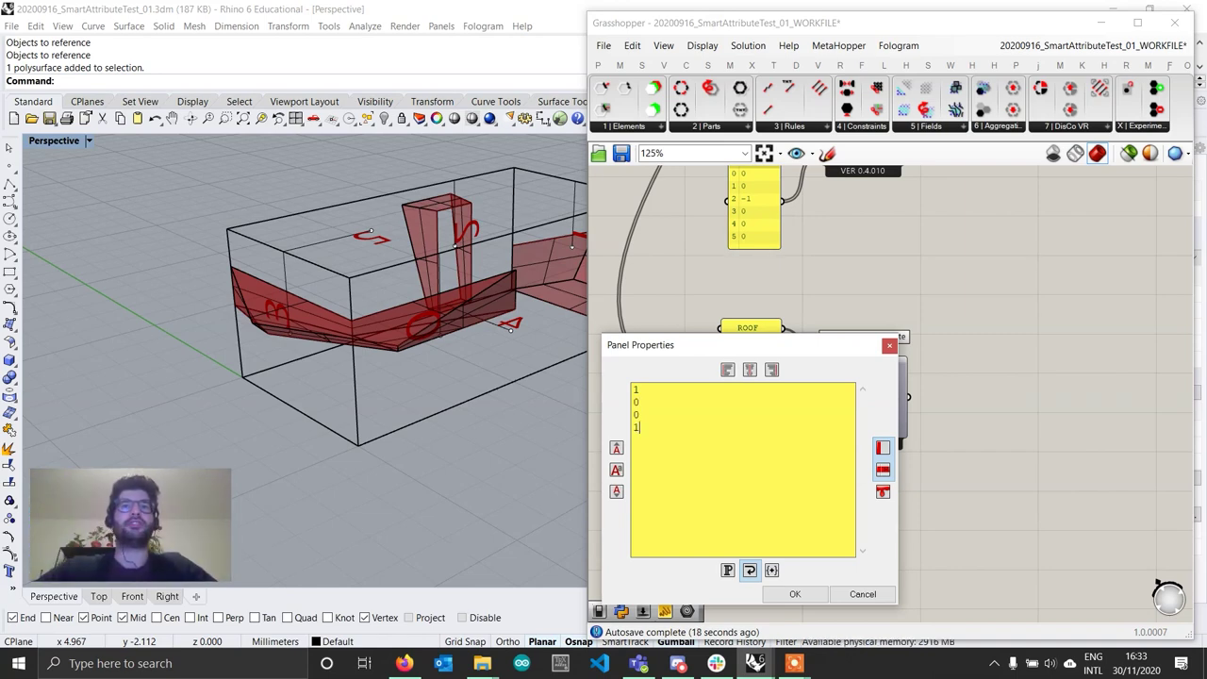
{"action": "key", "text": "Return"}
{"action": "type", "text": "0"}
{"action": "key", "text": "Return"}
{"action": "type", "text": "0"}
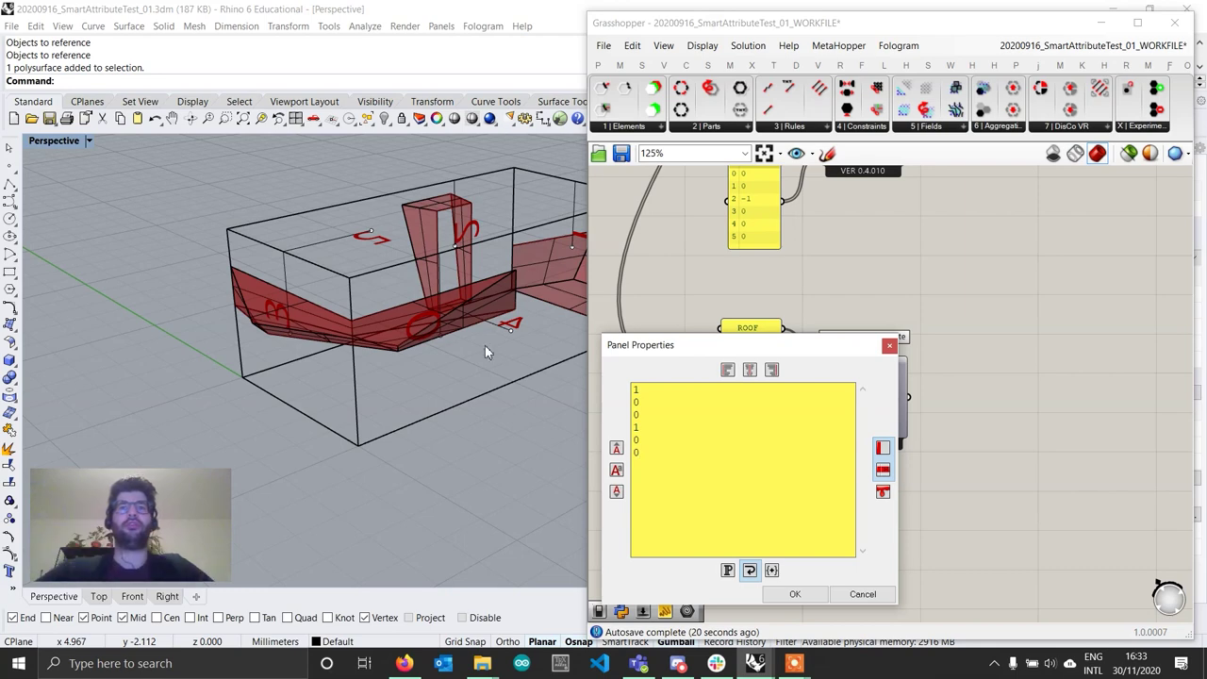
{"action": "left_click", "coordinate": [795, 594]}
Step: Connect the ROOF Smart Attribute's output to the attribute input of the Basic Part, alongside the existing attributes
{"action": "scroll", "coordinate": [893, 395], "scroll_direction": "down", "scroll_amount": 2}
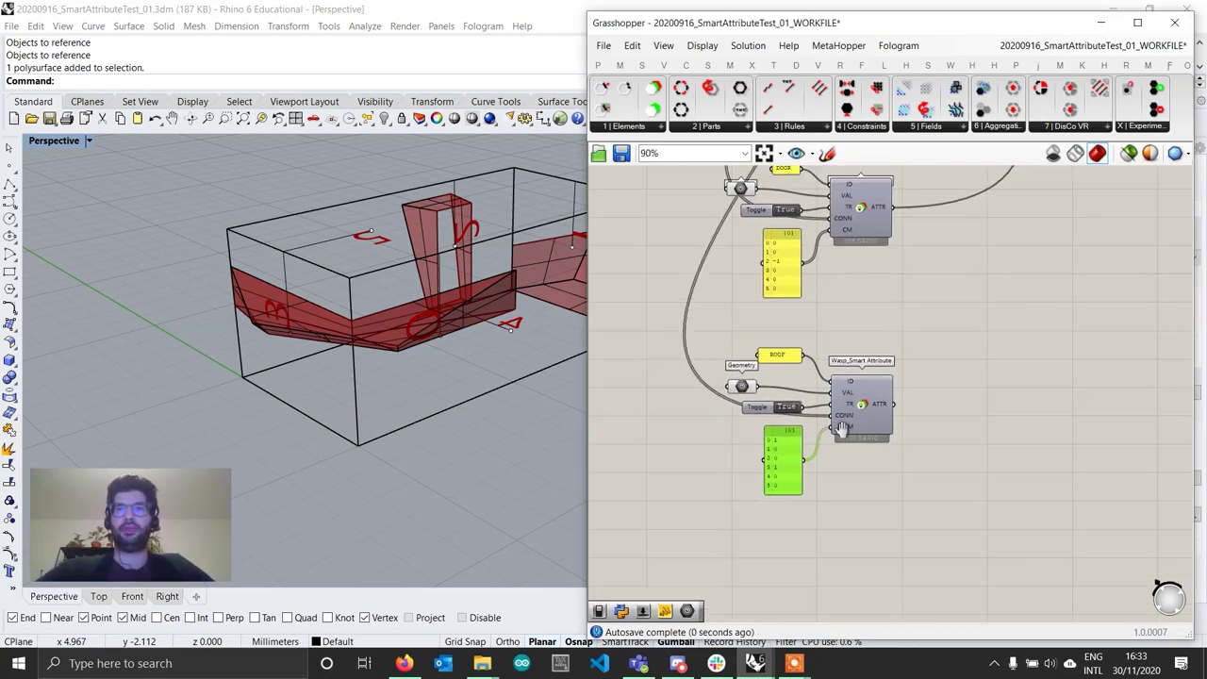
{"action": "scroll", "coordinate": [868, 463], "scroll_direction": "down", "scroll_amount": 3}
{"action": "scroll", "coordinate": [911, 296], "scroll_direction": "up", "scroll_amount": 3}
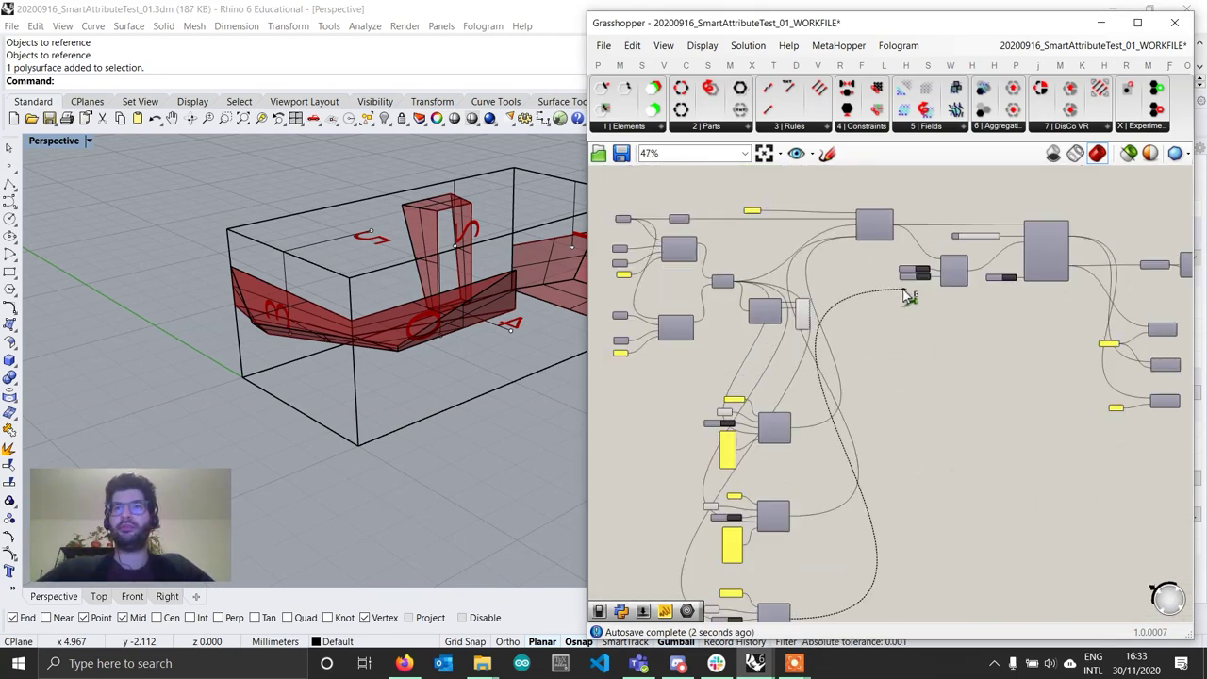
{"action": "left_click_drag", "start_coordinate": [847, 226], "coordinate": [836, 216]}
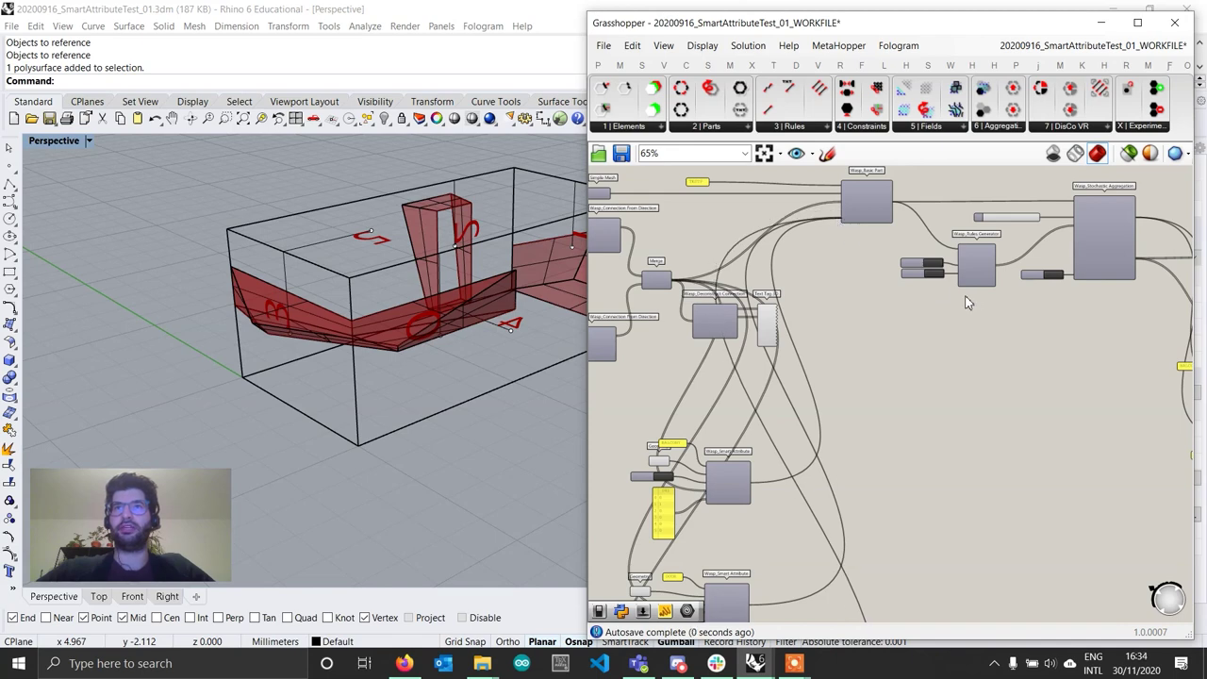
Step: Reset the Stochastic Aggregation with its reset toggle so that it regenerates with the ROOF attribute
{"action": "right_click_drag", "start_coordinate": [1081, 343], "coordinate": [734, 402]}
{"action": "scroll", "coordinate": [700, 334], "scroll_direction": "up", "scroll_amount": 5}
{"action": "left_click", "coordinate": [713, 331]}
{"action": "scroll", "coordinate": [722, 335], "scroll_direction": "down", "scroll_amount": 6}
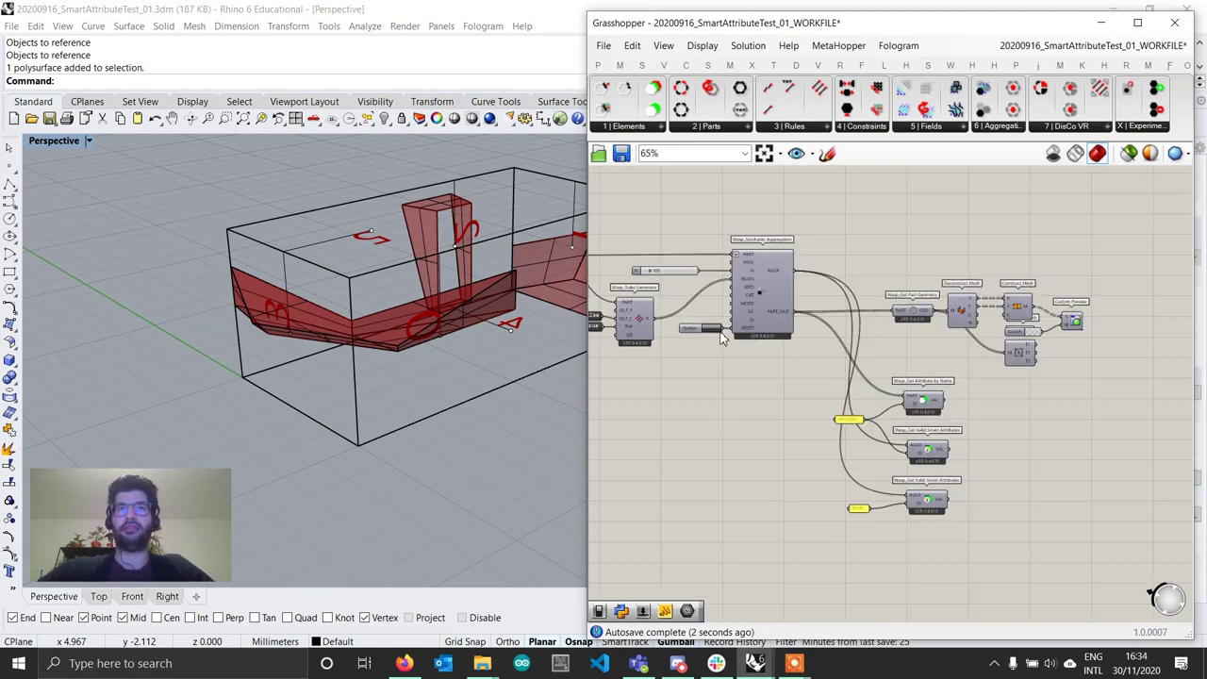
Step: Duplicate the DOOR Get Valid Smart Attributes component together with its ID panel and place the copy below
{"action": "right_click_drag", "start_coordinate": [924, 429], "coordinate": [832, 389]}
{"action": "scroll", "coordinate": [793, 469], "scroll_direction": "up", "scroll_amount": 5}
{"action": "scroll", "coordinate": [961, 481], "scroll_direction": "down", "scroll_amount": 1}
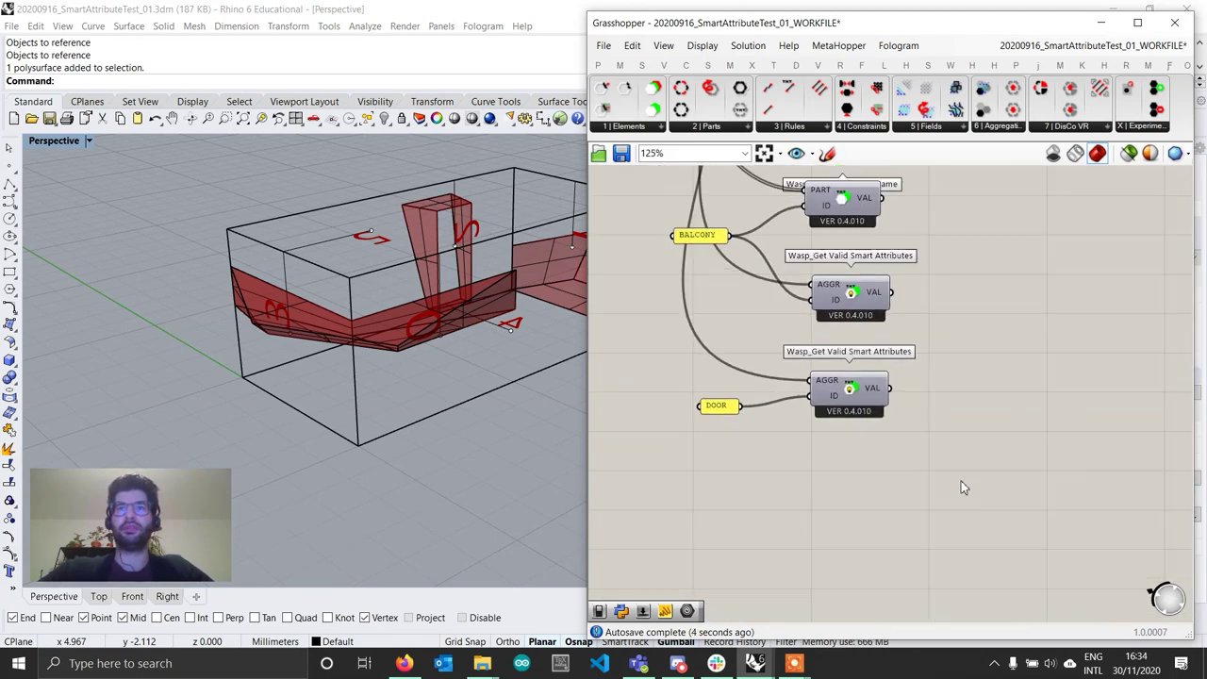
{"action": "left_click_drag", "start_coordinate": [961, 481], "coordinate": [617, 349]}
{"action": "left_click_drag", "start_coordinate": [871, 398], "coordinate": [874, 523], "text": "alt"}
Step: Change the ID panel of the duplicated Get Valid Smart Attributes component to ROOF
{"action": "left_click", "coordinate": [732, 536]}
{"action": "scroll", "coordinate": [733, 536], "scroll_direction": "up", "scroll_amount": 1}
{"action": "double_click", "coordinate": [722, 528]}
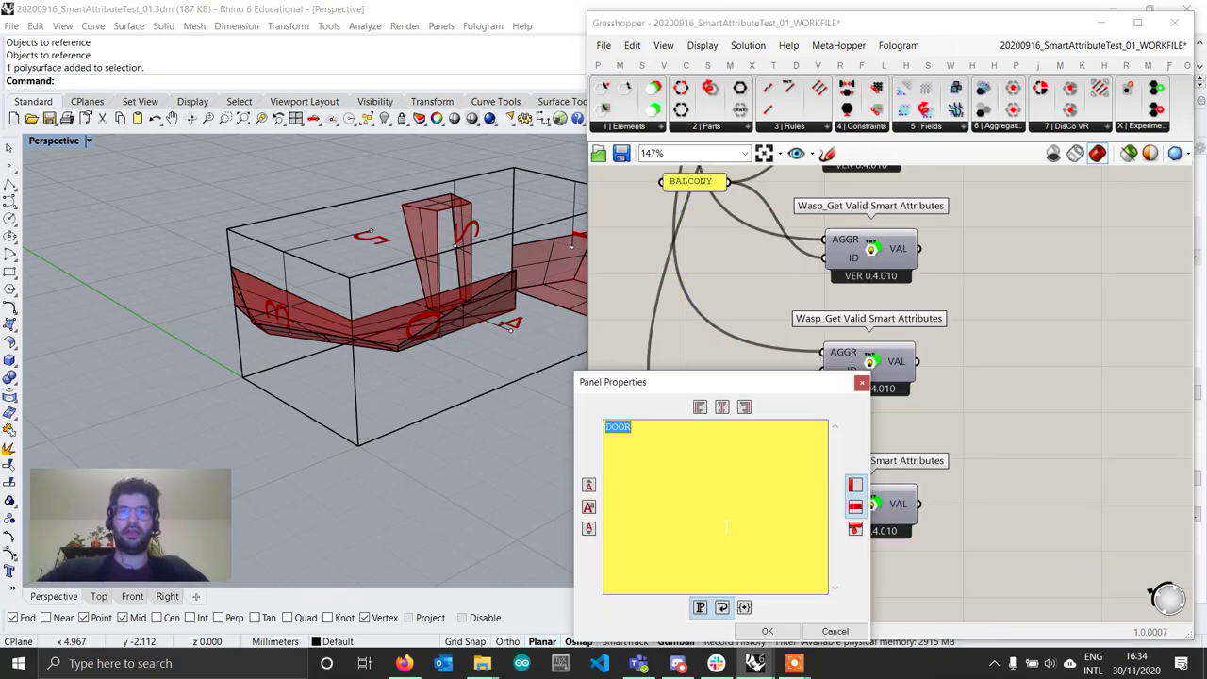
{"action": "type", "text": "ROOF"}
{"action": "left_click", "coordinate": [768, 632]}
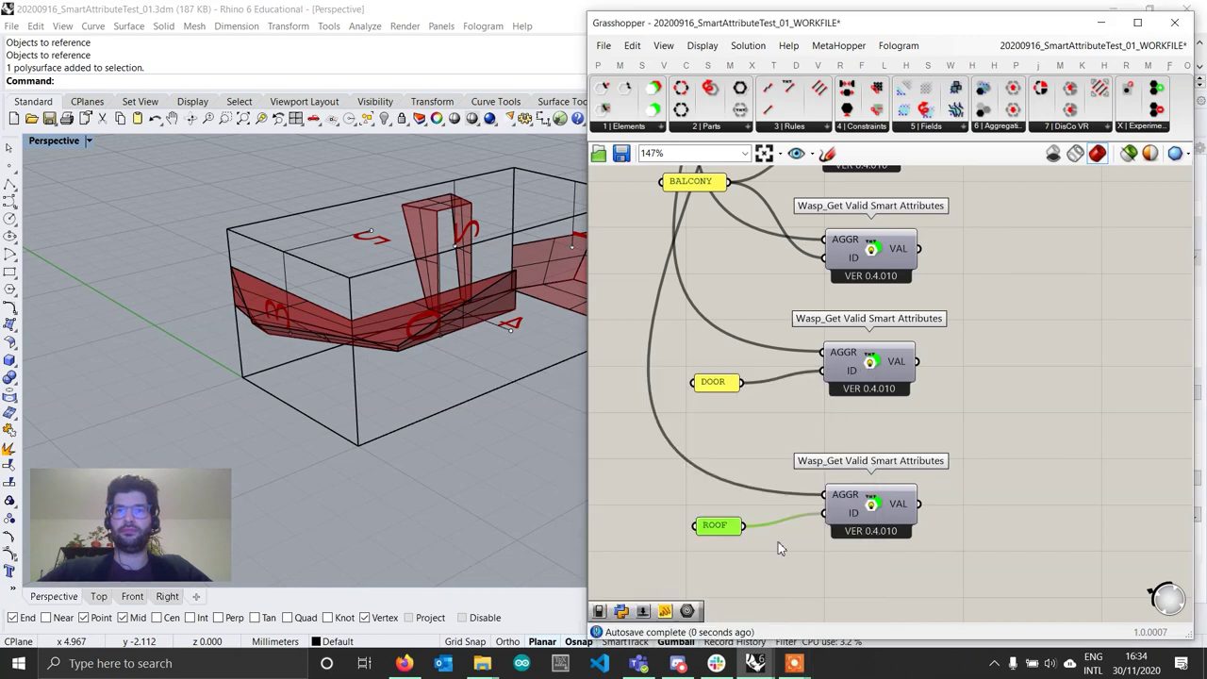
{"action": "scroll", "coordinate": [778, 541], "scroll_direction": "down", "scroll_amount": 4}
{"action": "scroll", "coordinate": [778, 542], "scroll_direction": "up", "scroll_amount": 2}
{"action": "right_click", "coordinate": [794, 498]}
{"action": "left_click", "coordinate": [1049, 484]}
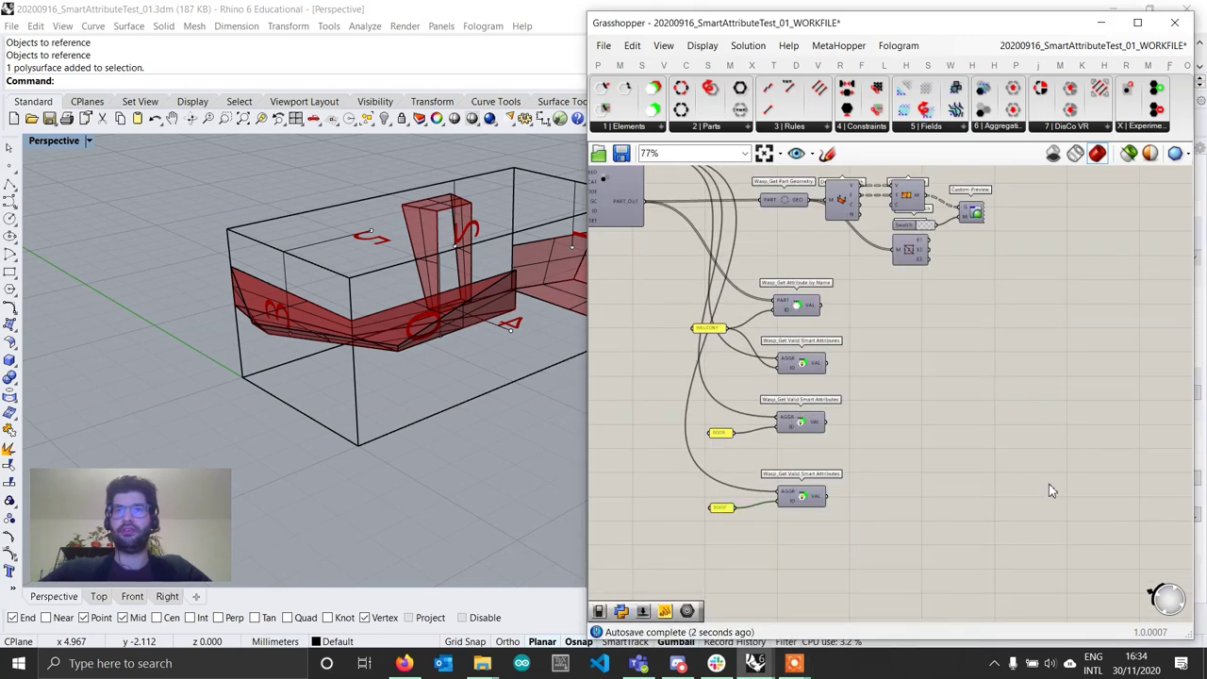
Step: Turn on the preview of the three Get Valid Smart Attributes components
{"action": "left_click_drag", "start_coordinate": [1082, 582], "coordinate": [698, 341]}
{"action": "middle_click", "coordinate": [912, 339]}
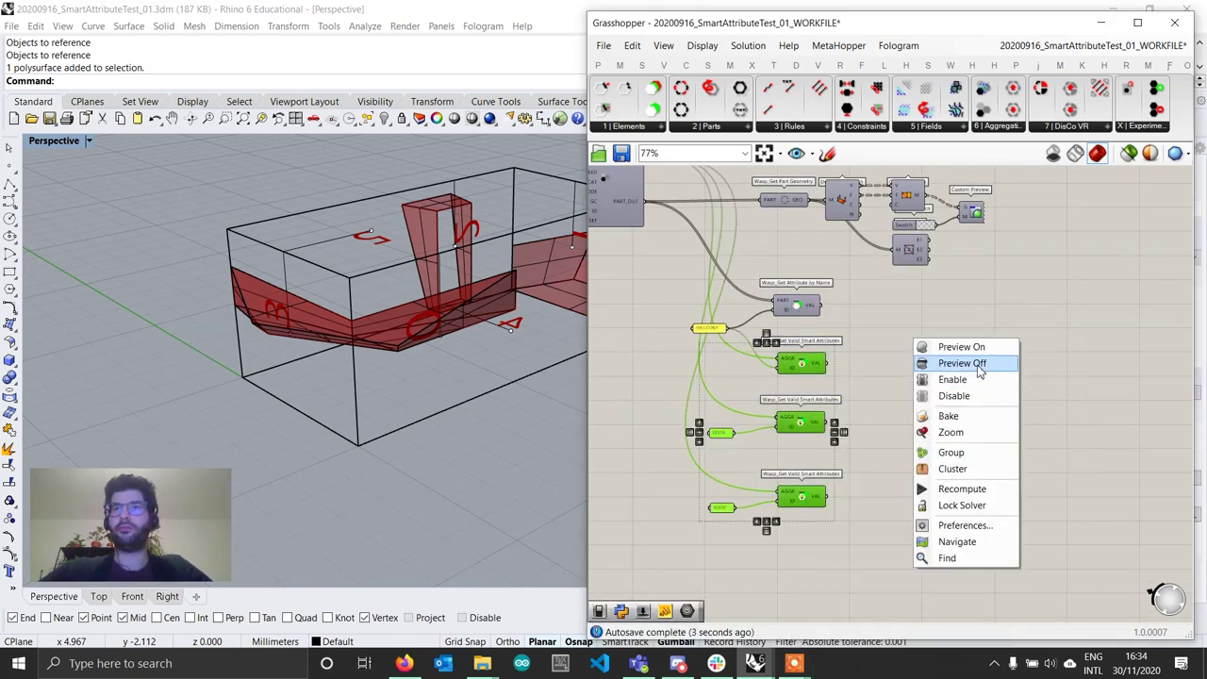
{"action": "left_click", "coordinate": [981, 353]}
{"action": "left_click", "coordinate": [1005, 295]}
Step: Turn on the preview of the mesh edges and Custom Preview components
{"action": "right_click_drag", "start_coordinate": [978, 326], "coordinate": [880, 349]}
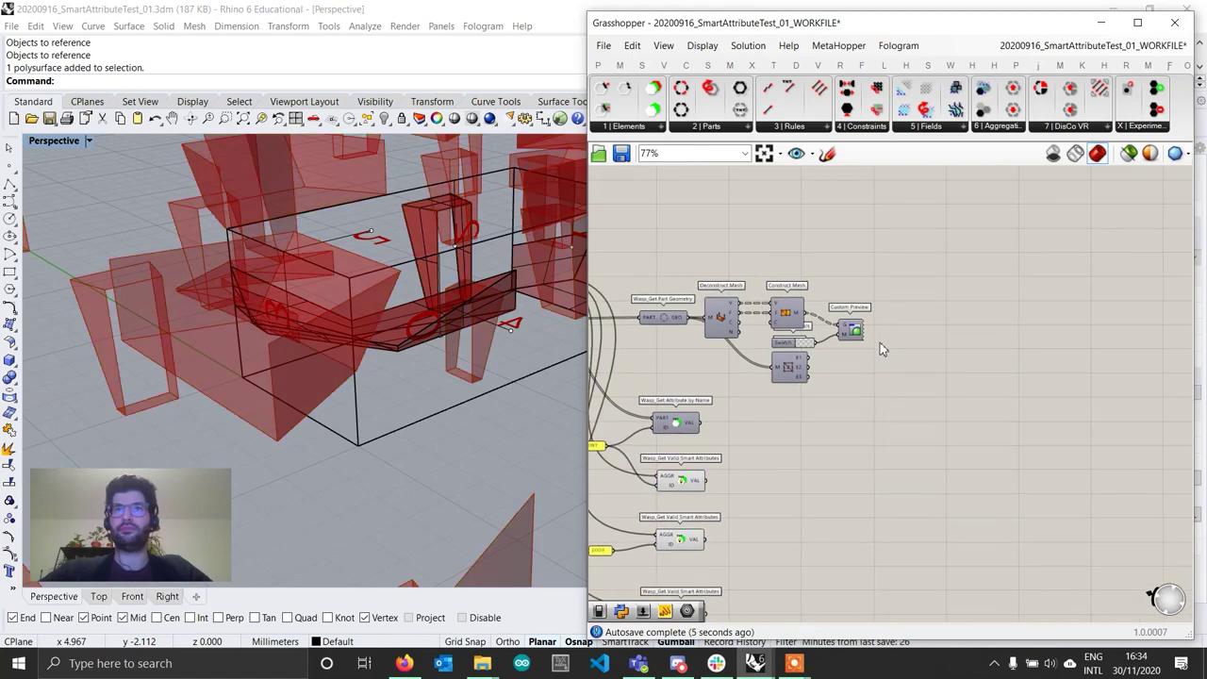
{"action": "right_click", "coordinate": [799, 371]}
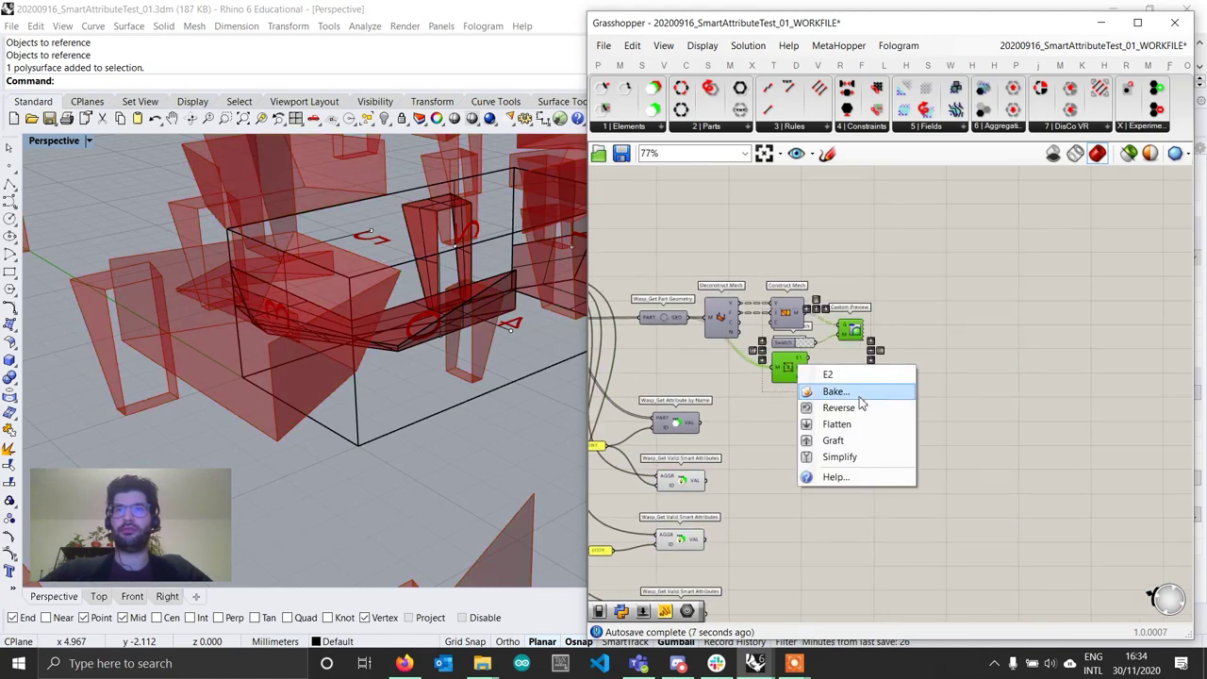
{"action": "right_click", "coordinate": [954, 339]}
{"action": "left_click", "coordinate": [995, 352]}
{"action": "left_click", "coordinate": [943, 459]}
Step: Highlight the valid BALCONY geometry and inspect where it sits in the aggregation
{"action": "scroll", "coordinate": [405, 347], "scroll_direction": "down", "scroll_amount": 8}
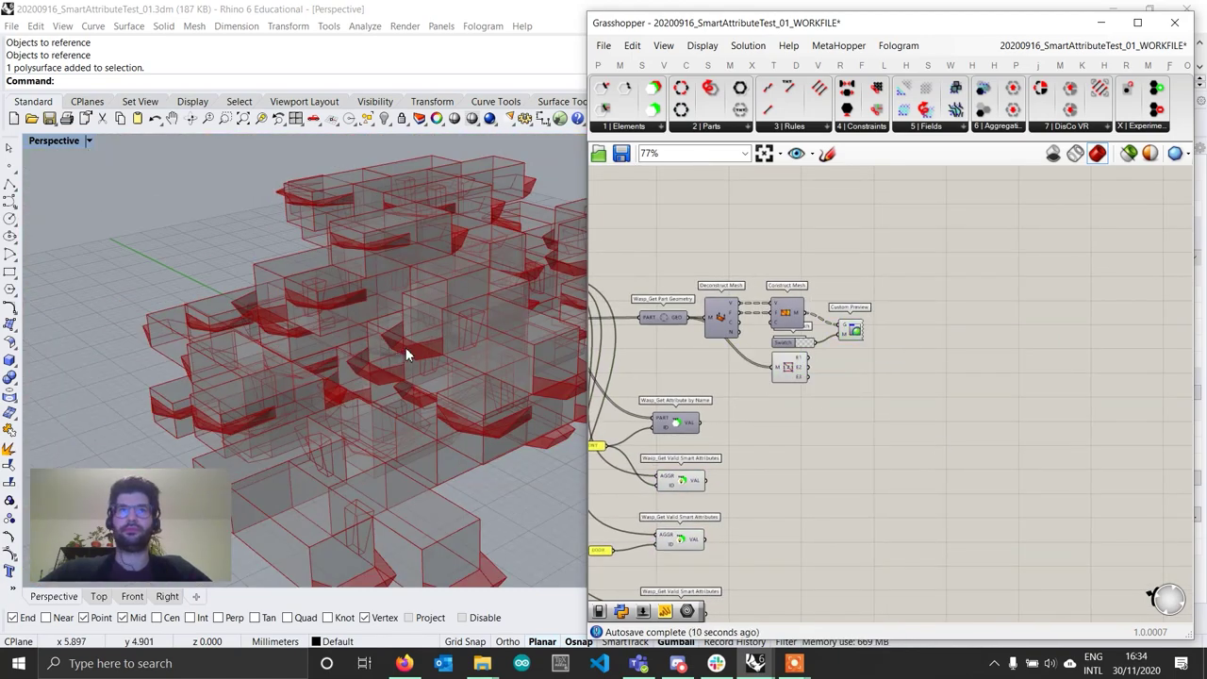
{"action": "right_click_drag", "start_coordinate": [405, 347], "coordinate": [370, 373]}
{"action": "left_click", "coordinate": [775, 421]}
{"action": "right_click_drag", "start_coordinate": [760, 449], "coordinate": [924, 347]}
{"action": "scroll", "coordinate": [924, 347], "scroll_direction": "up", "scroll_amount": 3}
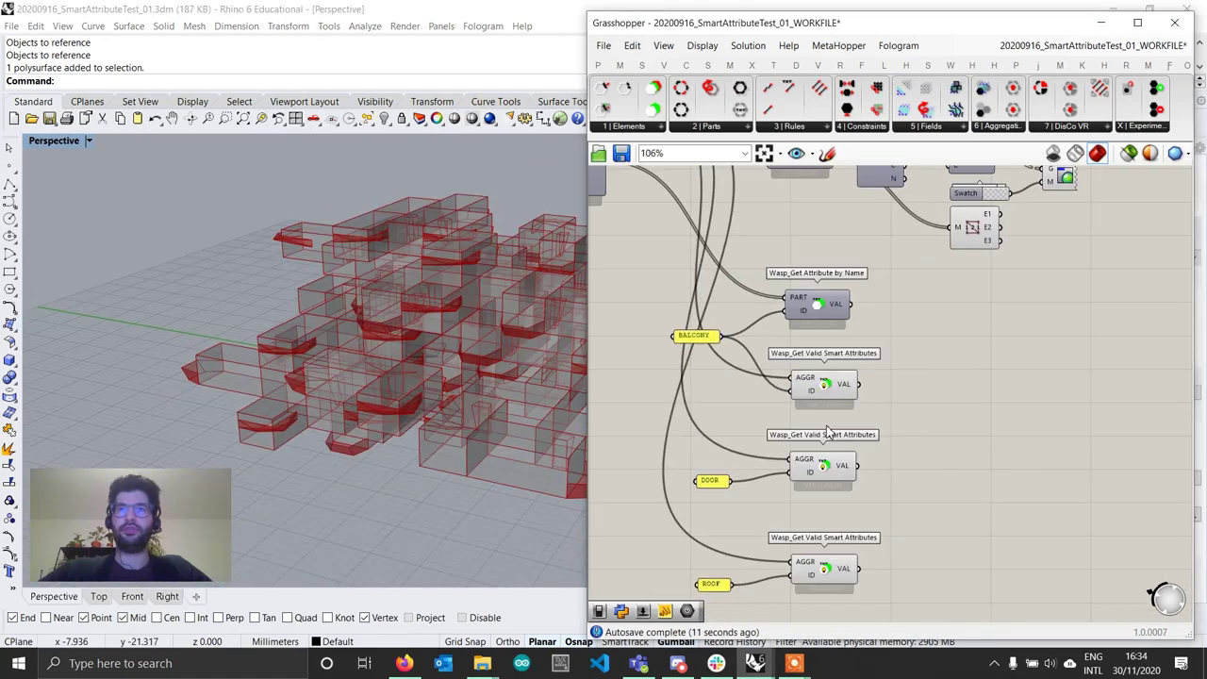
{"action": "left_click", "coordinate": [825, 396]}
{"action": "right_click_drag", "start_coordinate": [442, 380], "coordinate": [368, 415]}
{"action": "right_click_drag", "start_coordinate": [740, 506], "coordinate": [743, 426]}
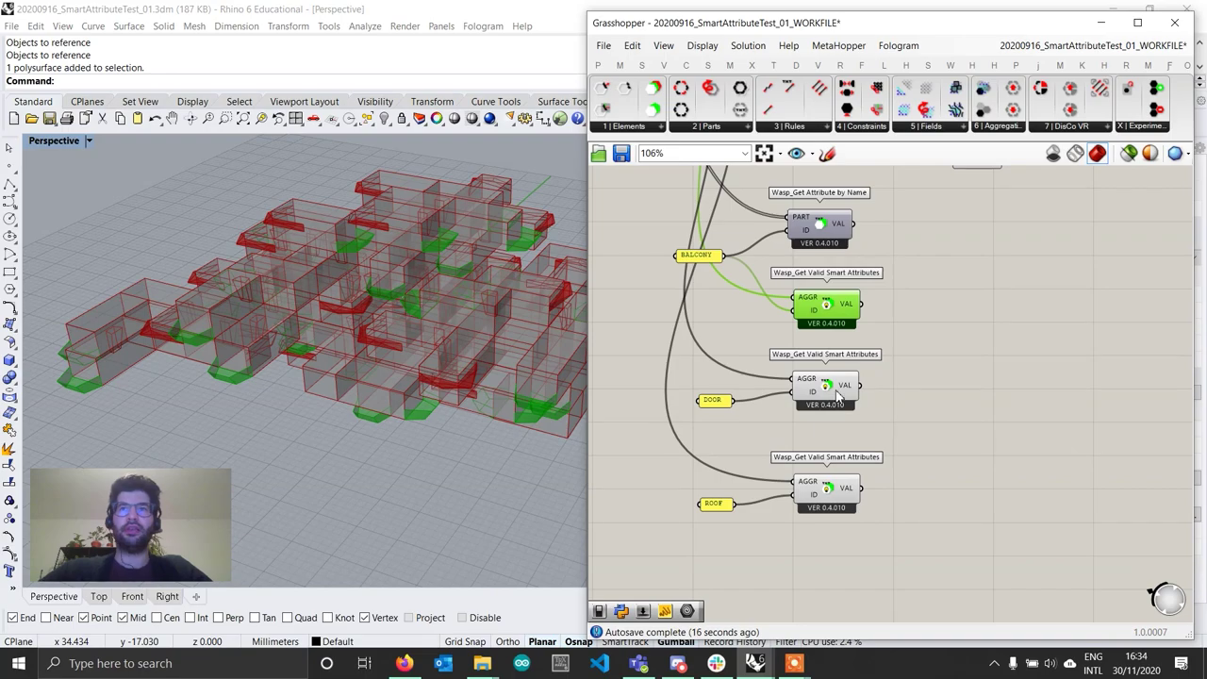
Step: Highlight the valid DOOR geometry and examine it up close within the aggregation
{"action": "left_click", "coordinate": [839, 396]}
{"action": "scroll", "coordinate": [313, 376], "scroll_direction": "up", "scroll_amount": 5}
{"action": "right_click_drag", "start_coordinate": [321, 368], "coordinate": [436, 316]}
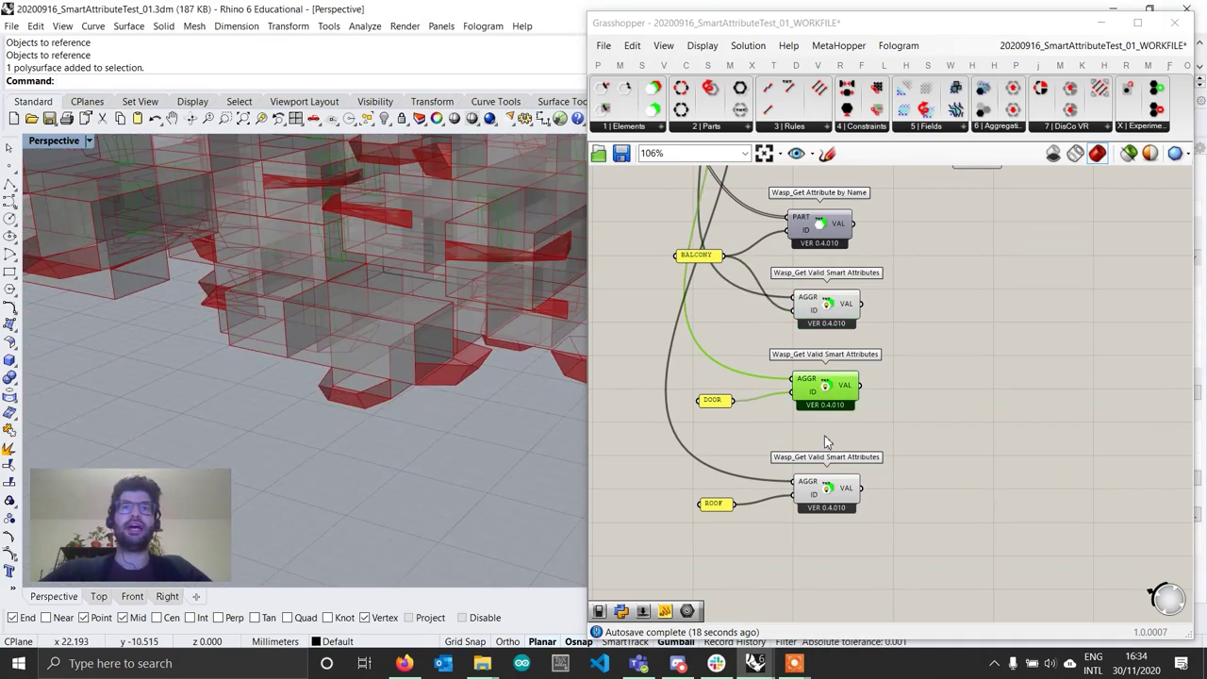
Step: Highlight the valid ROOF geometry and examine its distribution across the whole aggregation from several angles
{"action": "left_click", "coordinate": [827, 488]}
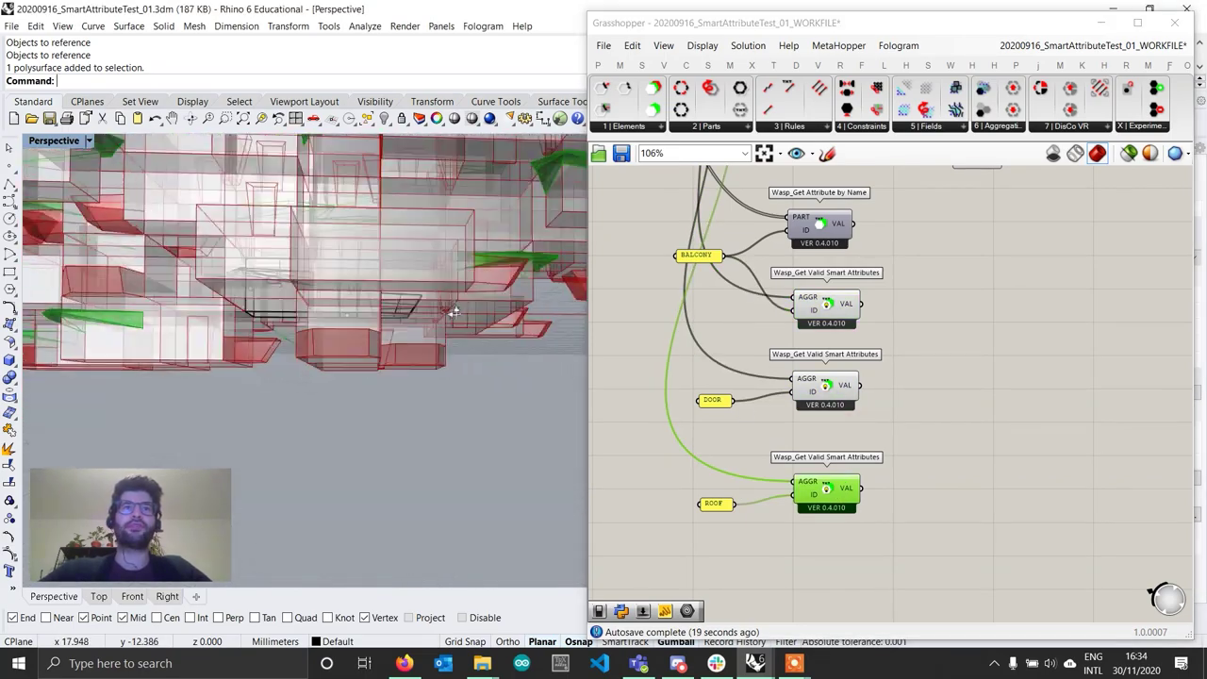
{"action": "scroll", "coordinate": [445, 315], "scroll_direction": "down", "scroll_amount": 5}
{"action": "right_click_drag", "start_coordinate": [444, 317], "coordinate": [387, 345]}
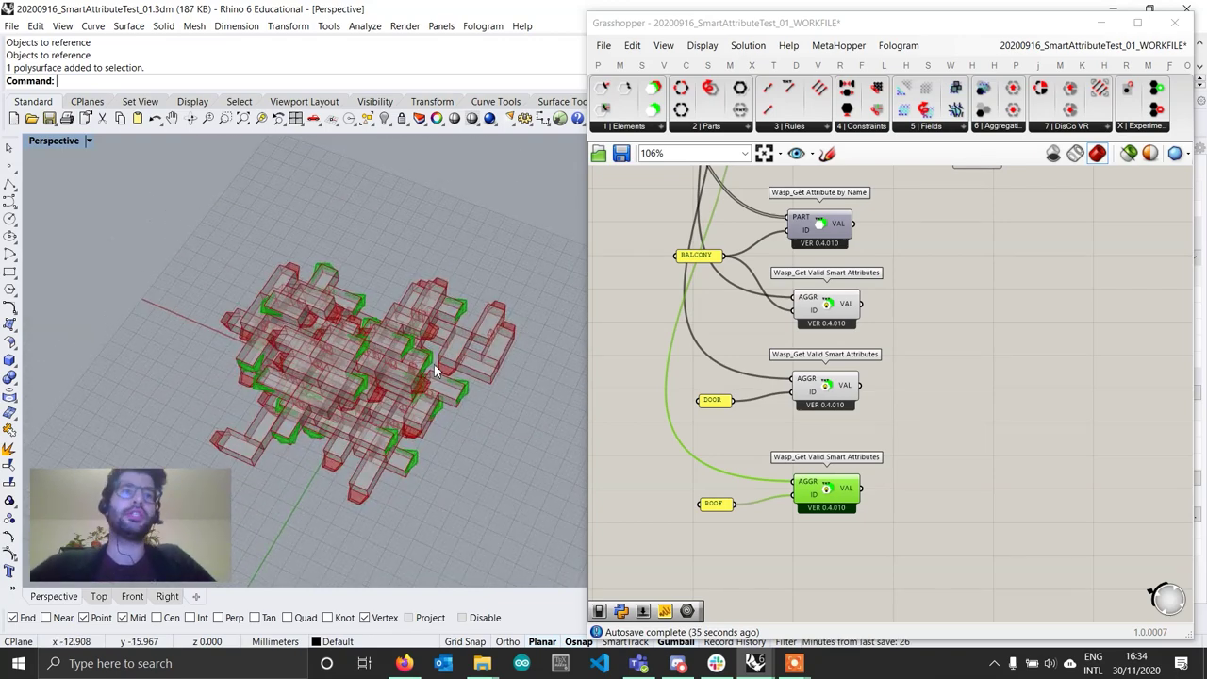
{"action": "right_click_drag", "start_coordinate": [443, 396], "coordinate": [346, 369]}
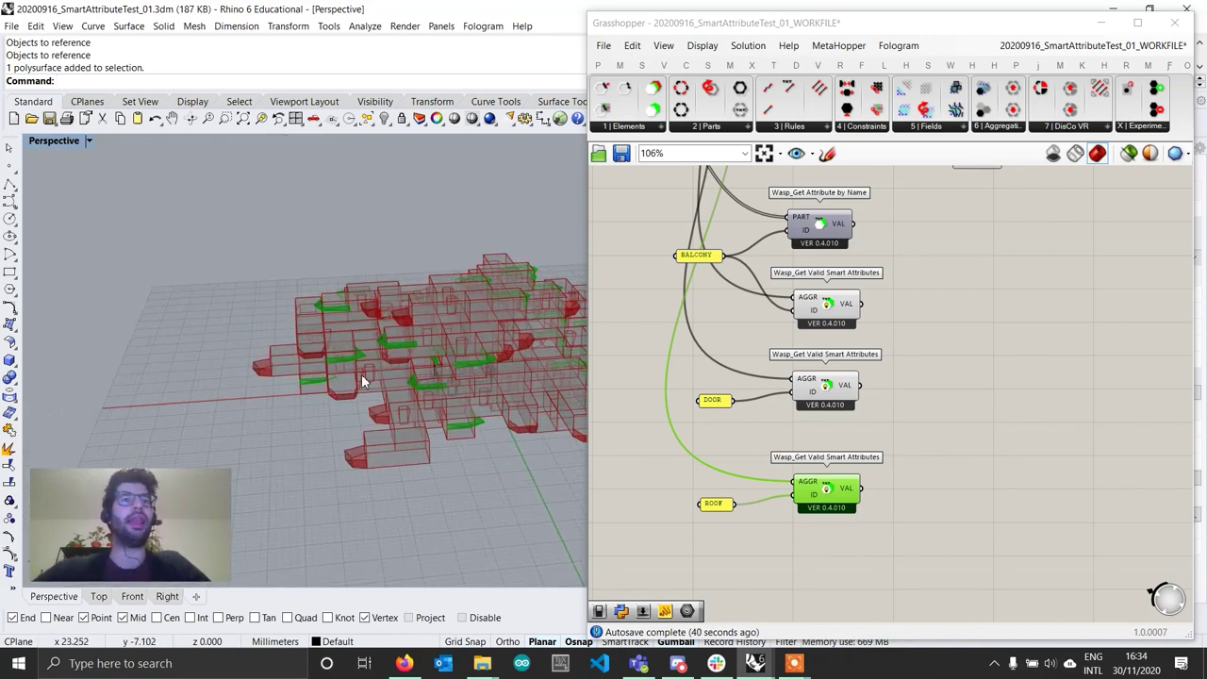
Step: Set the number of parts N of the Wasp Stochastic Aggregation to 200
{"action": "right_click_drag", "start_coordinate": [270, 396], "coordinate": [379, 420]}
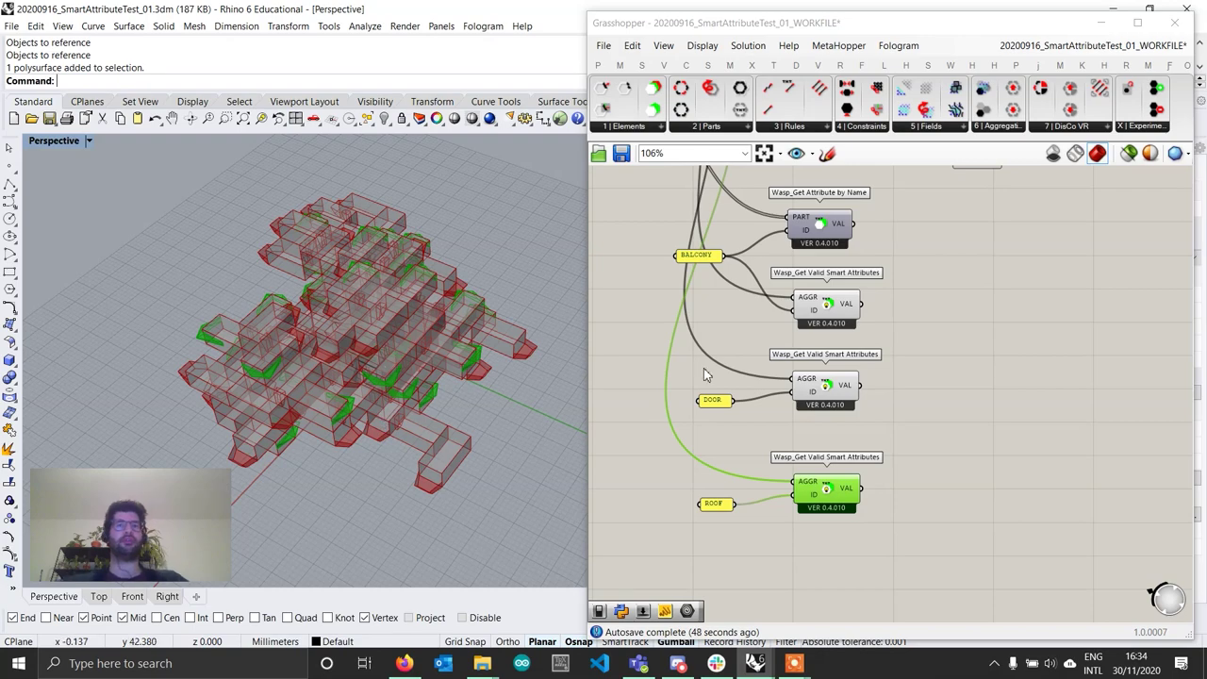
{"action": "scroll", "coordinate": [845, 505], "scroll_direction": "down", "scroll_amount": 3}
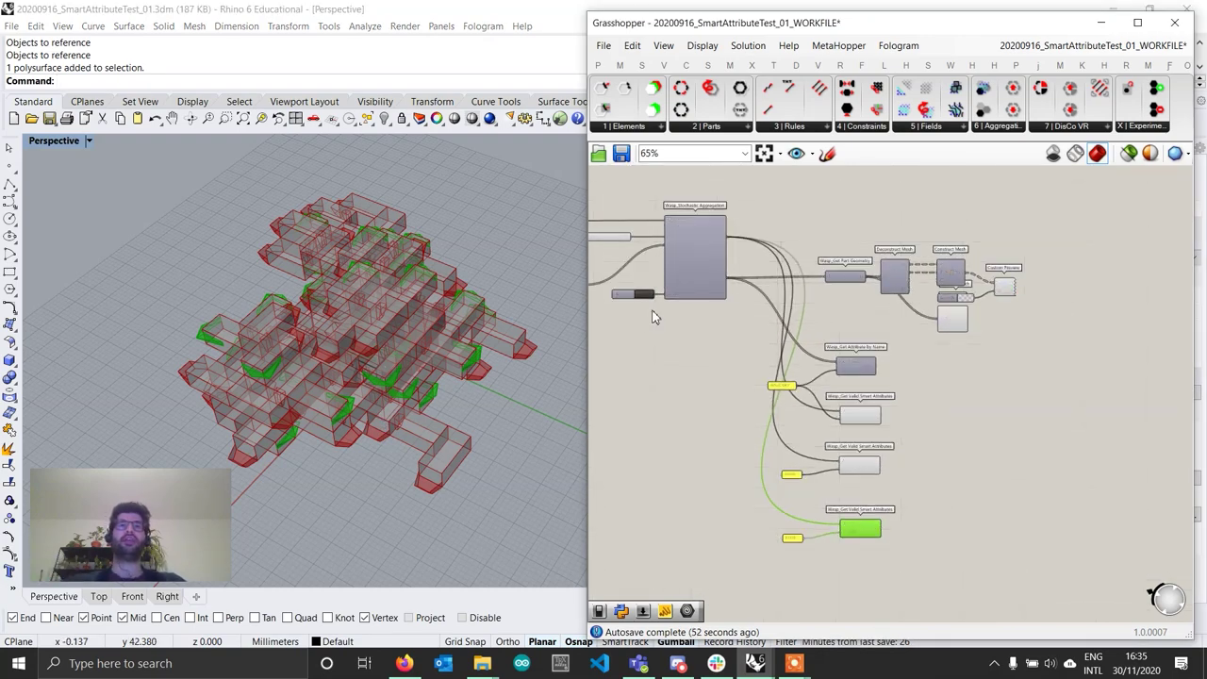
{"action": "scroll", "coordinate": [655, 316], "scroll_direction": "up", "scroll_amount": 6}
{"action": "double_click", "coordinate": [839, 300]}
{"action": "type", "text": "20"}
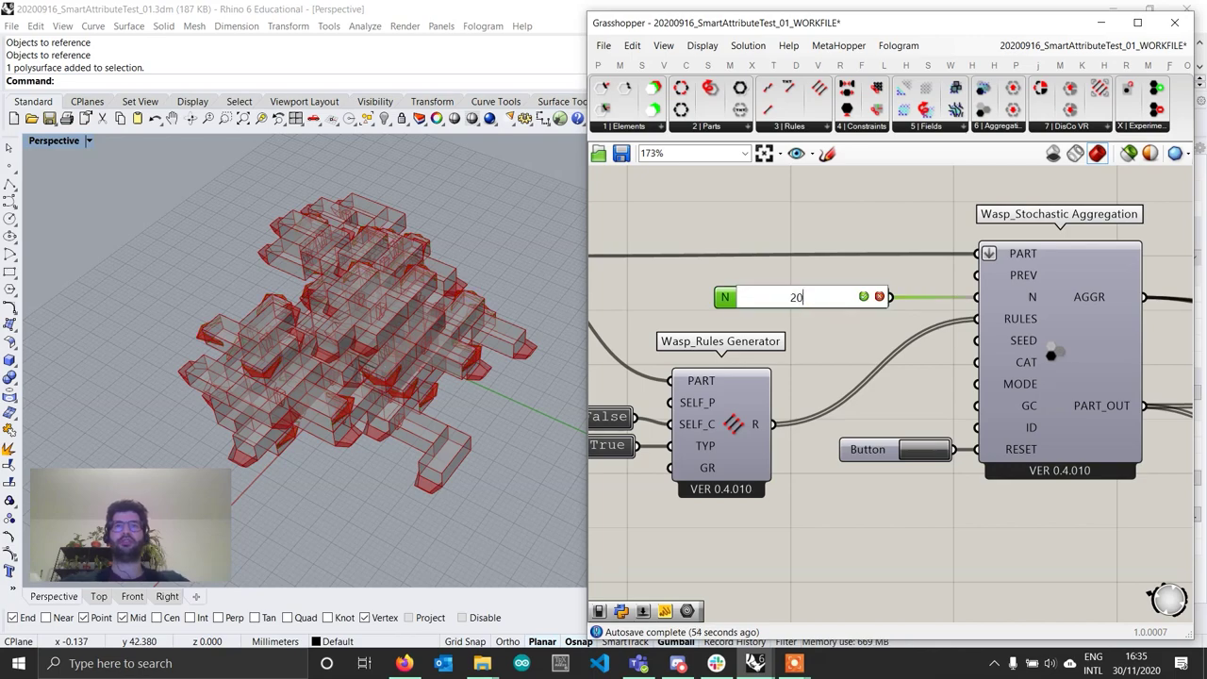
{"action": "type", "text": "0"}
{"action": "key", "text": "Return"}
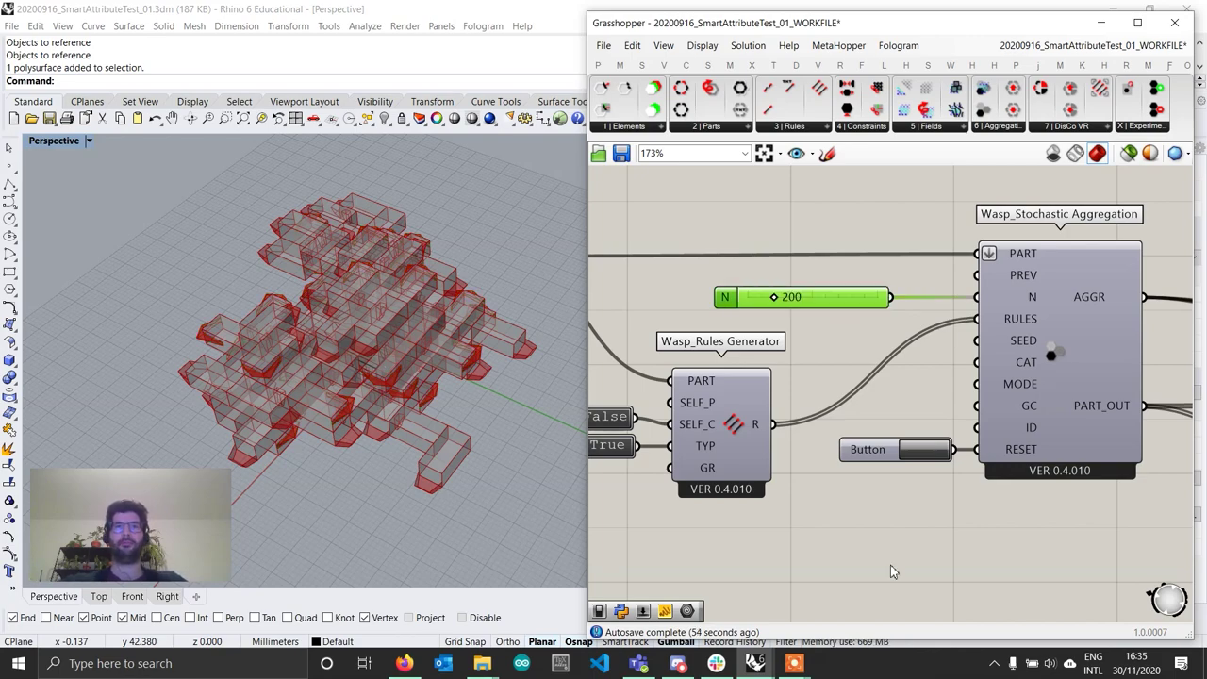
Step: Examine the enlarged aggregation with its balcony, door and roof geometry up close and as a whole from several angles
{"action": "right_click_drag", "start_coordinate": [556, 560], "coordinate": [325, 250]}
{"action": "scroll", "coordinate": [326, 250], "scroll_direction": "up", "scroll_amount": 6}
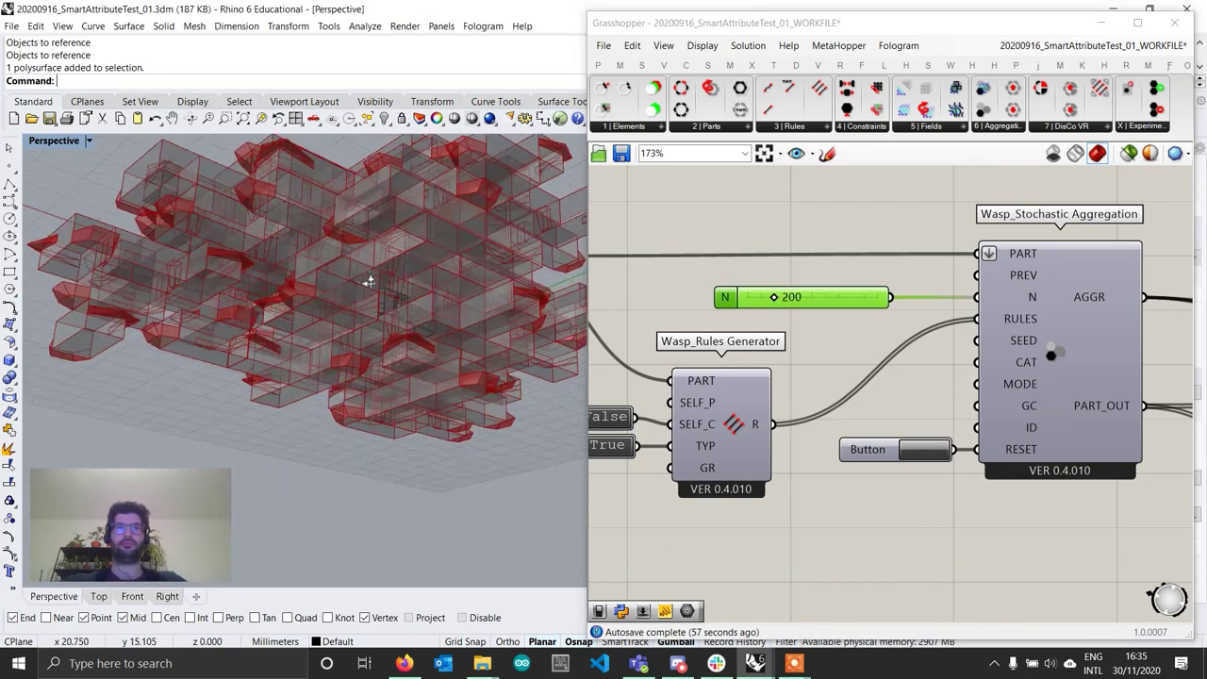
{"action": "scroll", "coordinate": [415, 401], "scroll_direction": "up", "scroll_amount": 5}
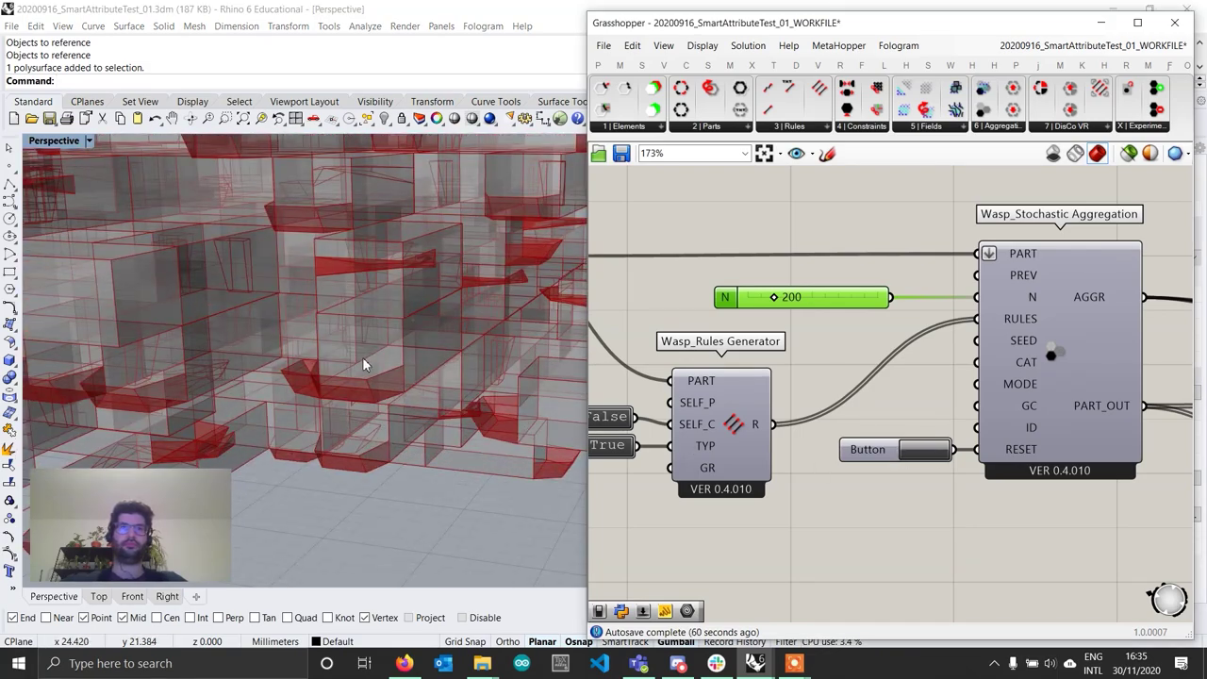
{"action": "scroll", "coordinate": [363, 358], "scroll_direction": "down", "scroll_amount": 3}
{"action": "scroll", "coordinate": [336, 375], "scroll_direction": "down", "scroll_amount": 7}
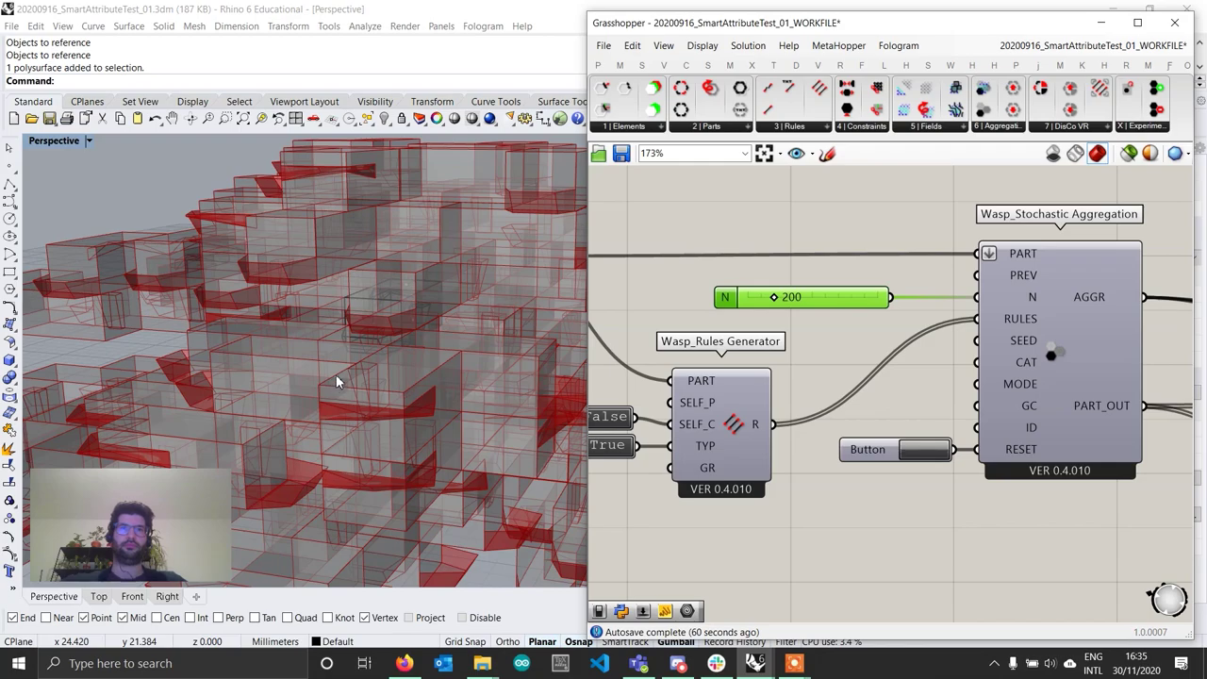
{"action": "scroll", "coordinate": [340, 373], "scroll_direction": "up", "scroll_amount": 4}
{"action": "right_click_drag", "start_coordinate": [341, 358], "coordinate": [389, 406]}
{"action": "scroll", "coordinate": [226, 338], "scroll_direction": "down", "scroll_amount": 3}
{"action": "scroll", "coordinate": [367, 392], "scroll_direction": "up", "scroll_amount": 5}
{"action": "scroll", "coordinate": [364, 390], "scroll_direction": "down", "scroll_amount": 5}
{"action": "scroll", "coordinate": [384, 401], "scroll_direction": "up", "scroll_amount": 5}
{"action": "scroll", "coordinate": [384, 401], "scroll_direction": "down", "scroll_amount": 5}
{"action": "scroll", "coordinate": [458, 404], "scroll_direction": "down", "scroll_amount": 4}
{"action": "scroll", "coordinate": [369, 348], "scroll_direction": "up", "scroll_amount": 4}
{"action": "scroll", "coordinate": [398, 385], "scroll_direction": "up", "scroll_amount": 2}
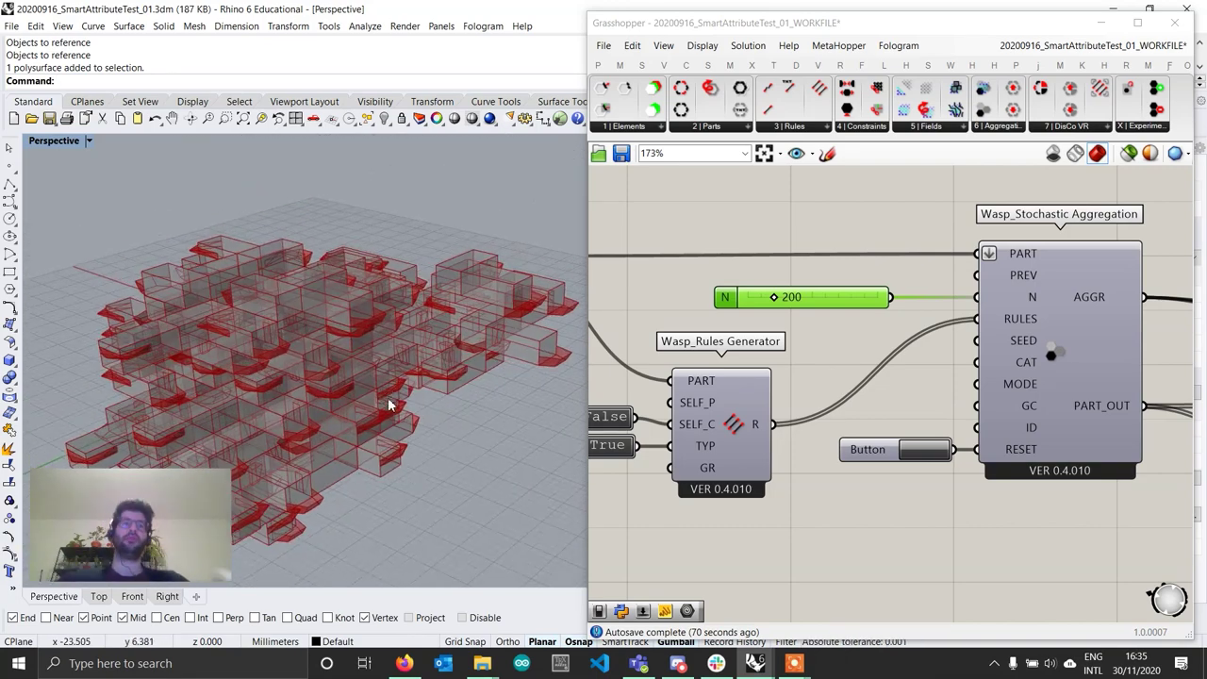